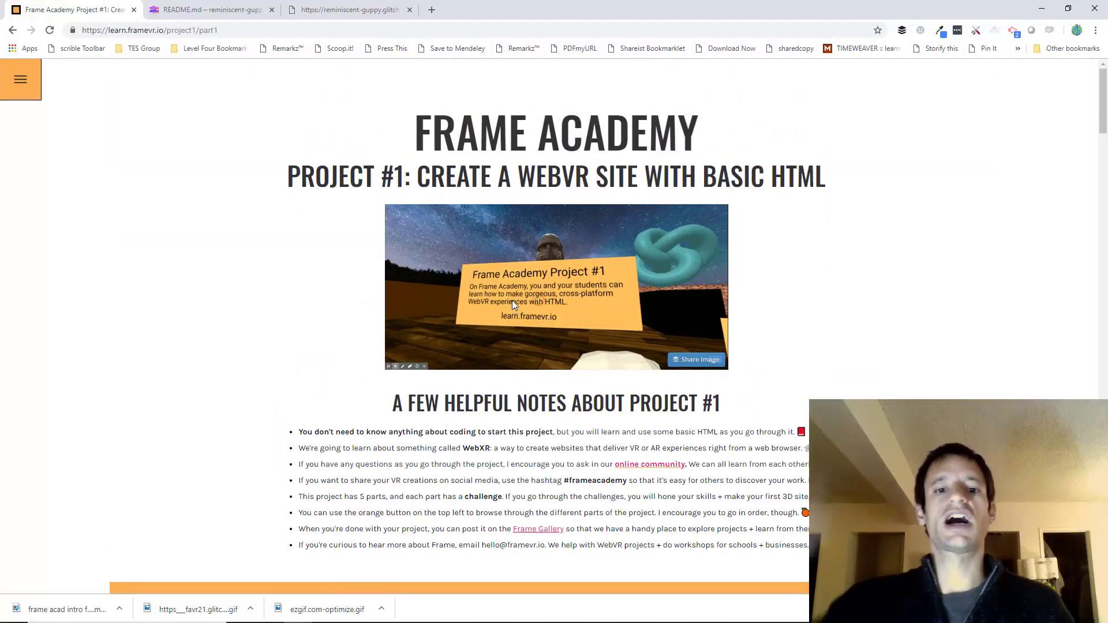
Look around the embedded VR scene by dragging, then walk forward past the sign and statue
left_click_drag(512, 300, 414, 234)
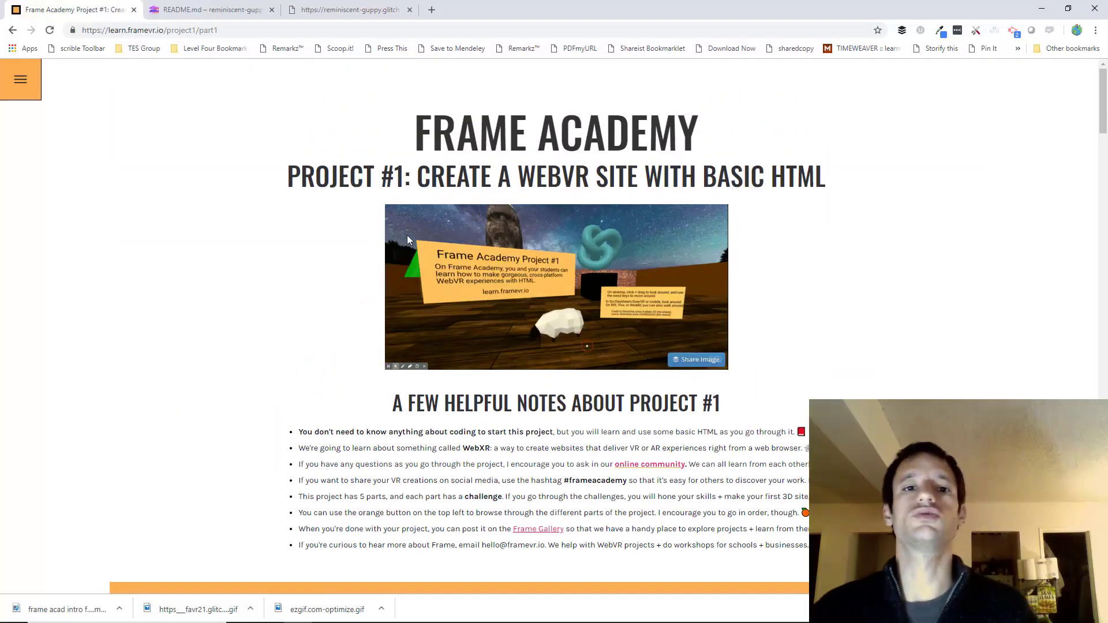
key("Up")
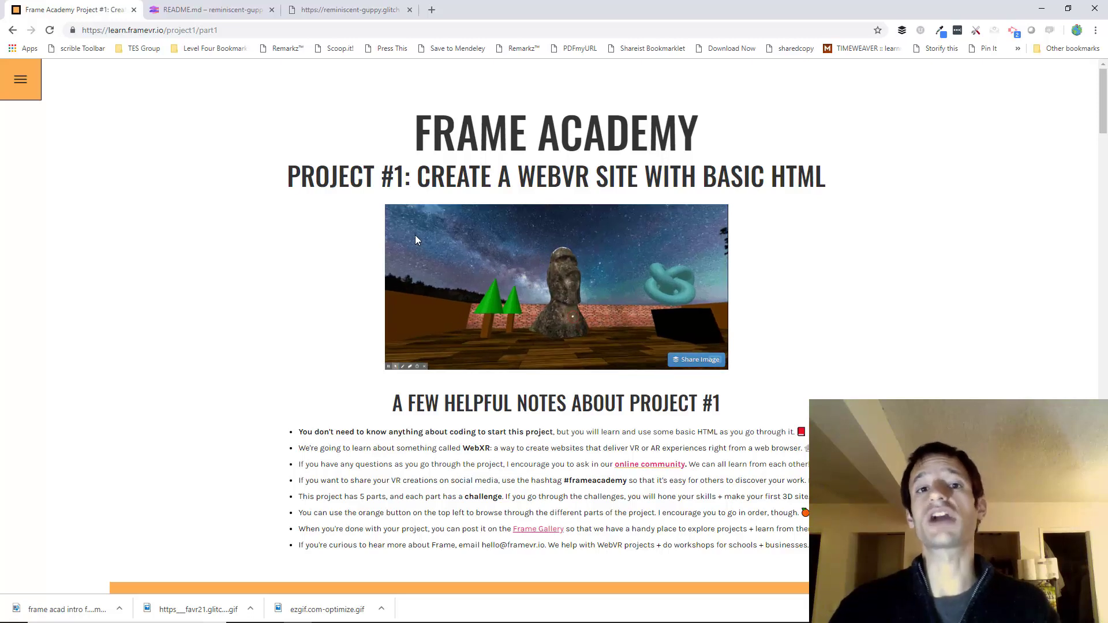
key("Up")
key("Right")
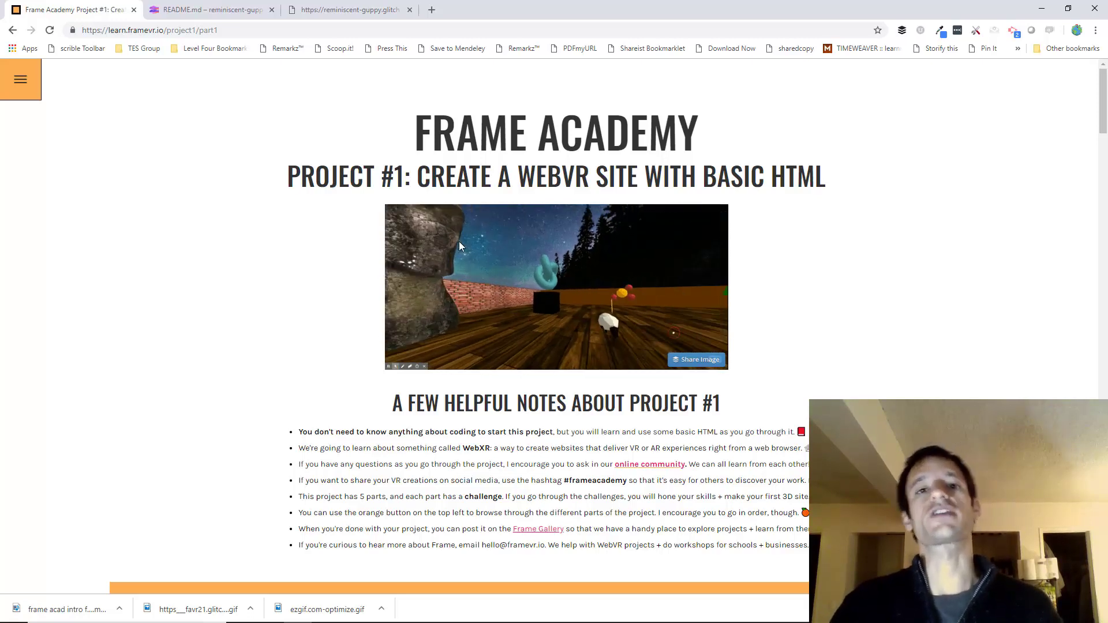
scroll(562, 235, "down", 1)
scroll(564, 236, "down", 4)
scroll(564, 236, "down", 3)
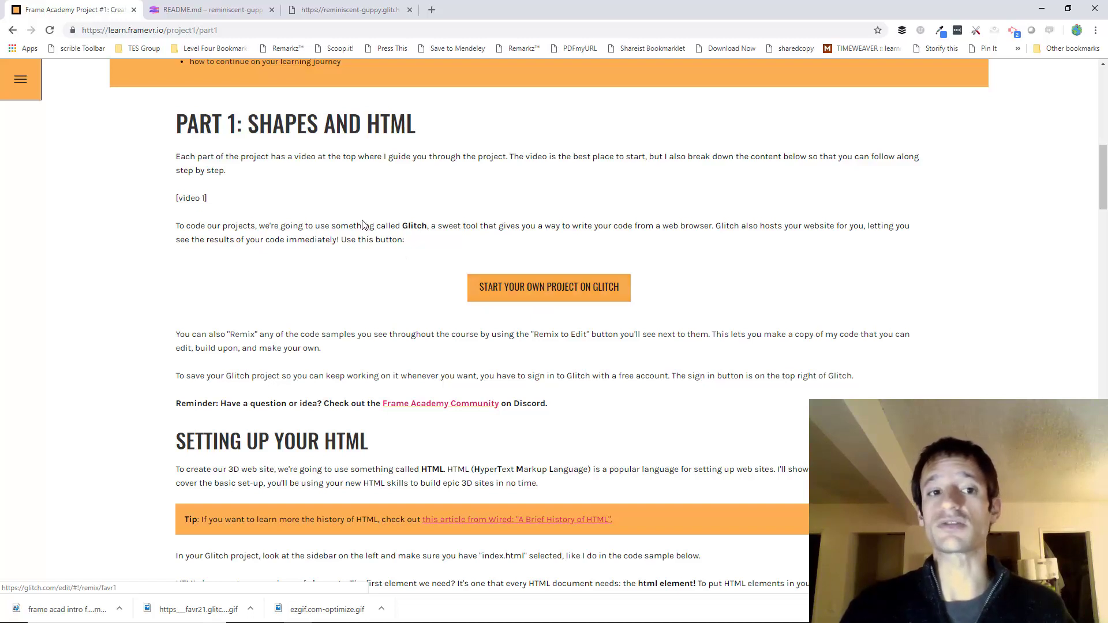
scroll(320, 178, "up", 1)
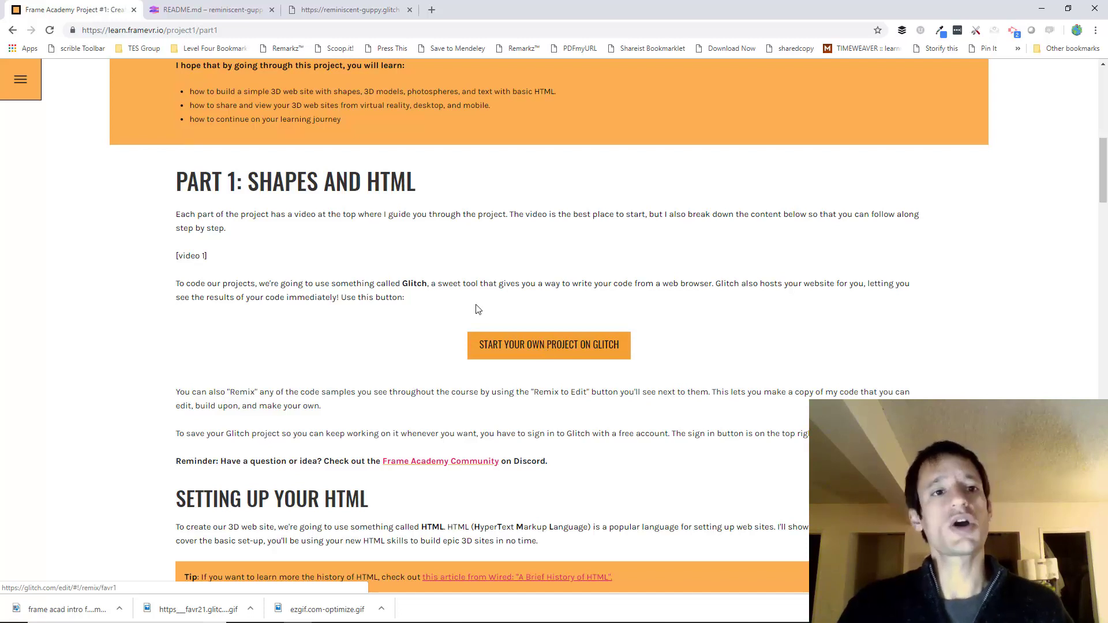
Switch to the Glitch project, read the README welcome text, and open index.html
left_click(207, 9)
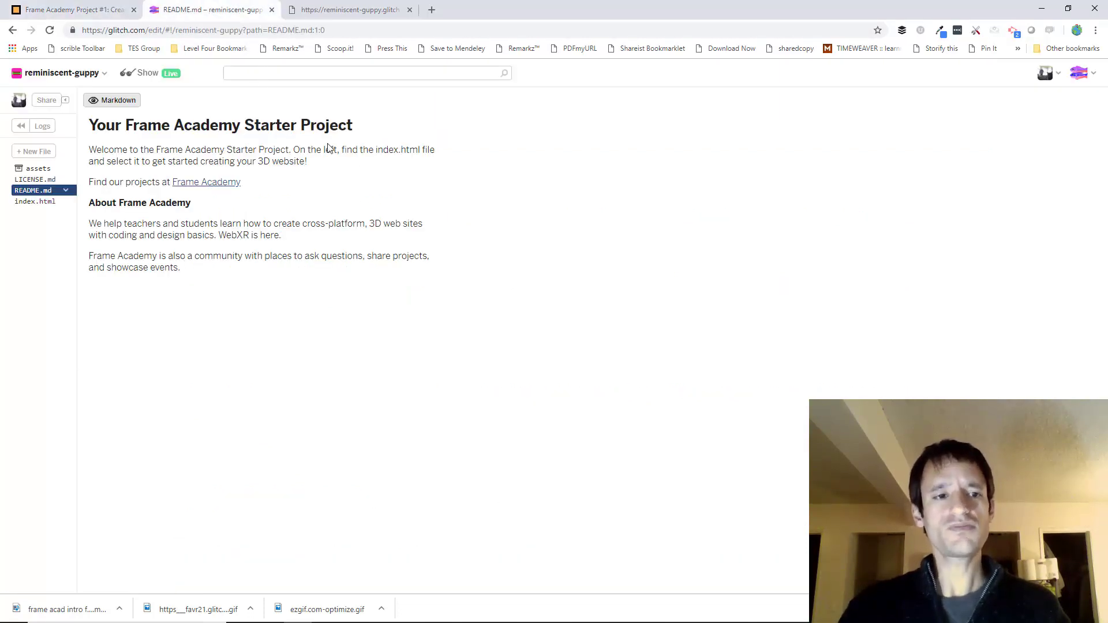
mouse_move(95, 125)
left_mouse_down()
mouse_move(383, 150)
mouse_move(190, 120)
left_mouse_up()
left_click(191, 122)
left_click_drag(125, 127, 185, 127)
left_click(189, 125)
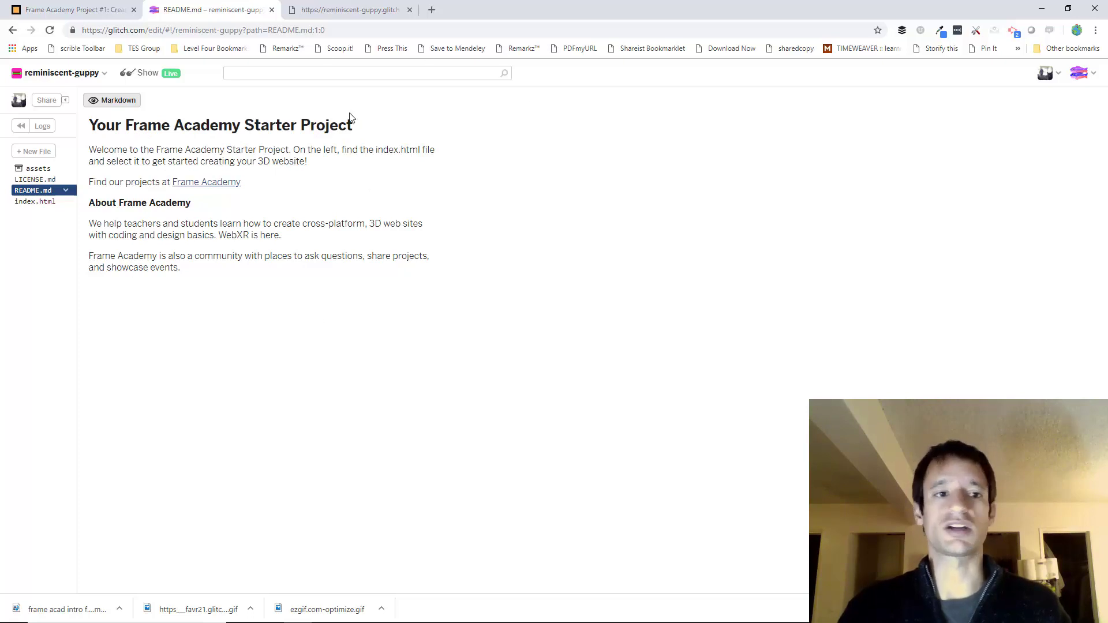
left_click(33, 204)
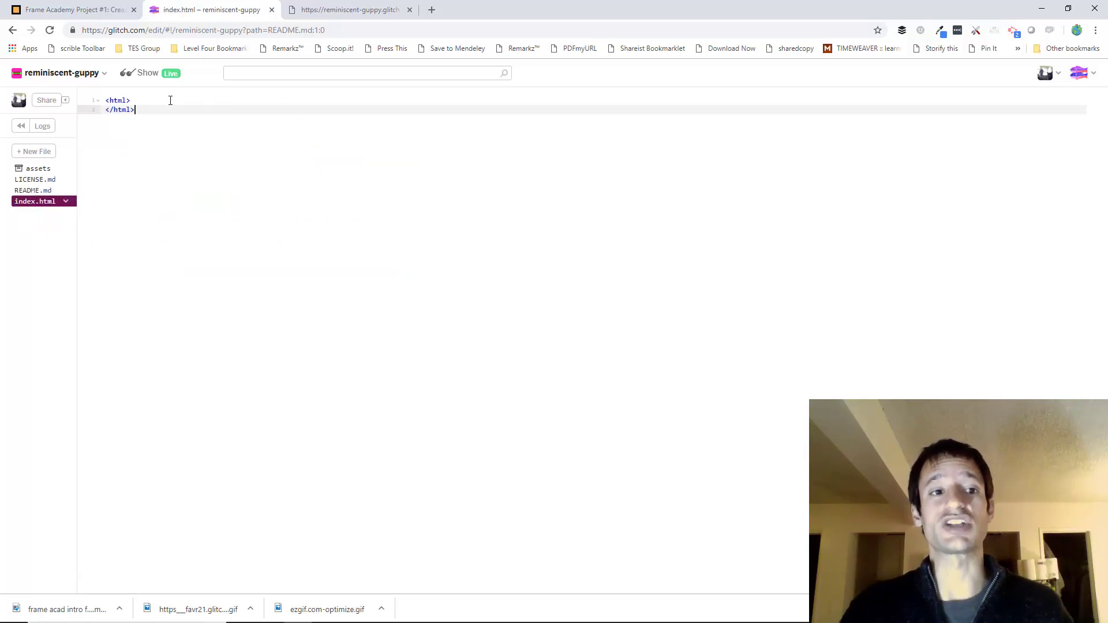
left_click(126, 100)
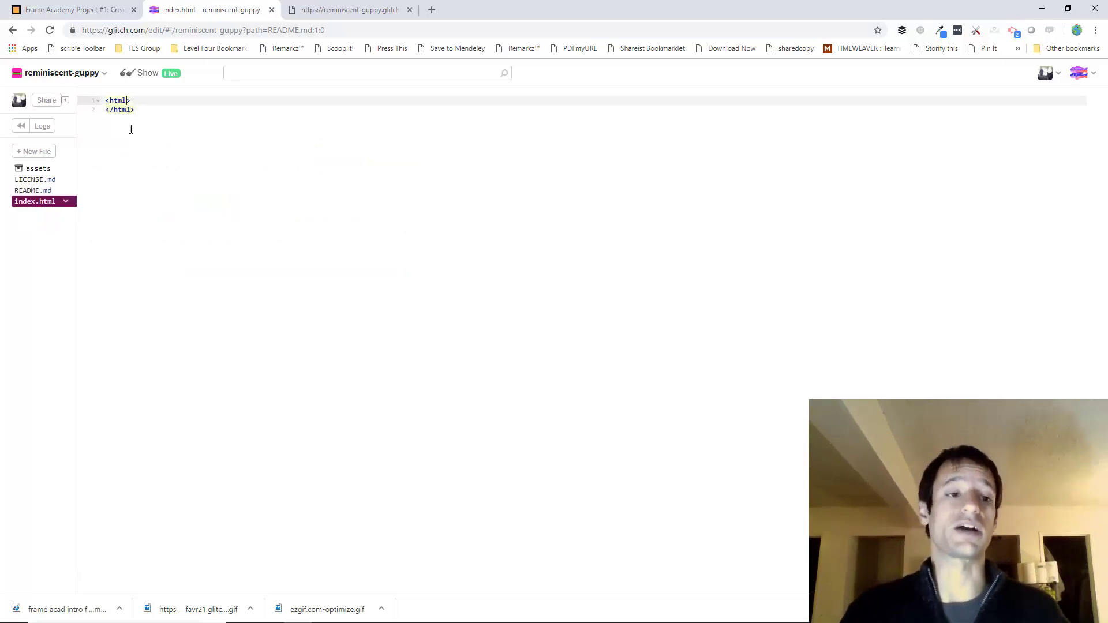
left_click(139, 112)
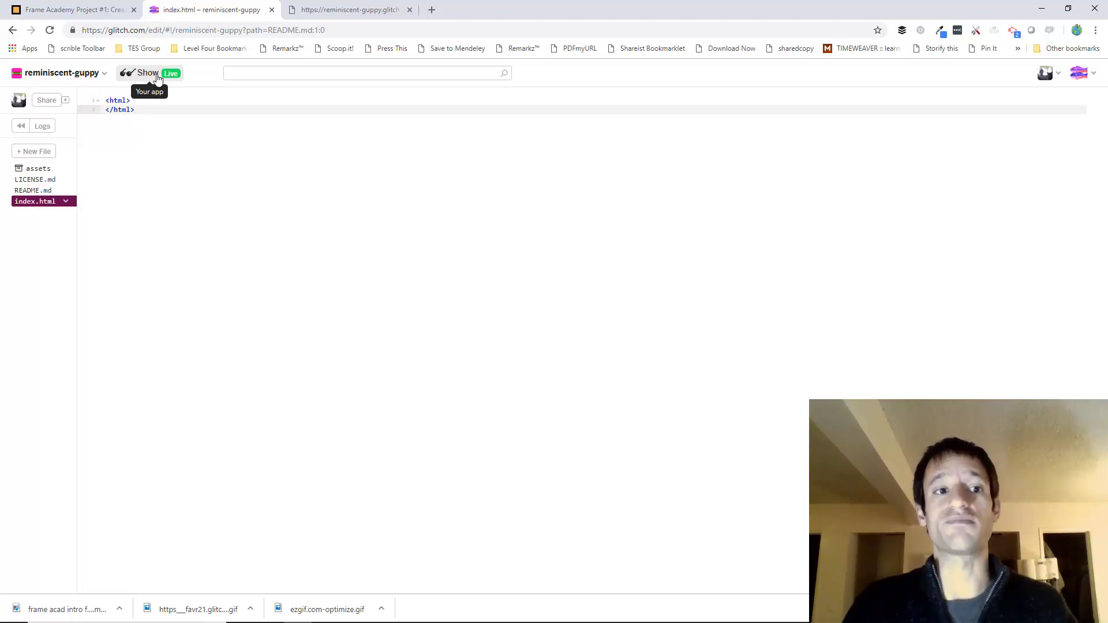
left_click(367, 10)
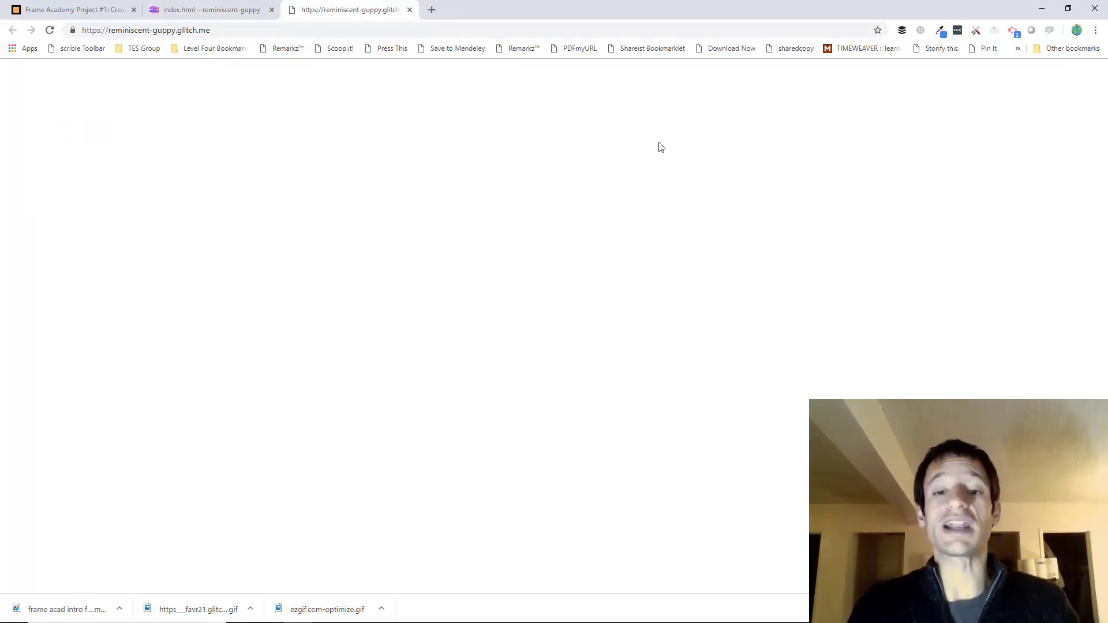
left_click(250, 7)
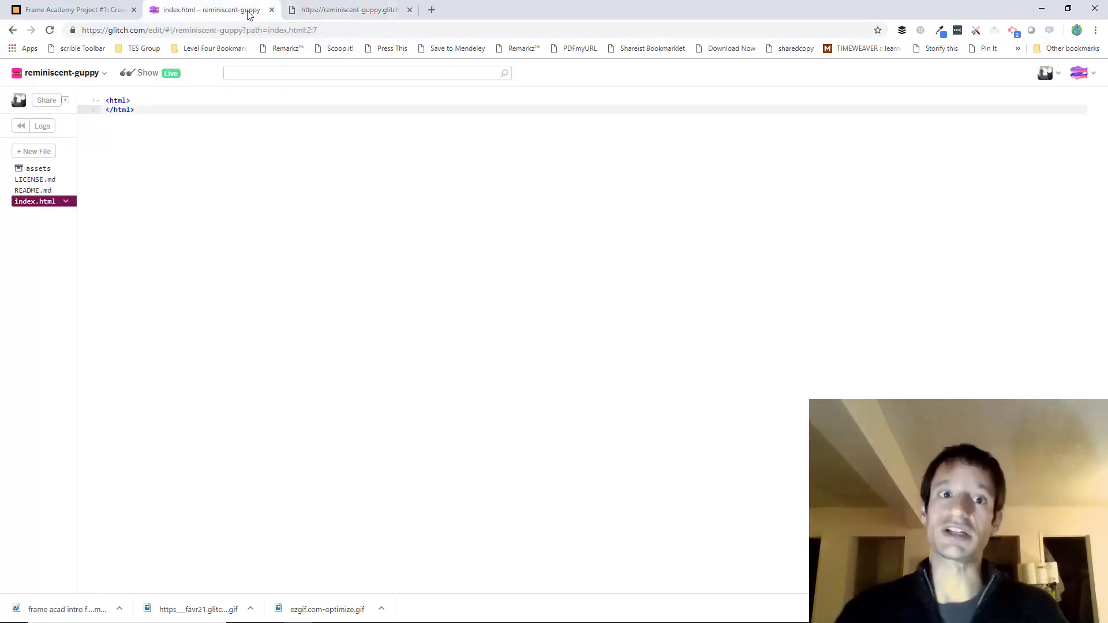
left_click(384, 10)
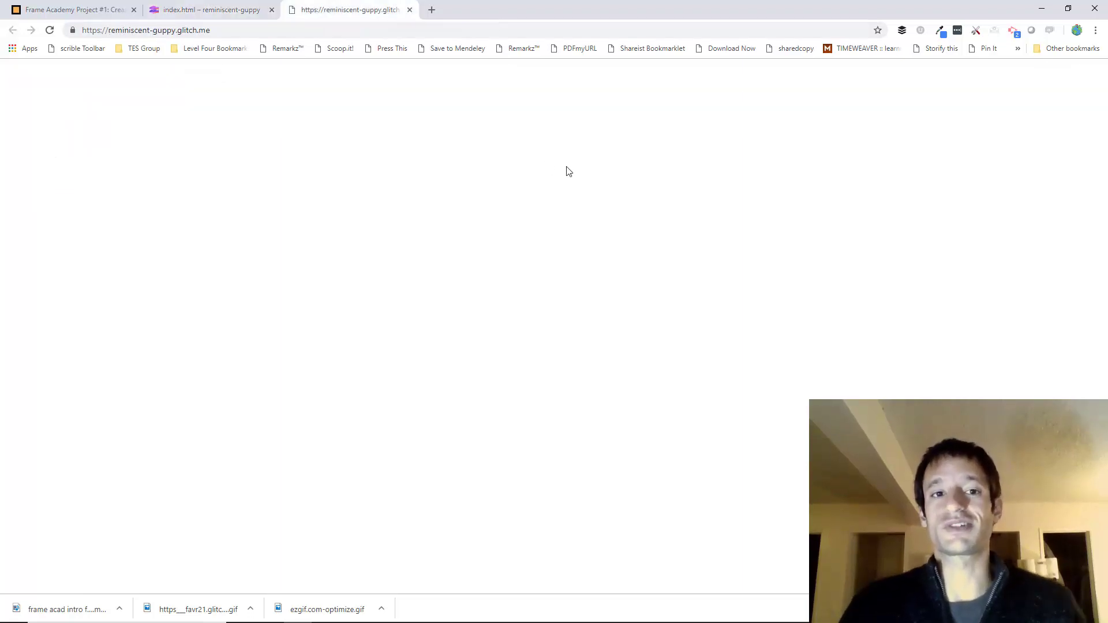
left_click(208, 10)
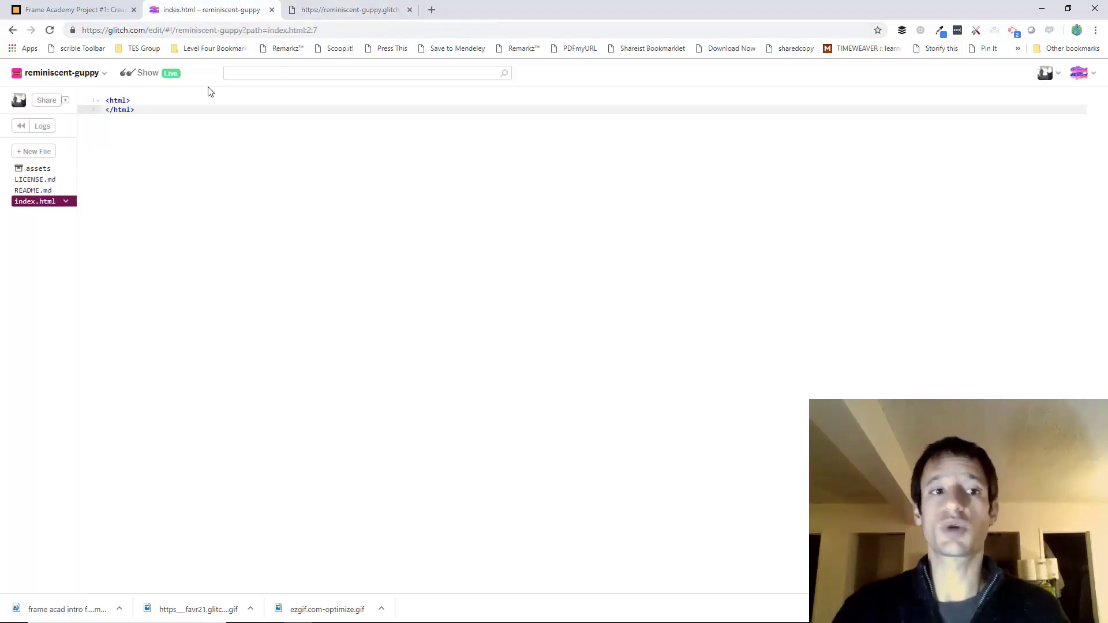
left_click(351, 15)
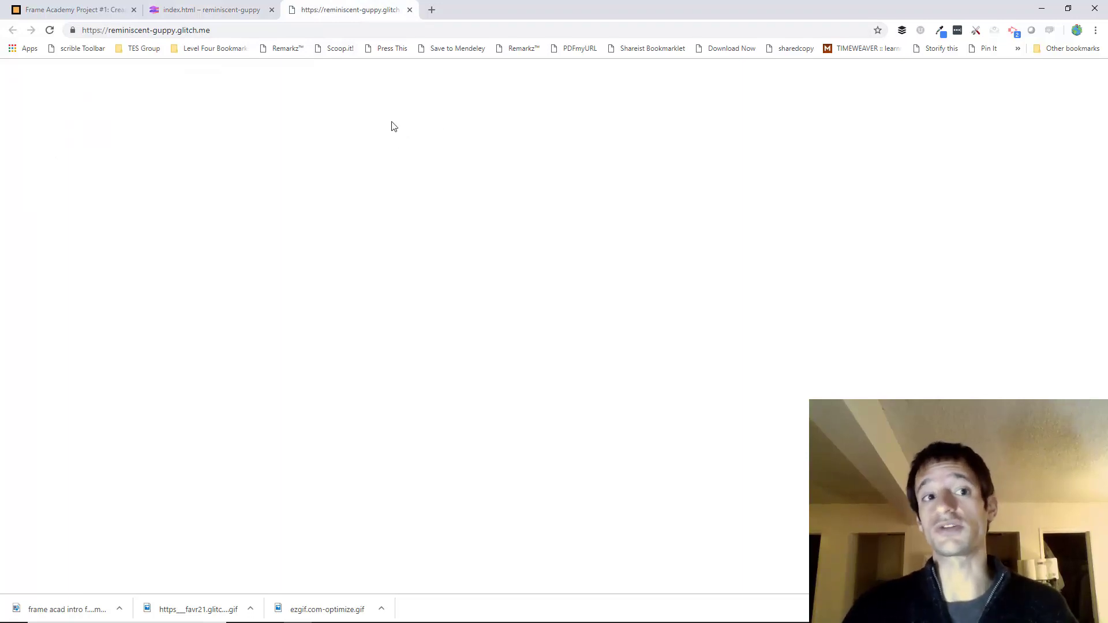
left_click(232, 29)
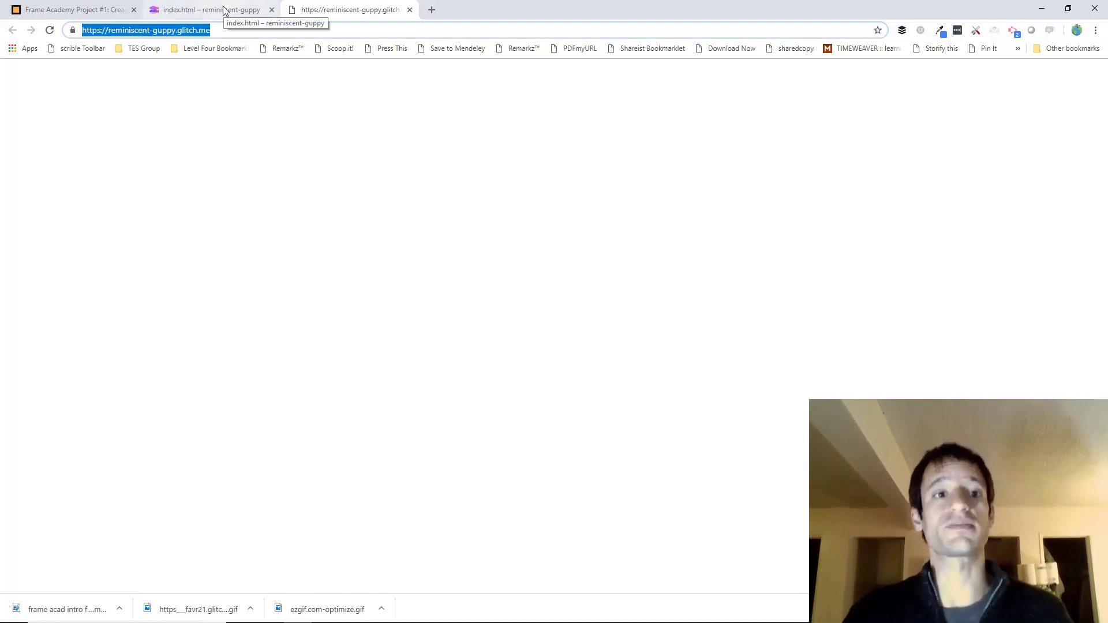
left_click(225, 10)
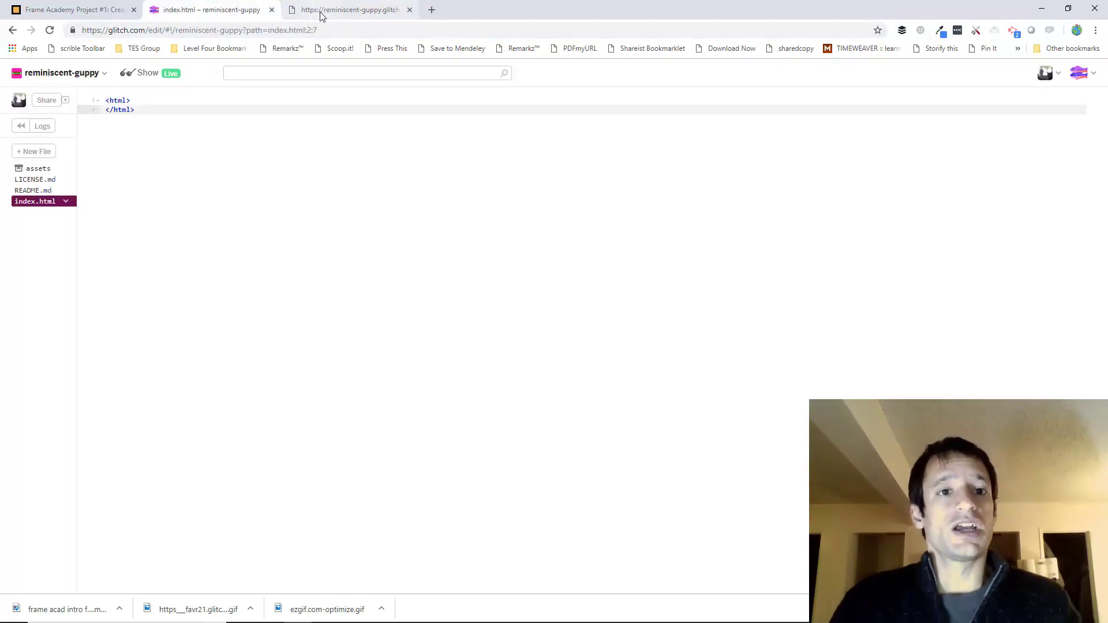
left_click(320, 10)
left_click(216, 9)
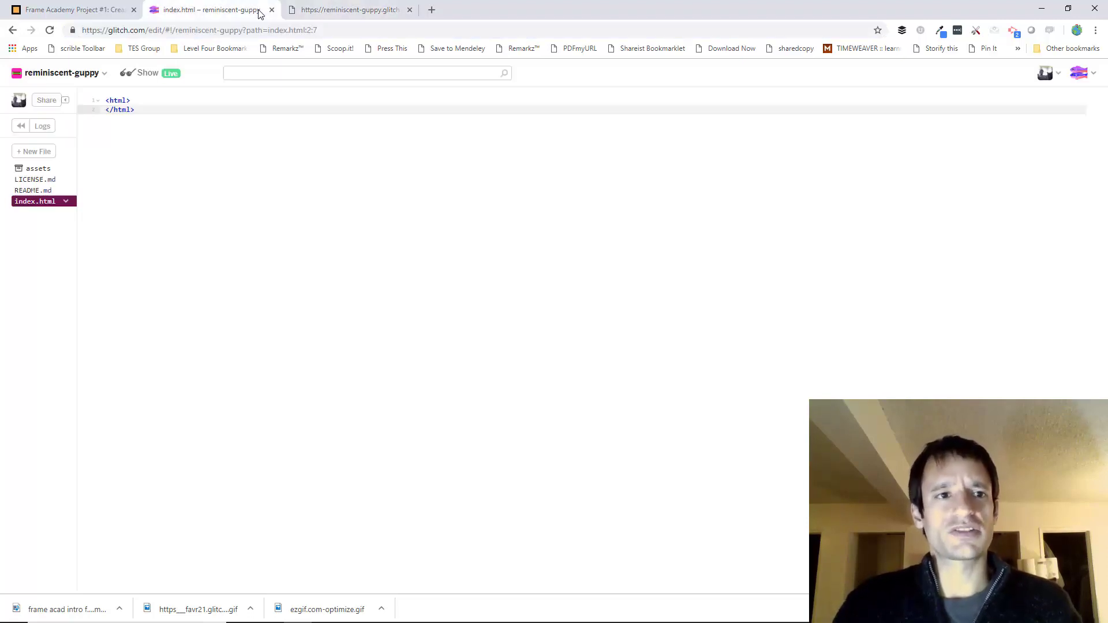
left_click(103, 75)
triple_click(109, 92)
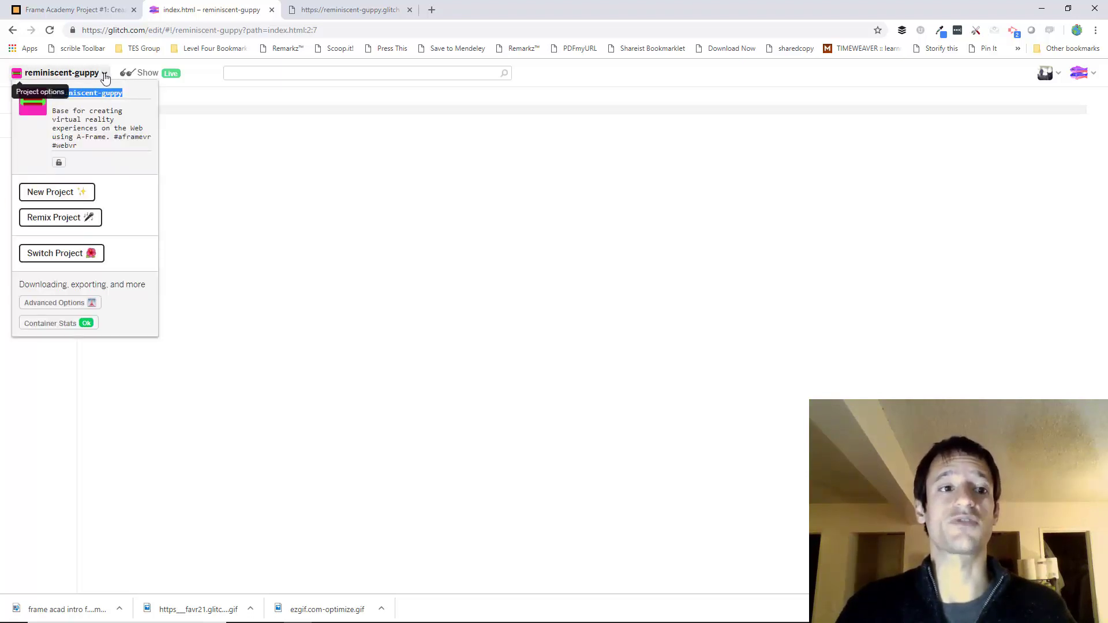
left_click(304, 139)
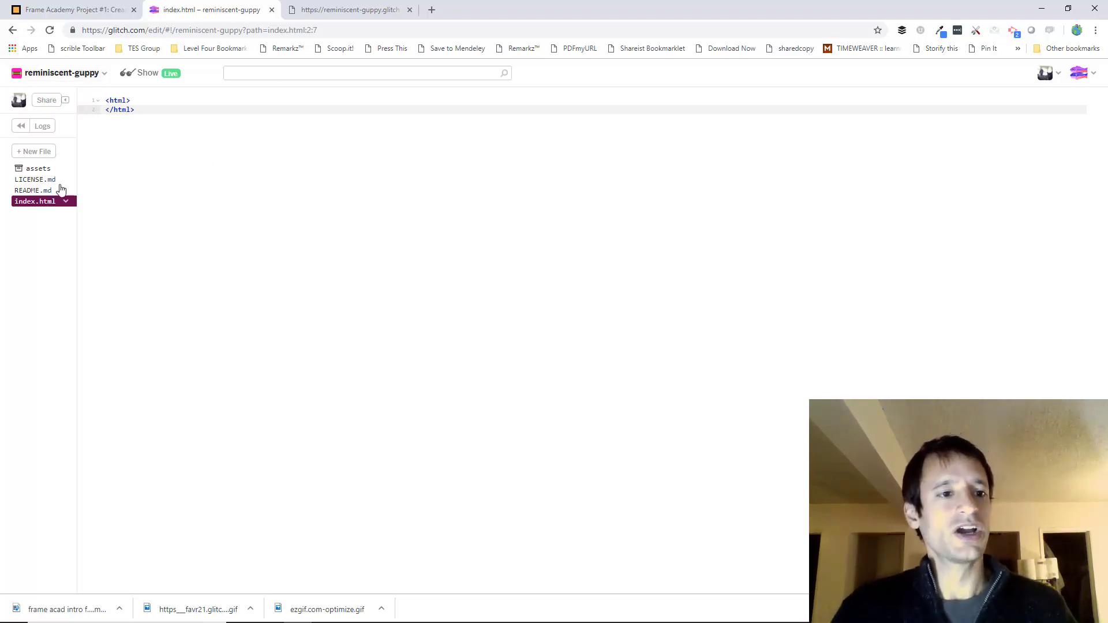
left_click(43, 190)
left_click(45, 202)
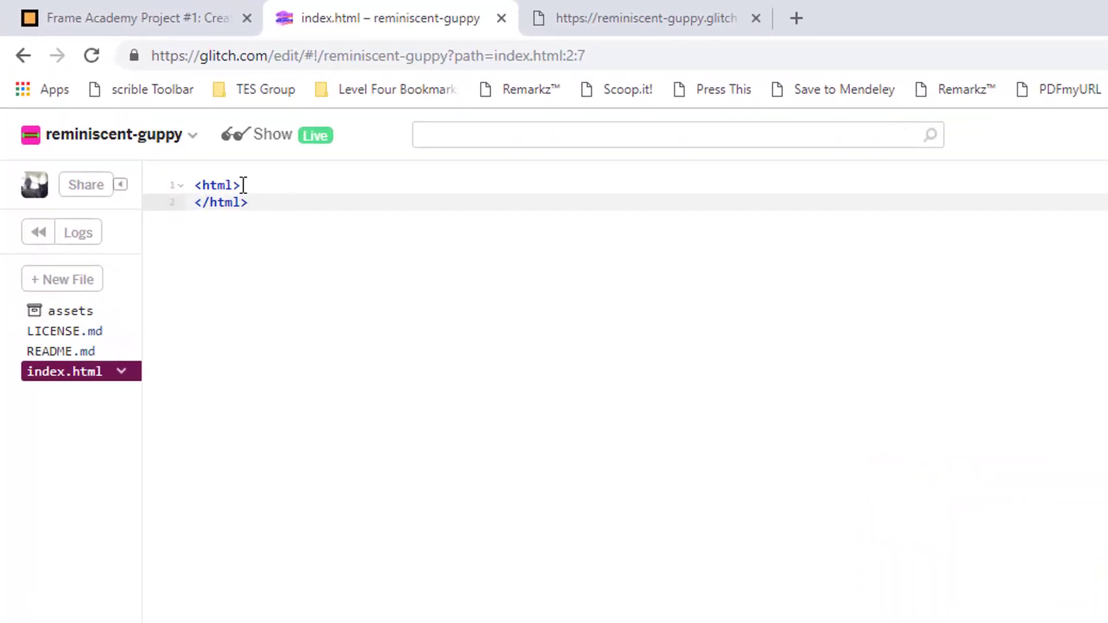
left_click(243, 185)
left_click(288, 209)
left_click_drag(248, 202, 166, 188)
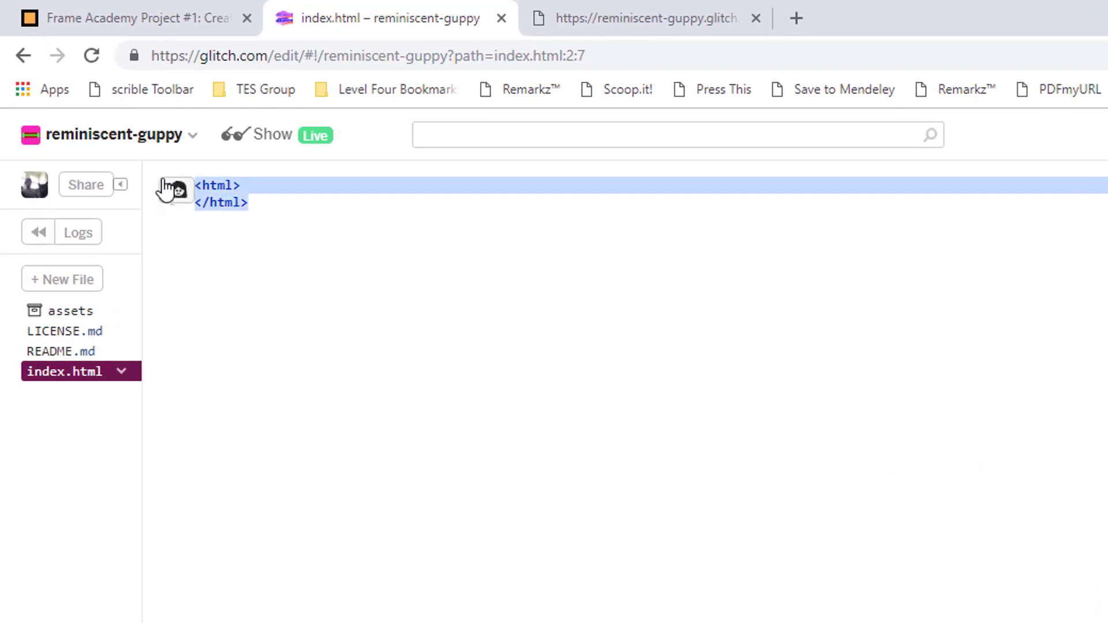
left_click(227, 185)
left_click(266, 201)
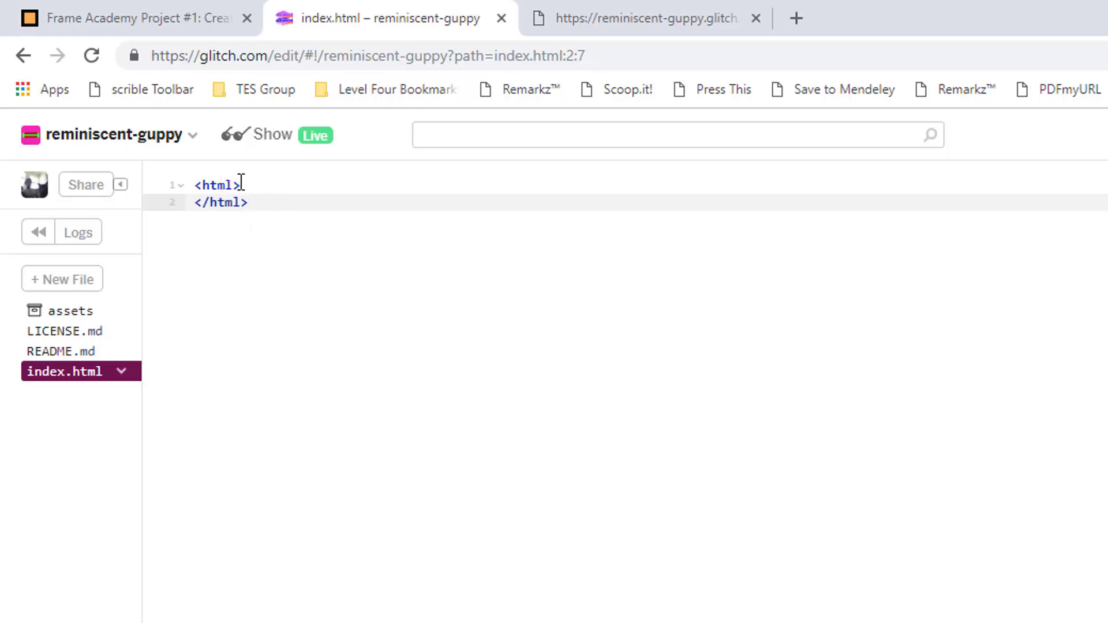
left_click_drag(246, 184, 198, 196)
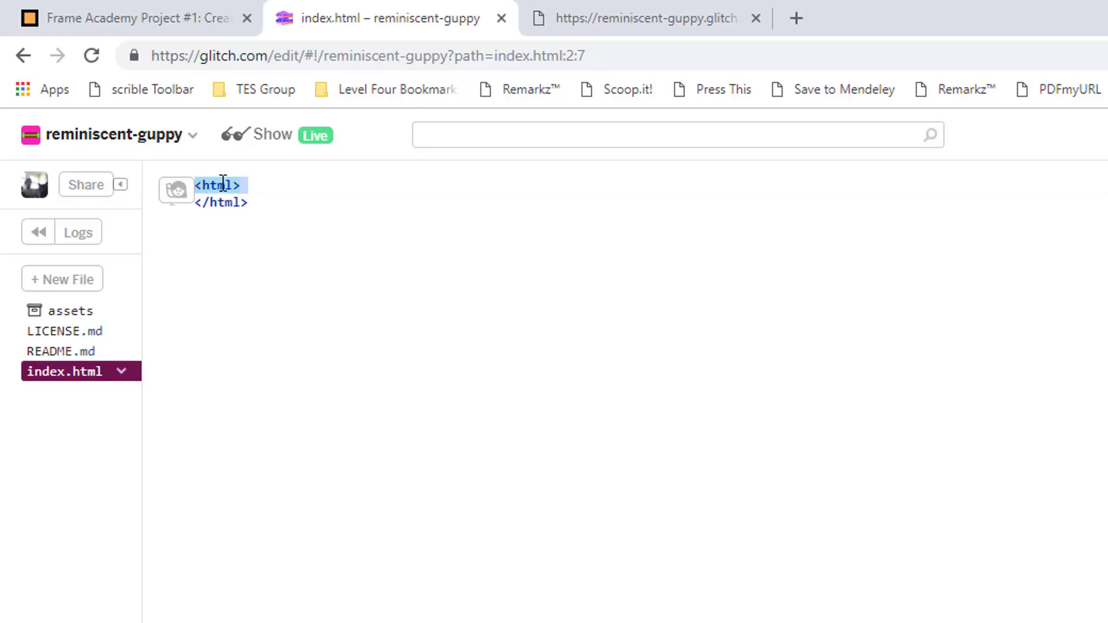
left_click(257, 199)
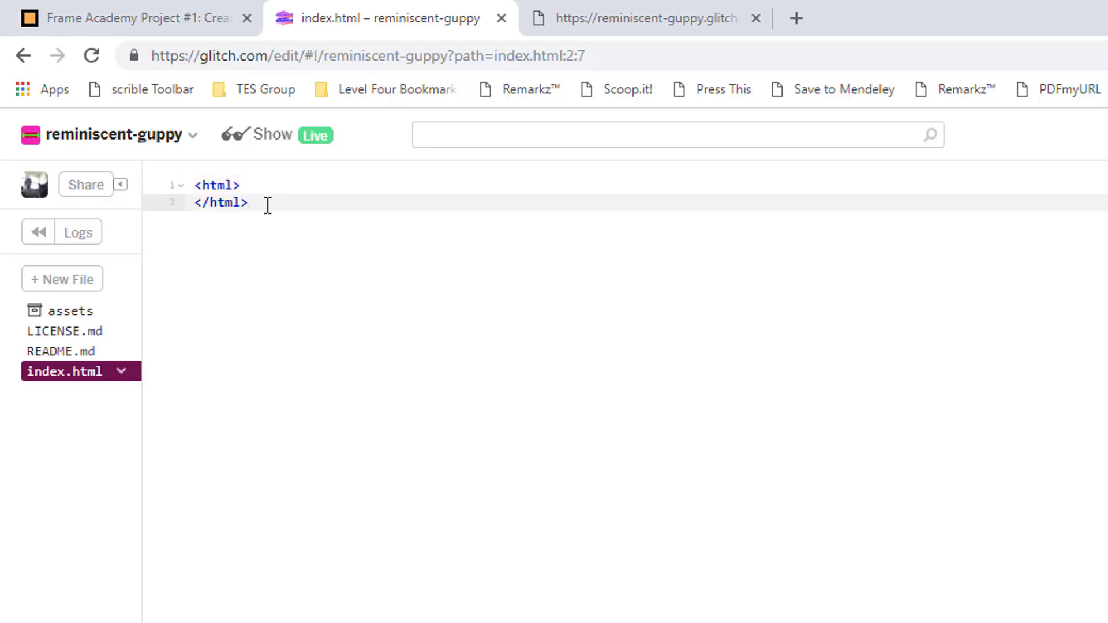
left_click_drag(258, 202, 201, 204)
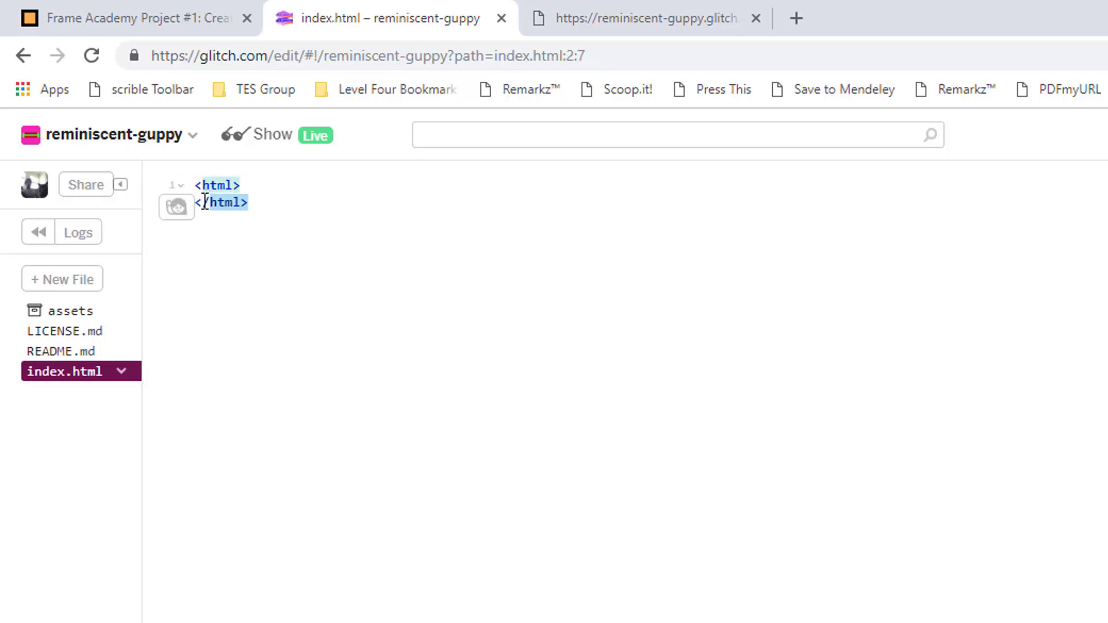
left_click(208, 202)
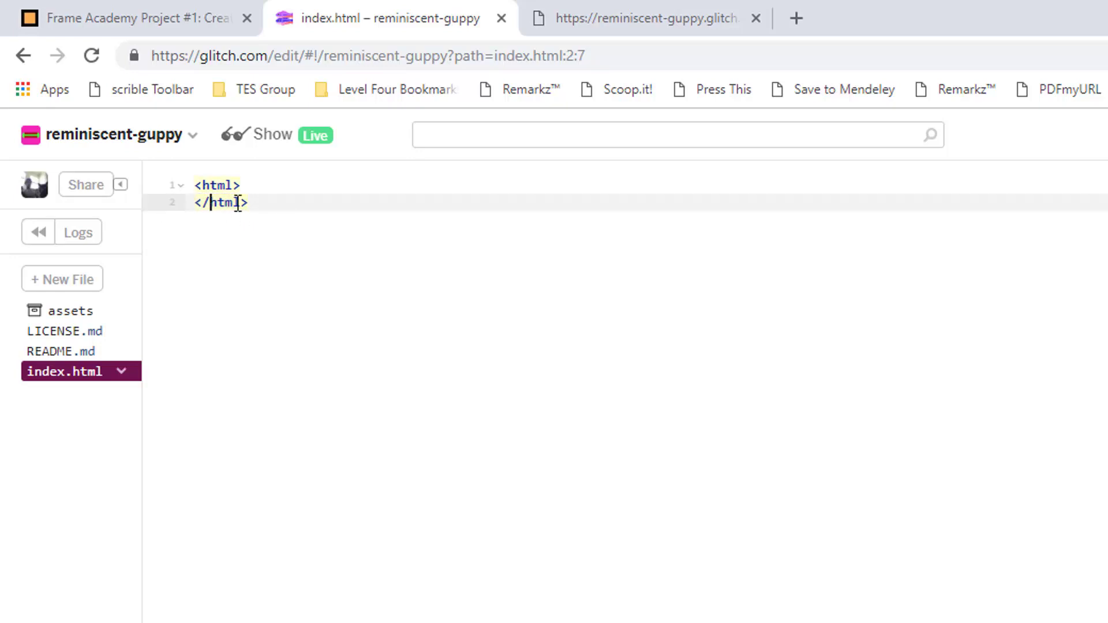
left_click(219, 185)
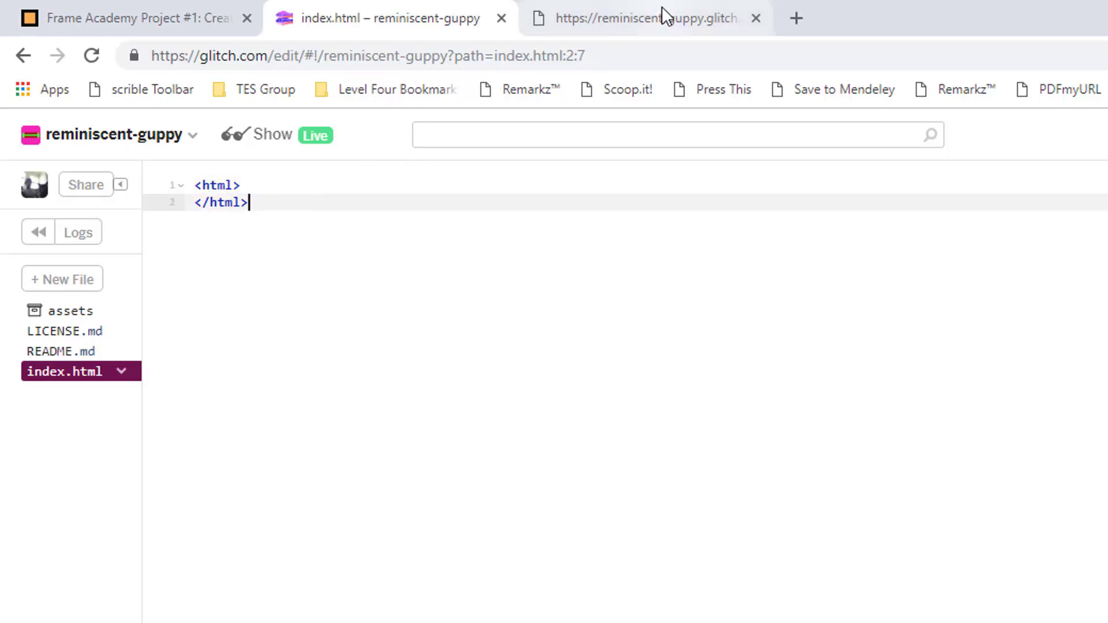
left_click(657, 15)
left_click(389, 20)
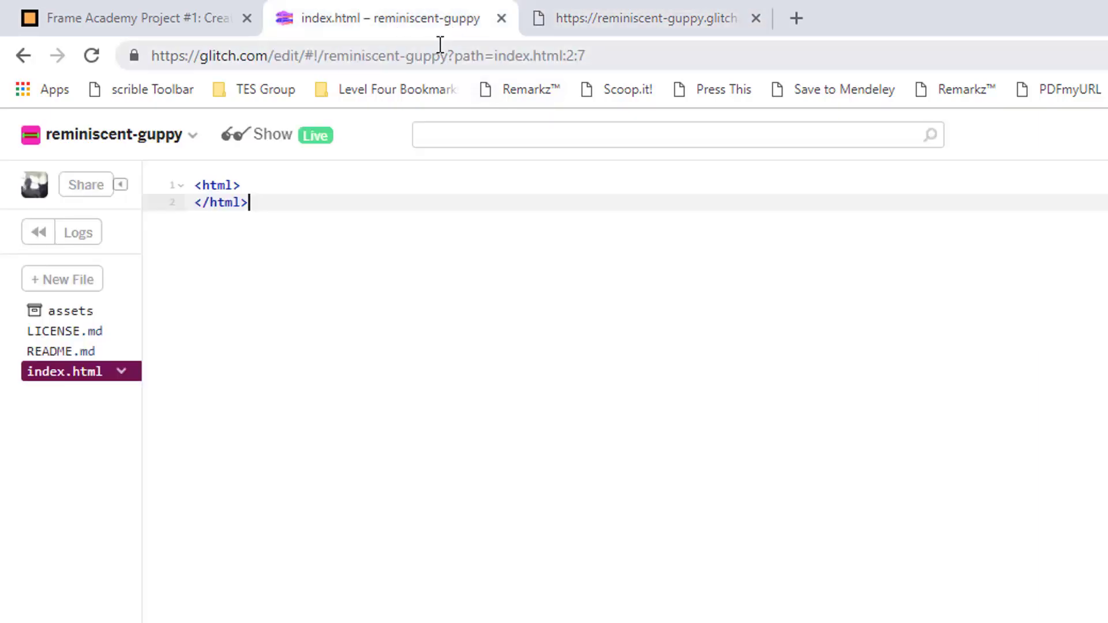
left_click(256, 185)
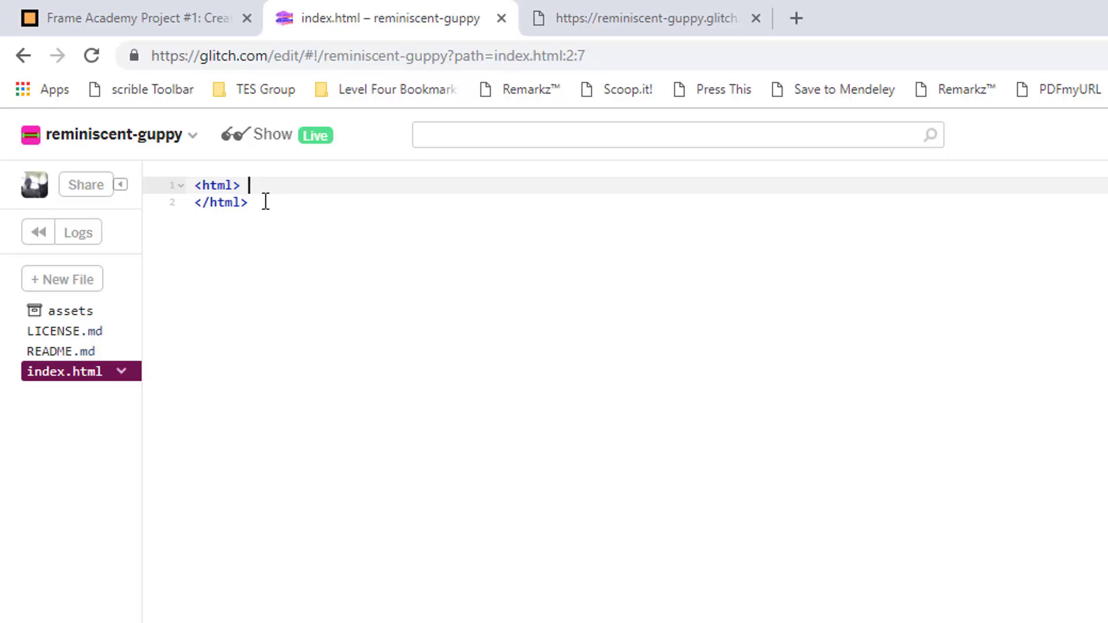
Add head and body elements, with auto-closed tags, inside the html element
key("Return")
key("Return")
key("Return")
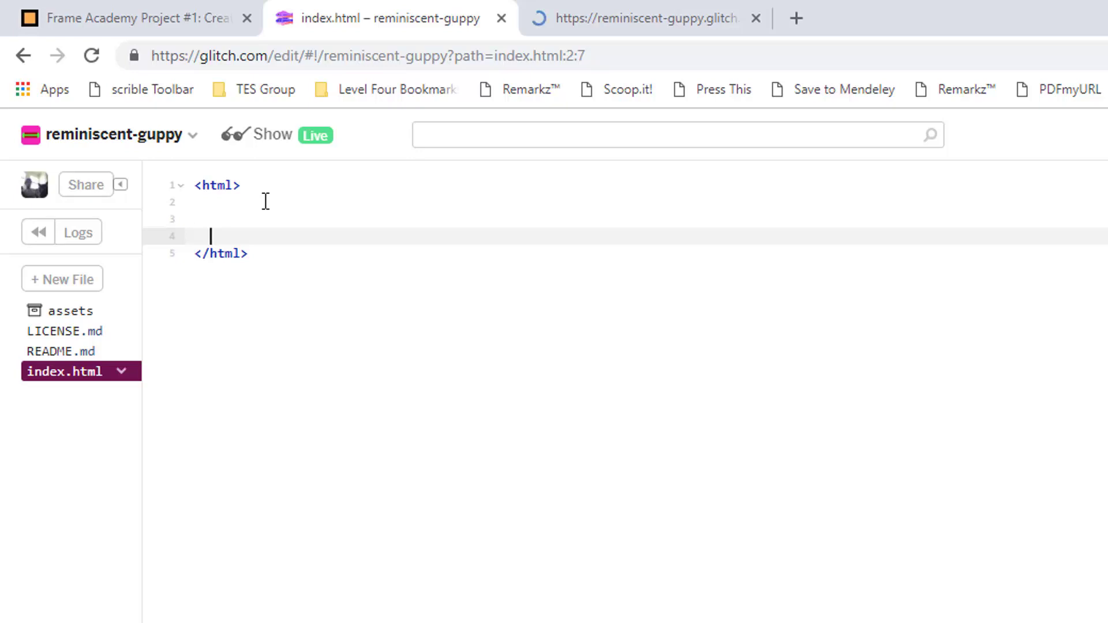
key("Up")
key("Up")
key("Return")
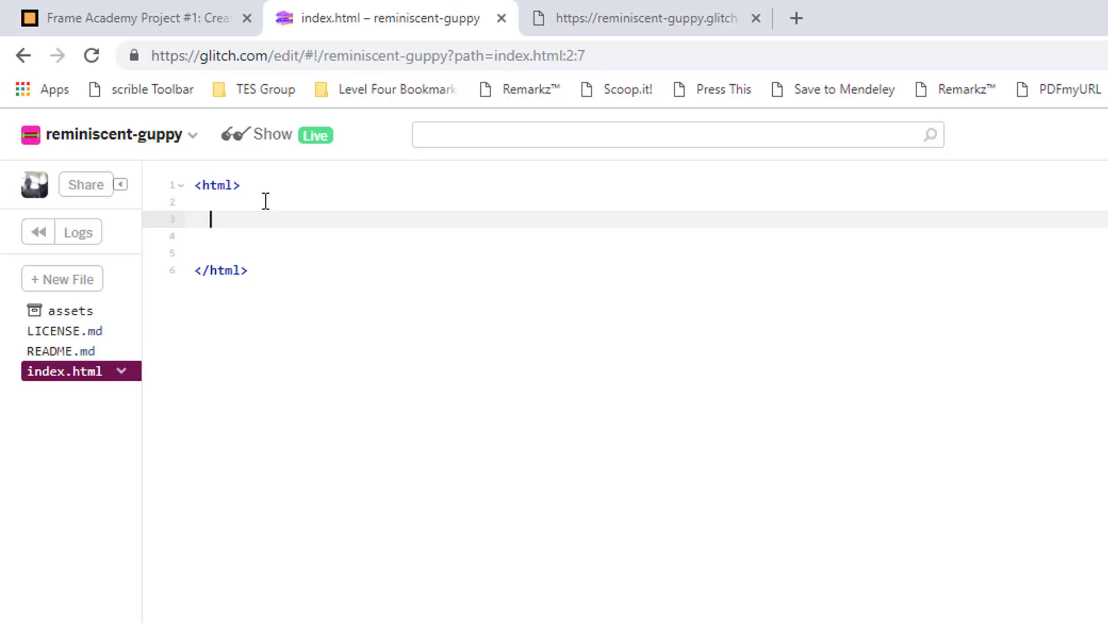
type("head")
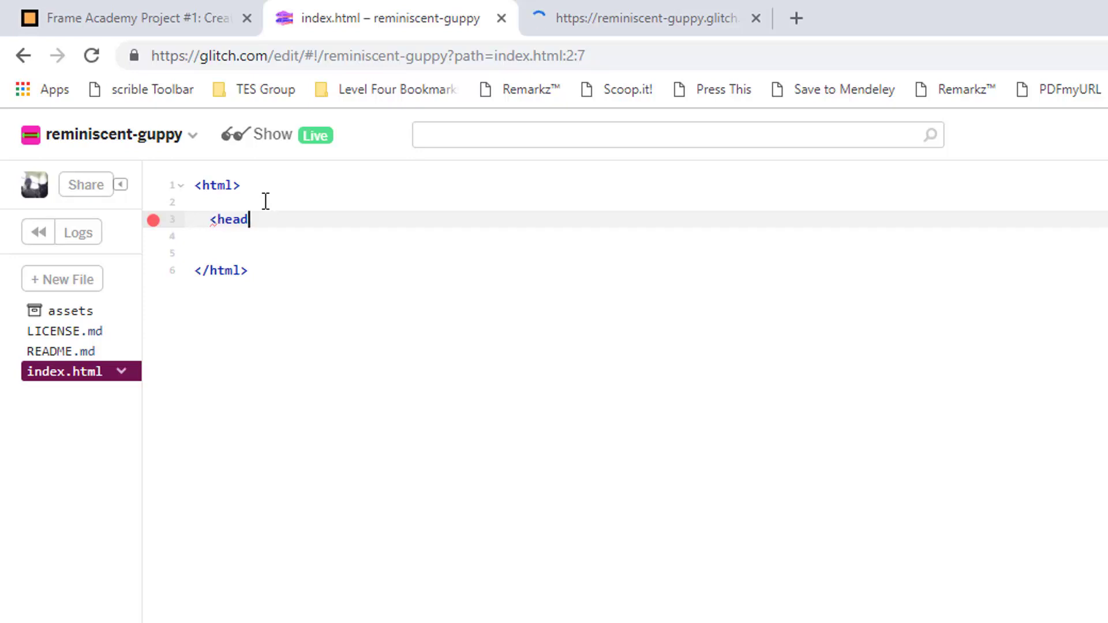
type(">")
key("Return")
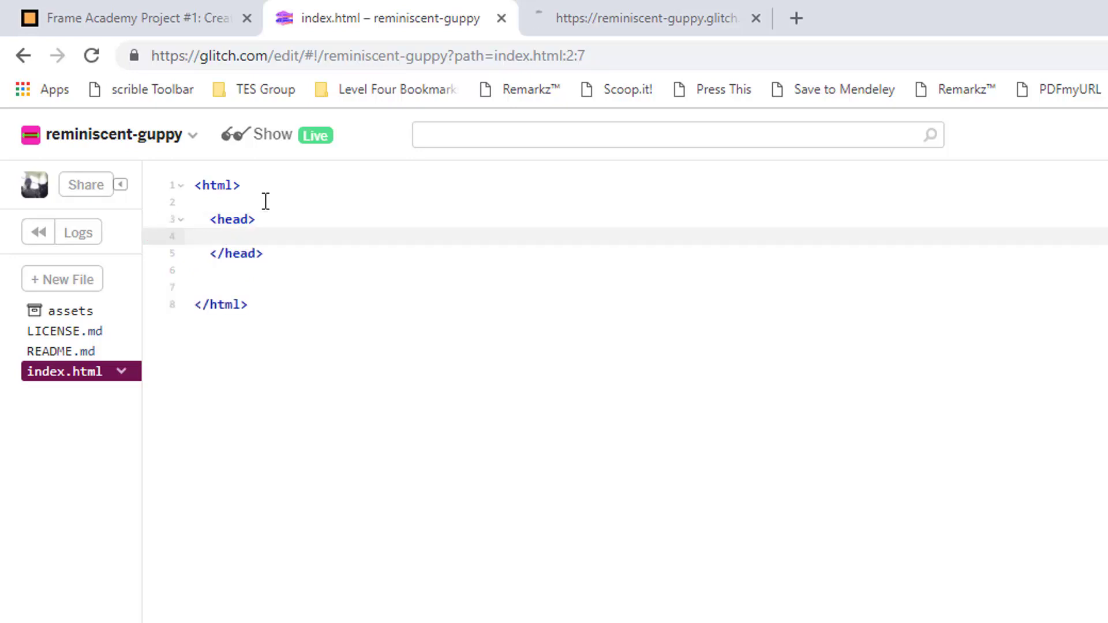
key("Down")
key("Down")
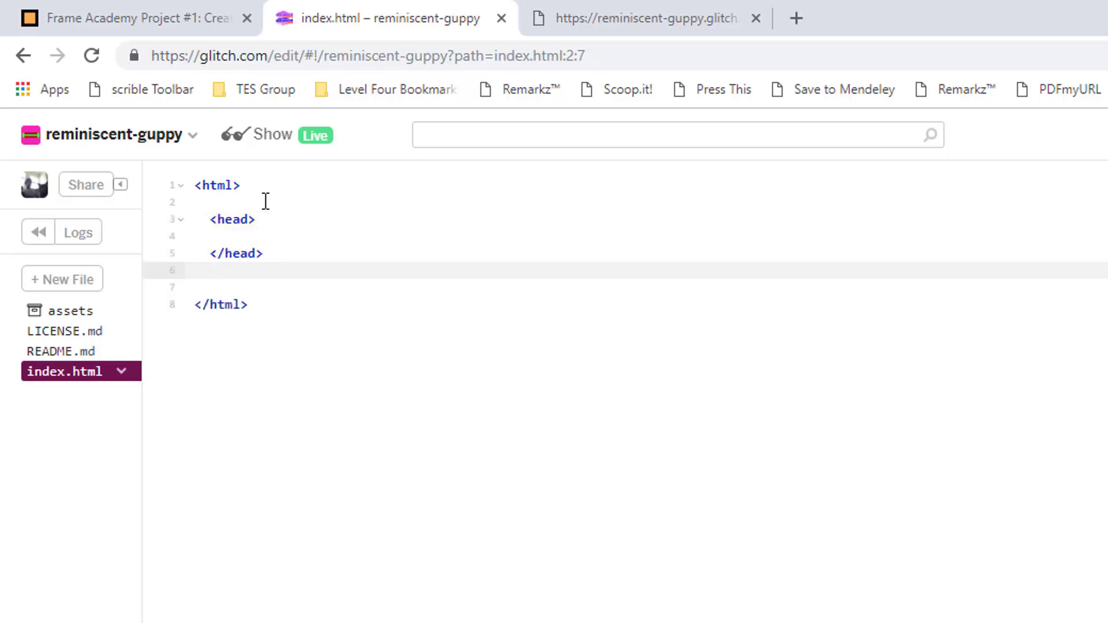
key("Return")
type("body>")
key("Return")
Delete the blank lines inside the head and body elements
left_click(232, 237)
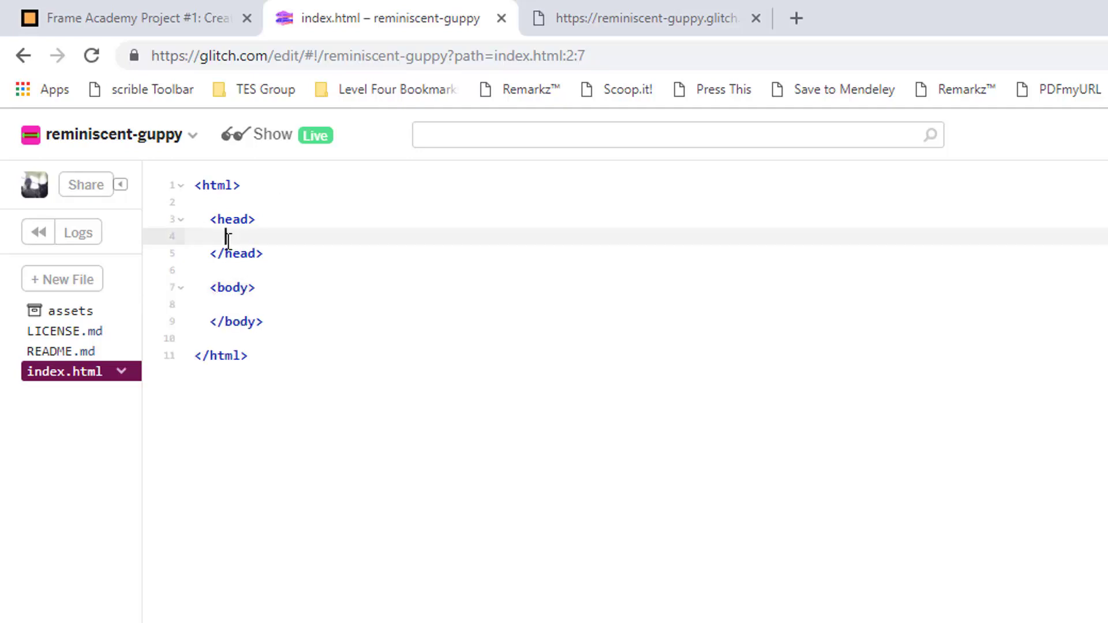
key("BackSpace")
key("BackSpace")
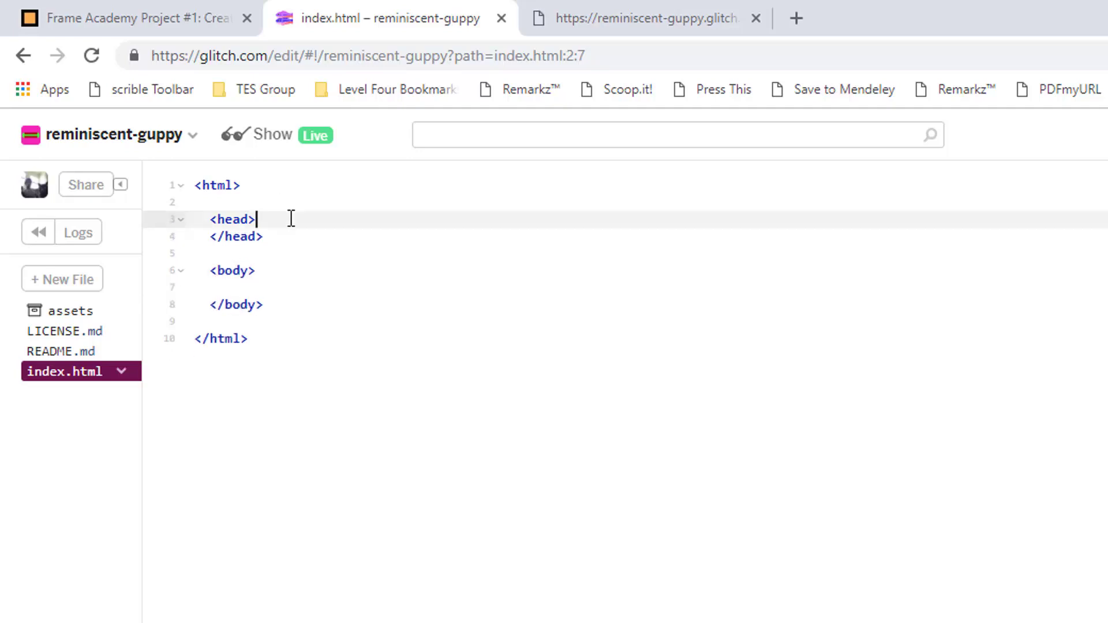
left_click(234, 219)
left_click_drag(247, 218, 210, 219)
key("Left")
left_click(215, 238)
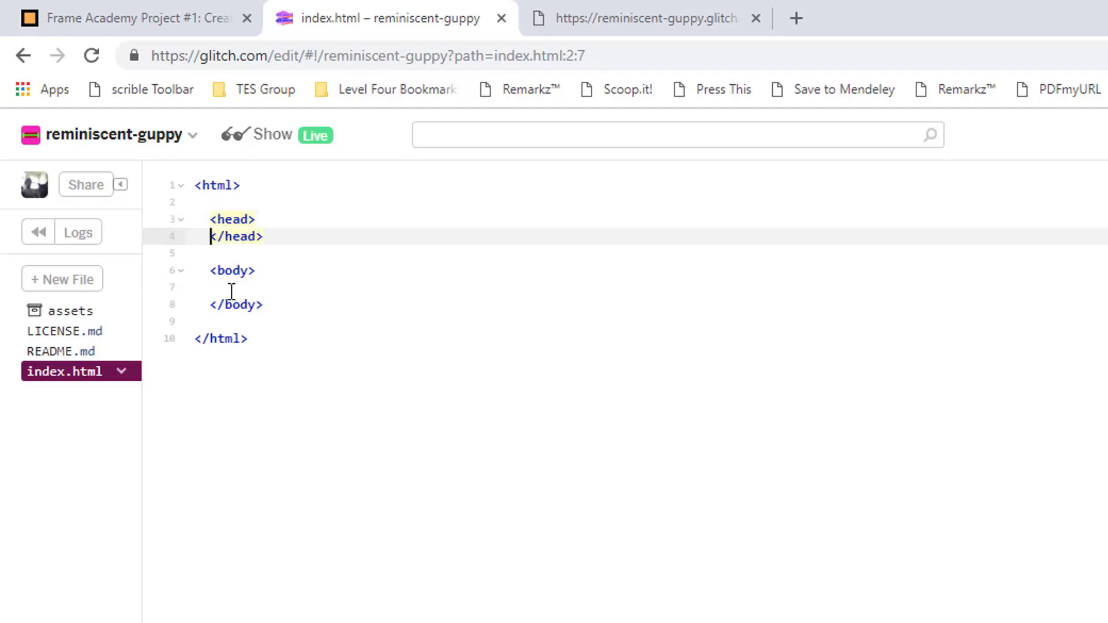
left_click(216, 287)
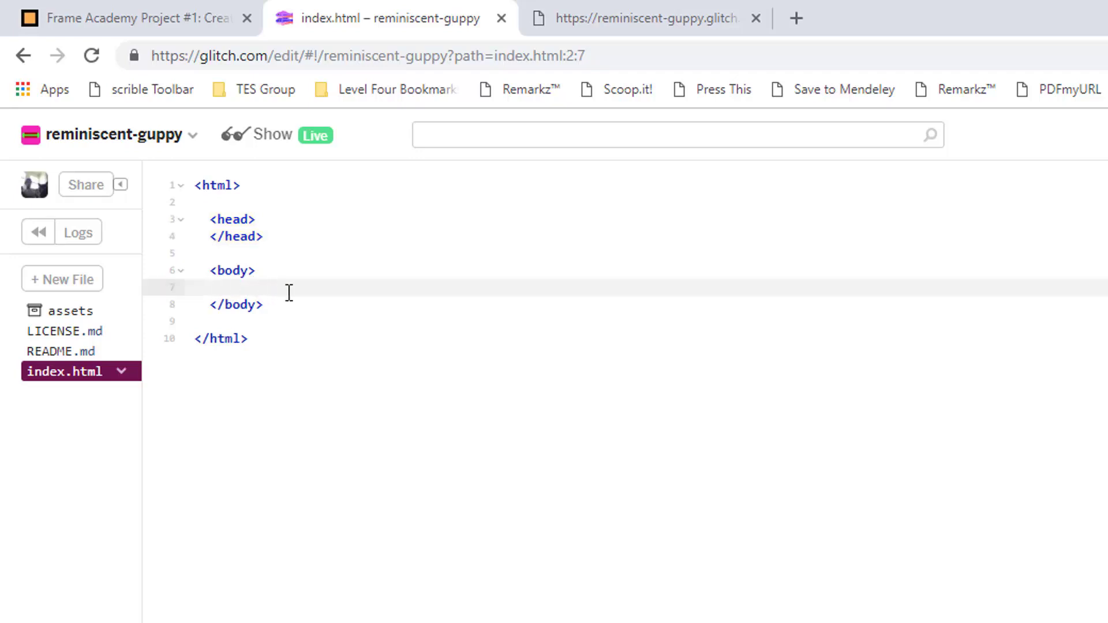
key("BackSpace")
key("BackSpace")
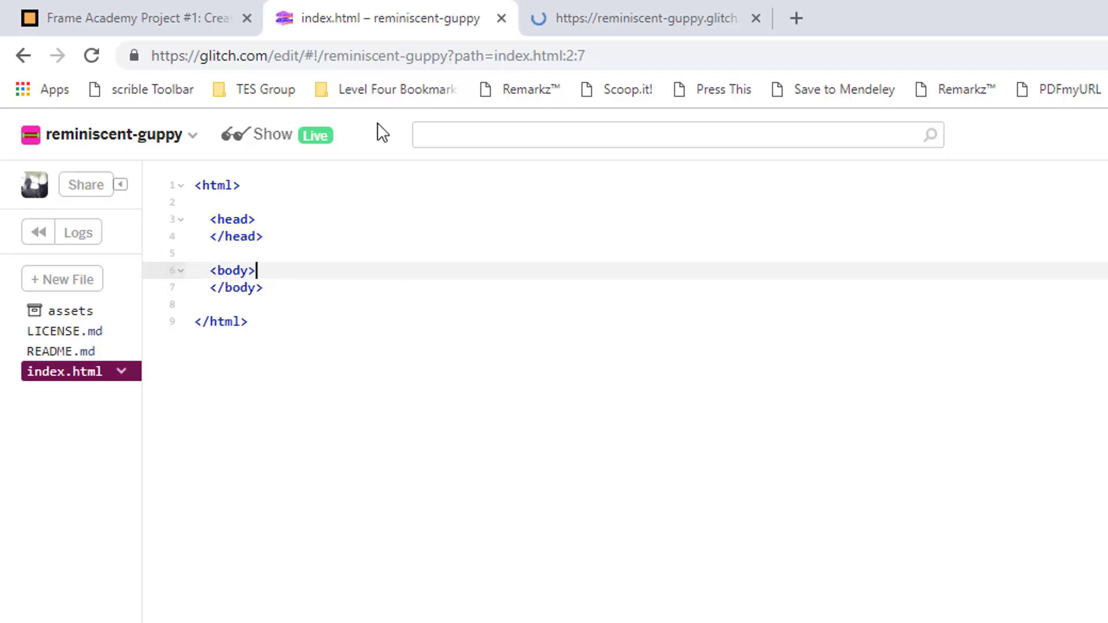
Review the finished head and body tags by selecting their lines
left_click(233, 220)
left_click(244, 237)
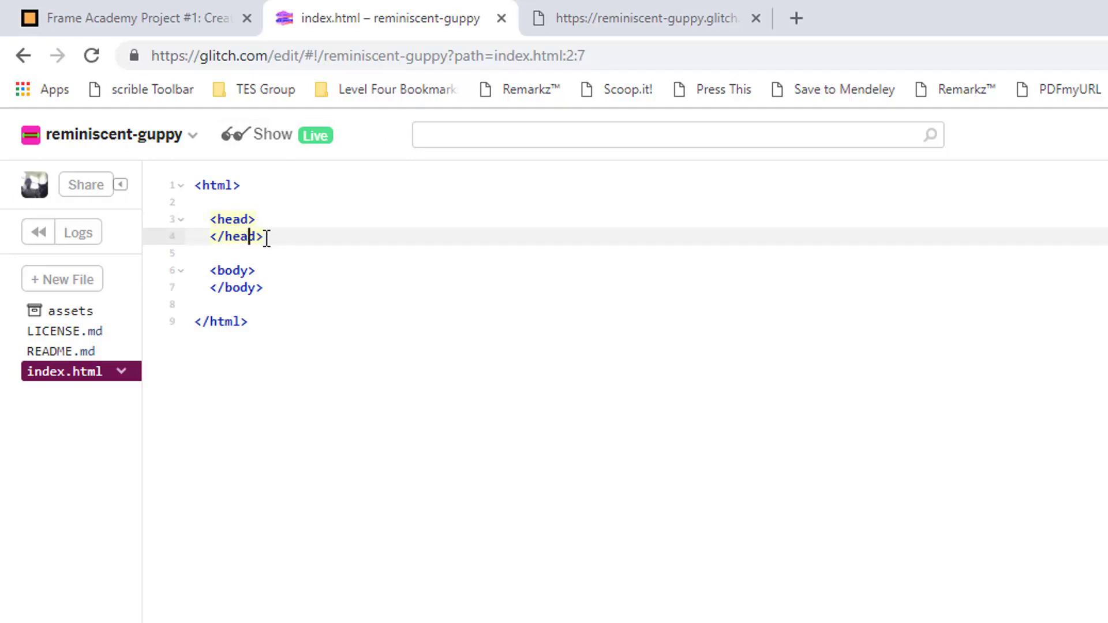
left_click_drag(264, 237, 198, 220)
left_click(198, 220)
left_click(265, 288)
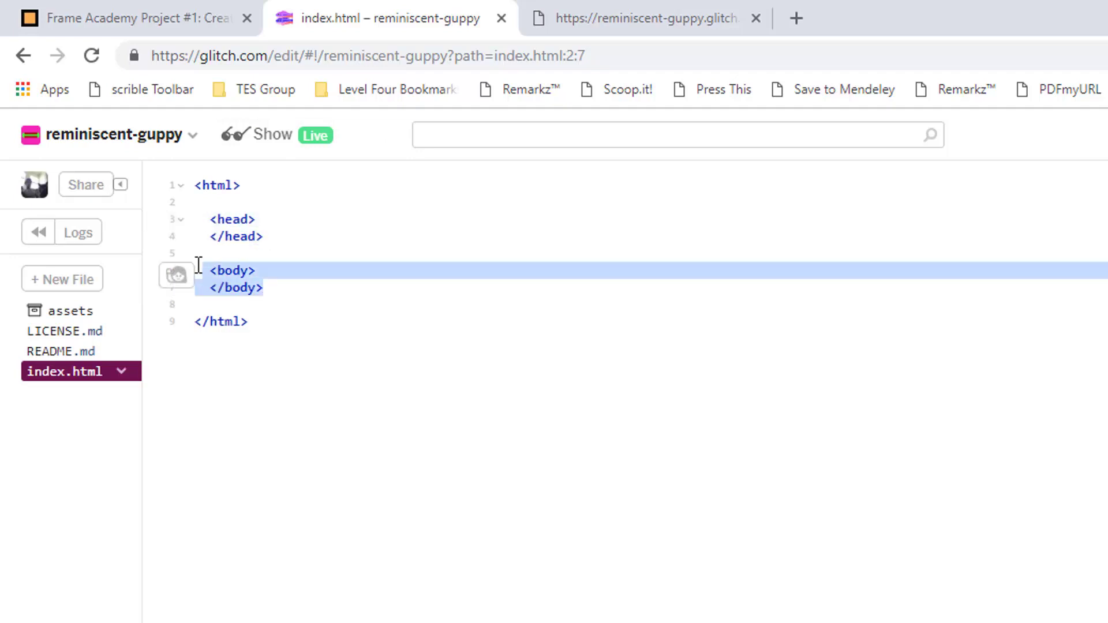
left_click(210, 270)
left_click(217, 220)
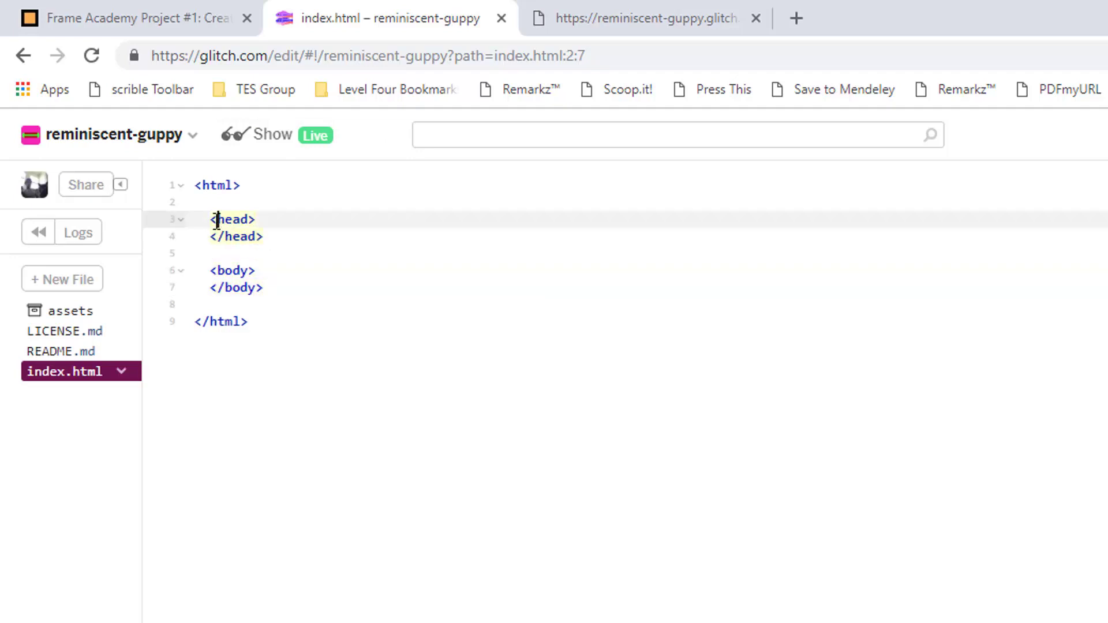
left_click(269, 243)
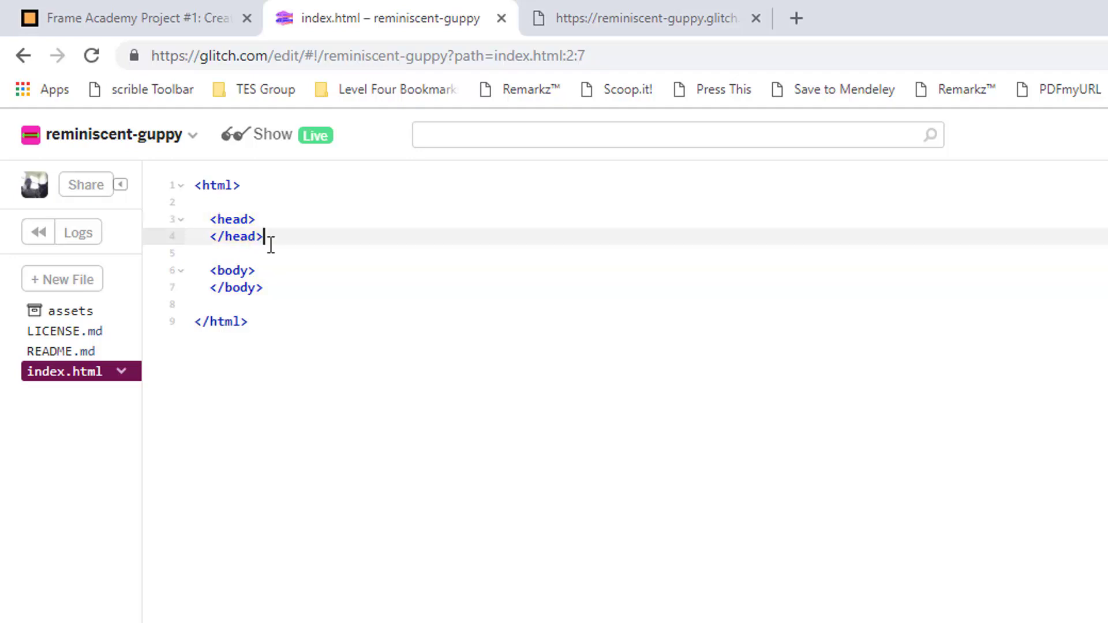
left_click(243, 271)
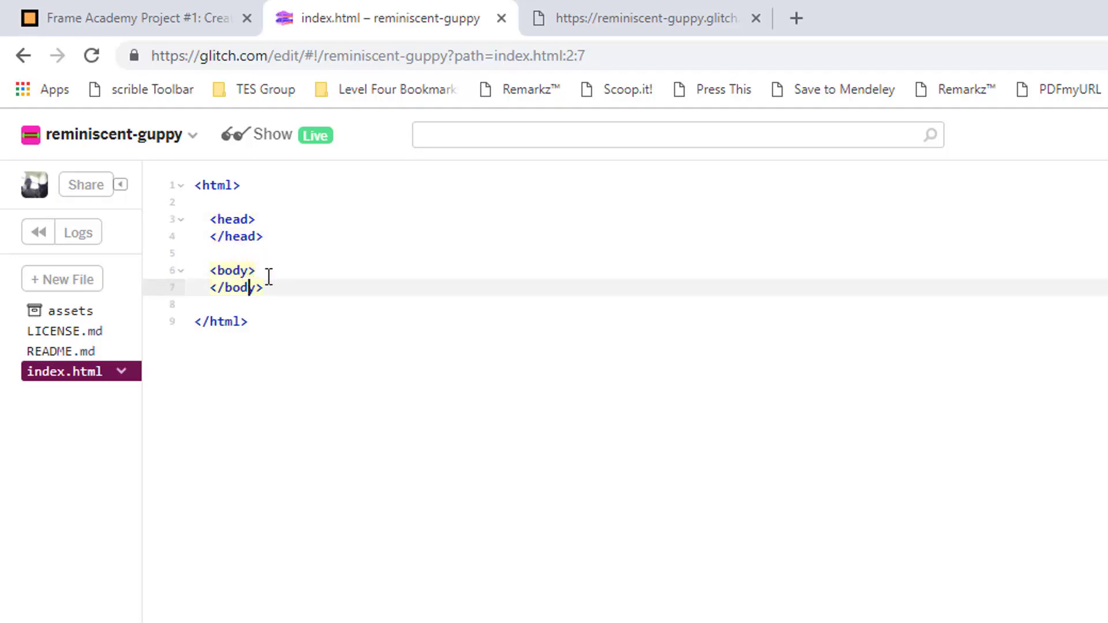
left_click(269, 272)
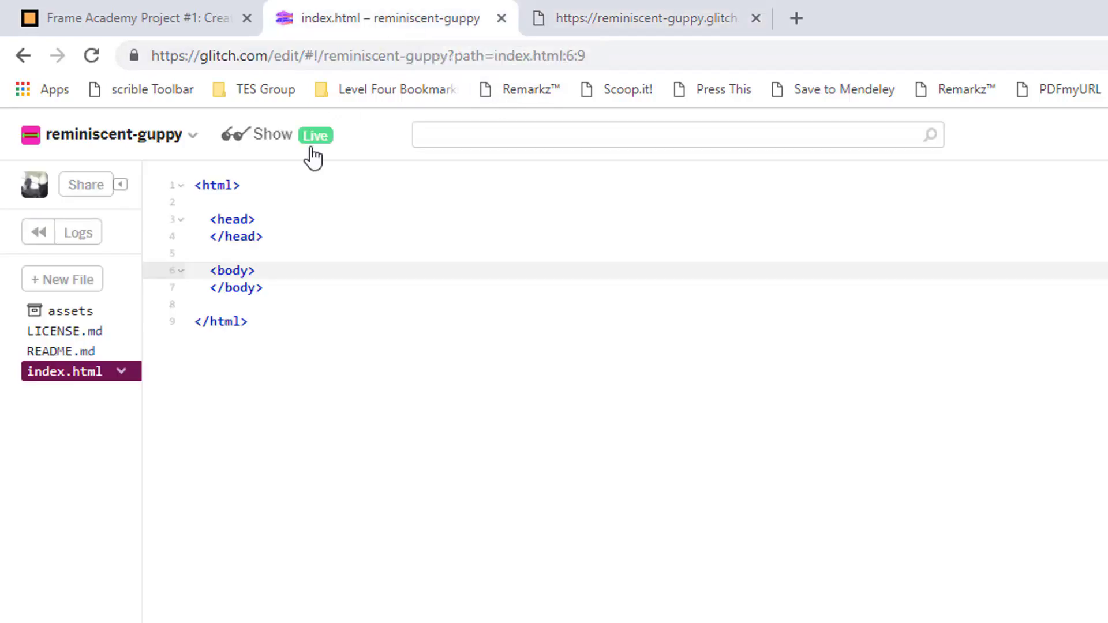
left_click(254, 219)
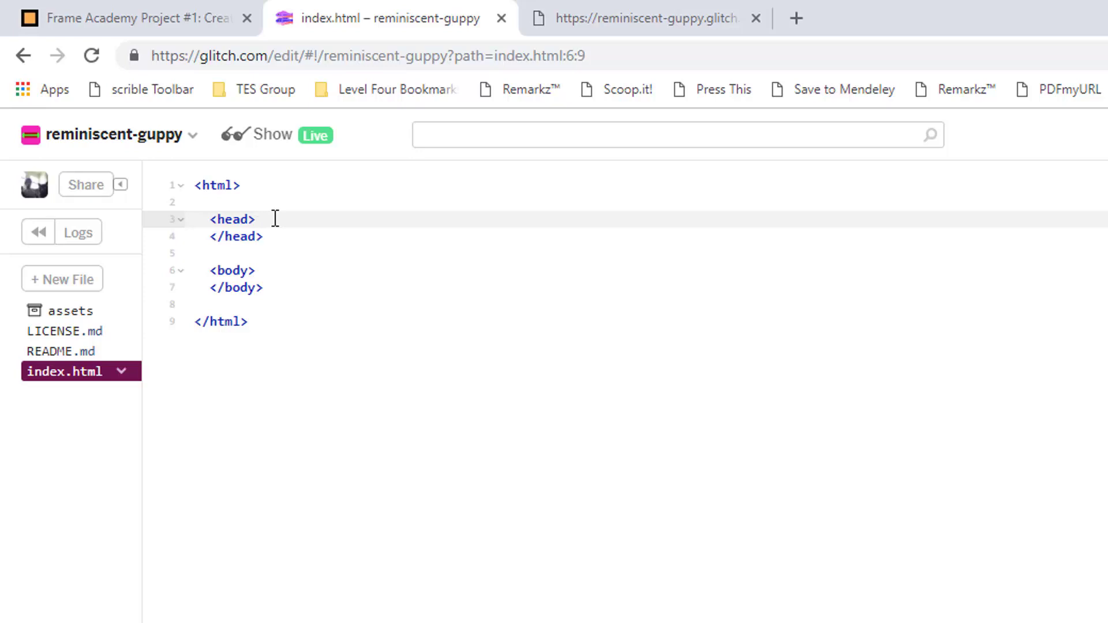
left_click(216, 186)
left_click(246, 187)
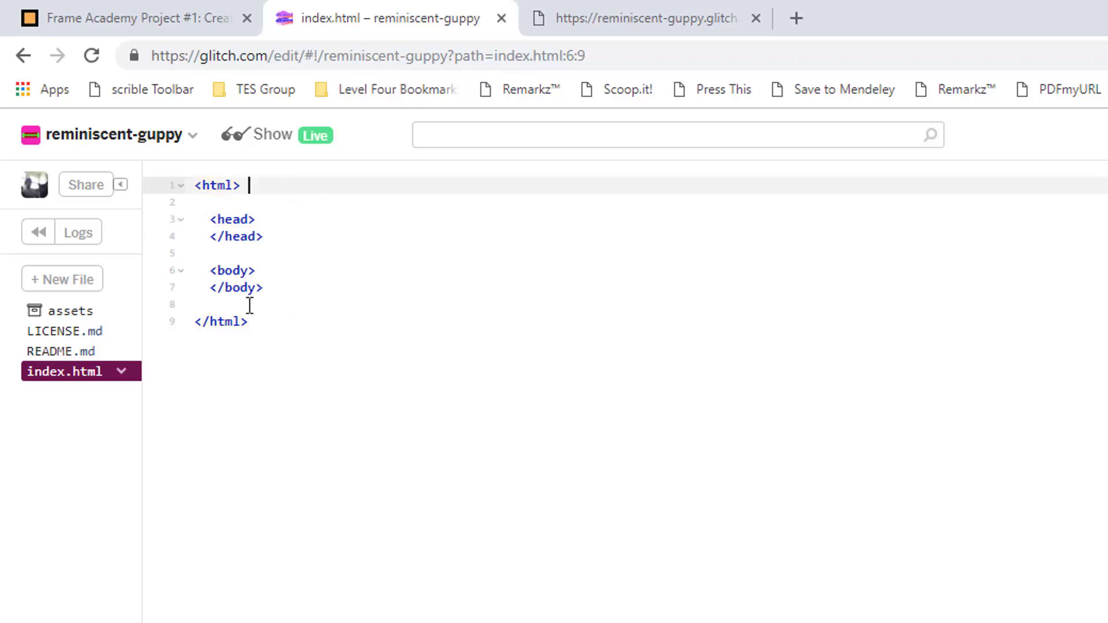
triple_click(218, 188)
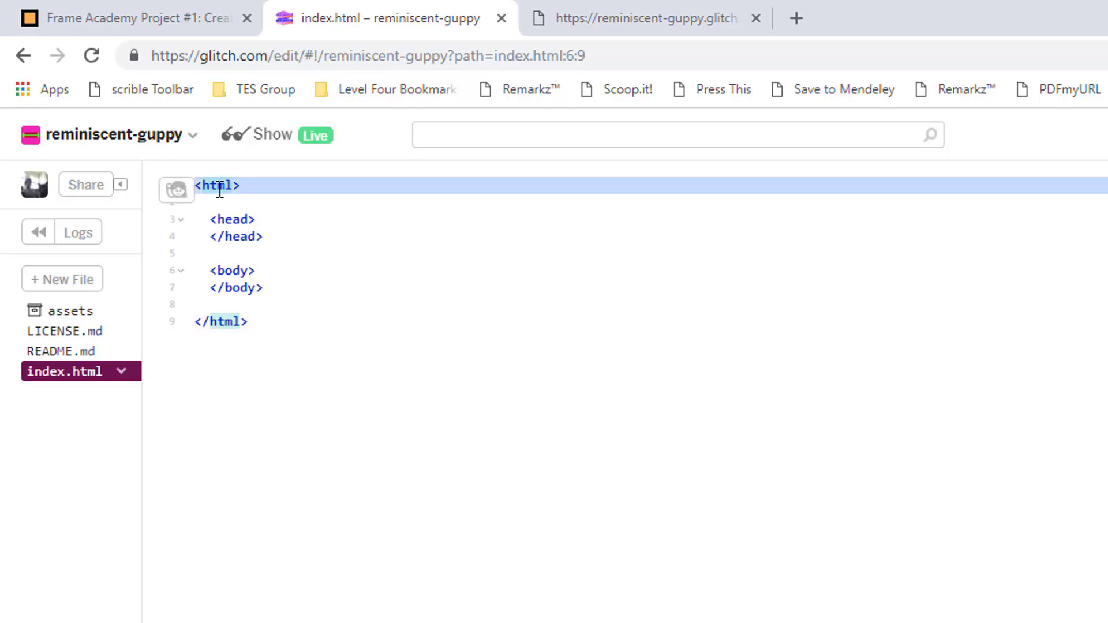
left_click(257, 188)
left_click(247, 322)
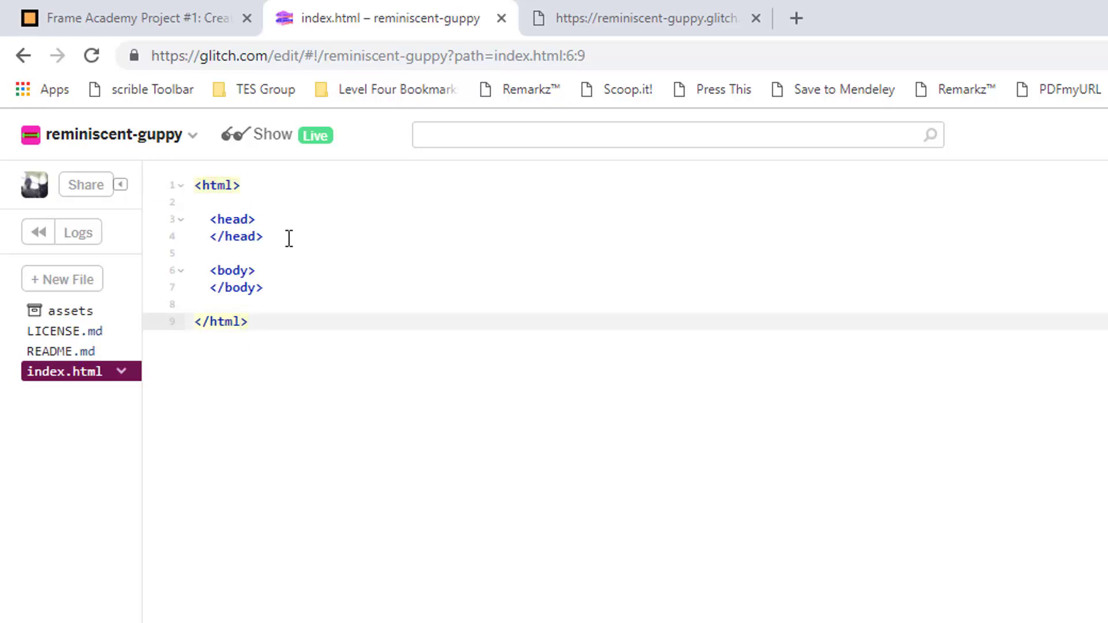
left_click_drag(263, 236, 209, 218)
left_click(216, 223)
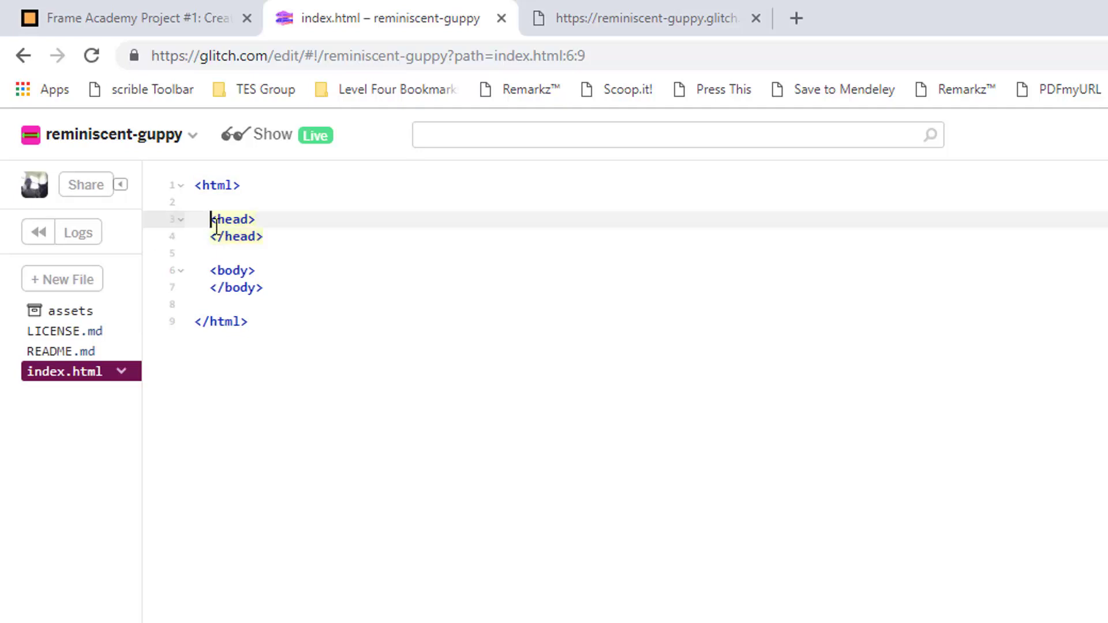
left_click(269, 286)
left_click_drag(263, 287, 210, 270)
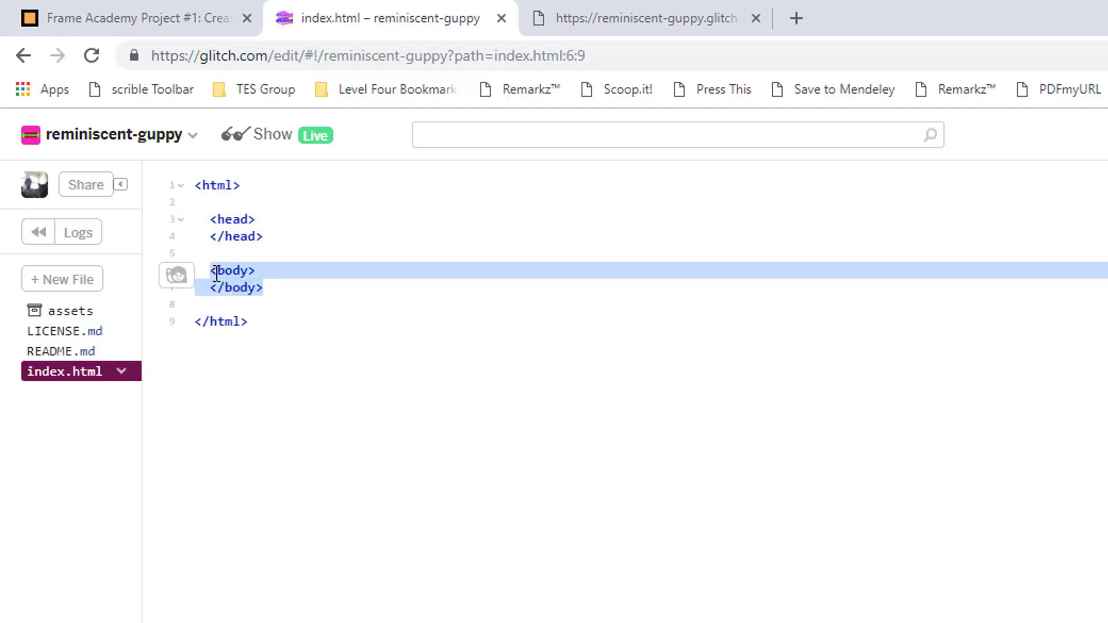
left_click(217, 271)
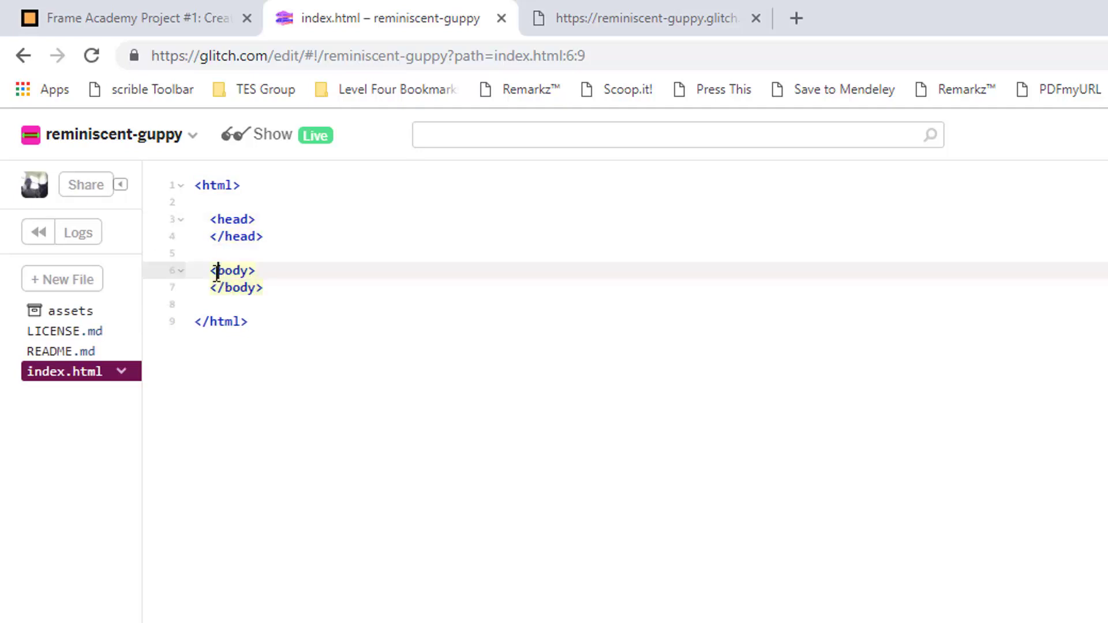
mouse_move(262, 236)
left_mouse_down()
mouse_move(212, 221)
mouse_move(255, 220)
mouse_move(235, 239)
mouse_move(209, 239)
left_mouse_up()
left_click(234, 220)
left_click(239, 238)
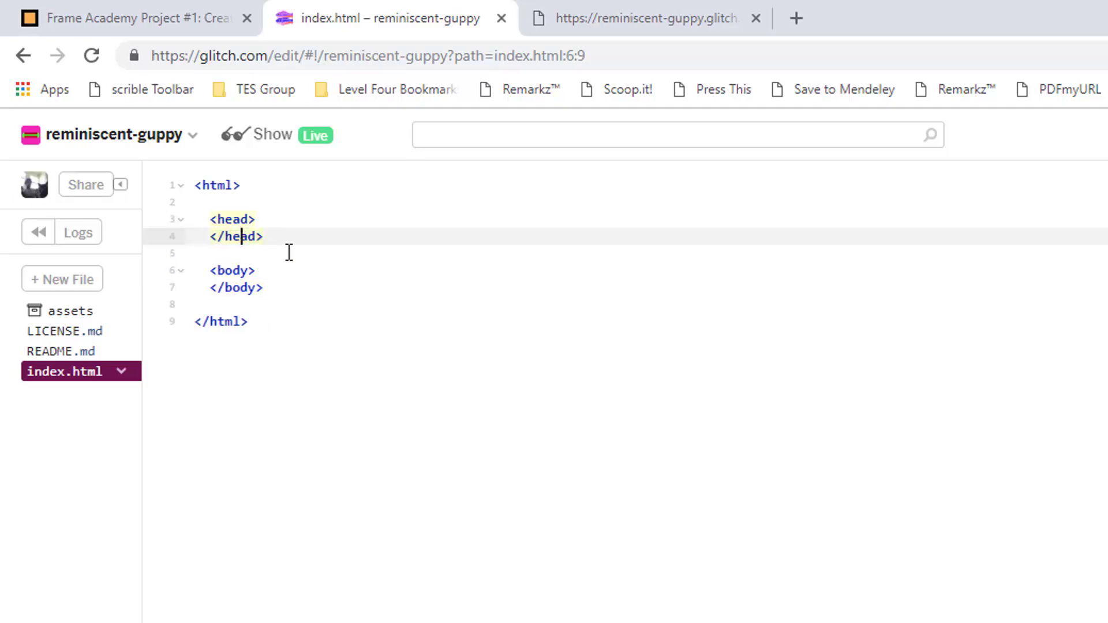
left_click(232, 220)
left_click(209, 184)
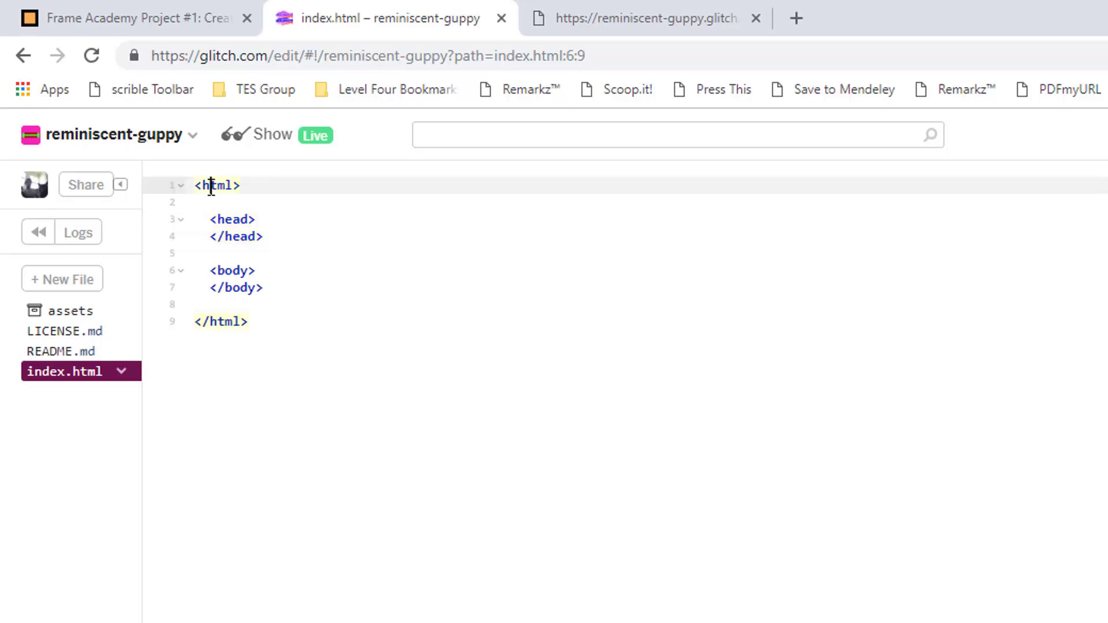
left_click(240, 235)
left_click(234, 287)
left_click(215, 321)
left_click_drag(248, 184, 196, 184)
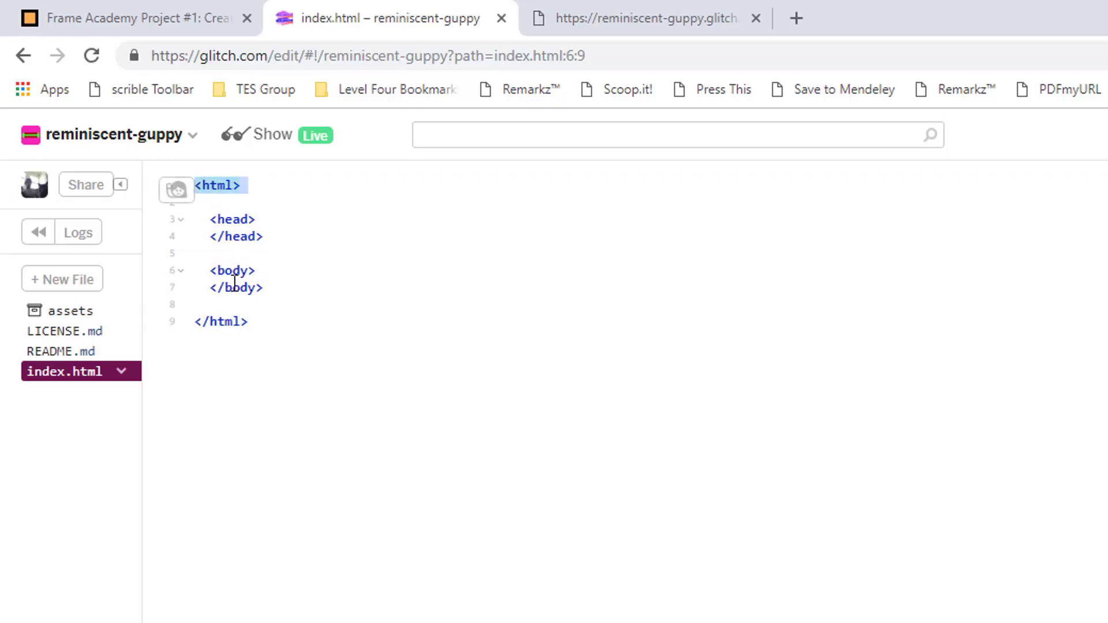
left_click_drag(257, 322, 193, 324)
left_click(245, 322)
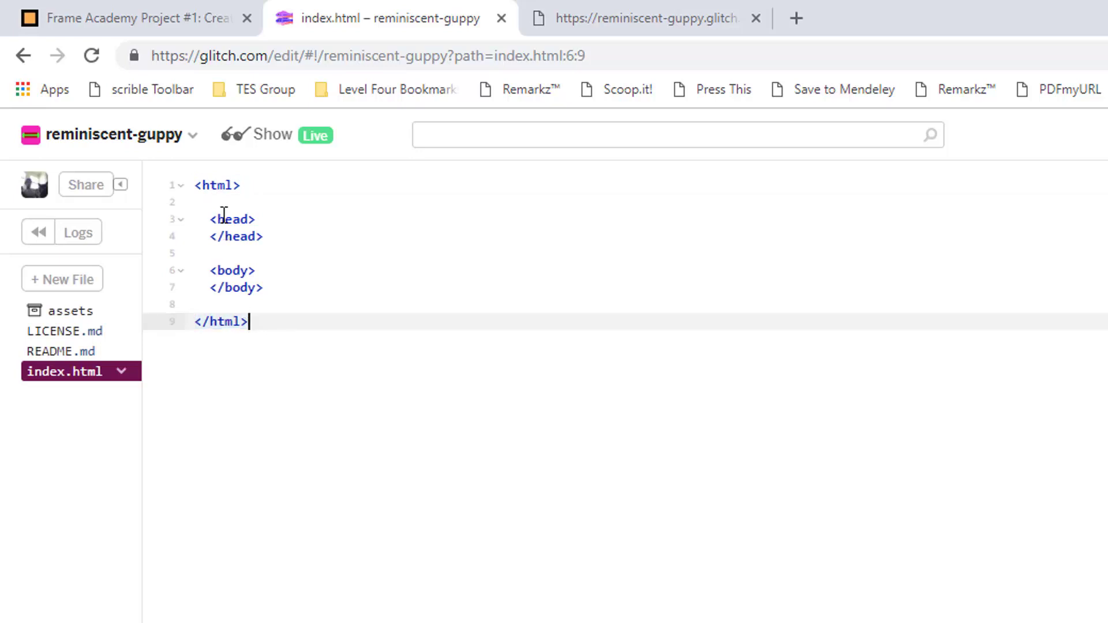
left_click_drag(274, 237, 210, 219)
left_click(238, 254)
left_click(259, 287)
left_click_drag(260, 288, 215, 271)
left_click(215, 272)
left_click(260, 322)
left_click(227, 186)
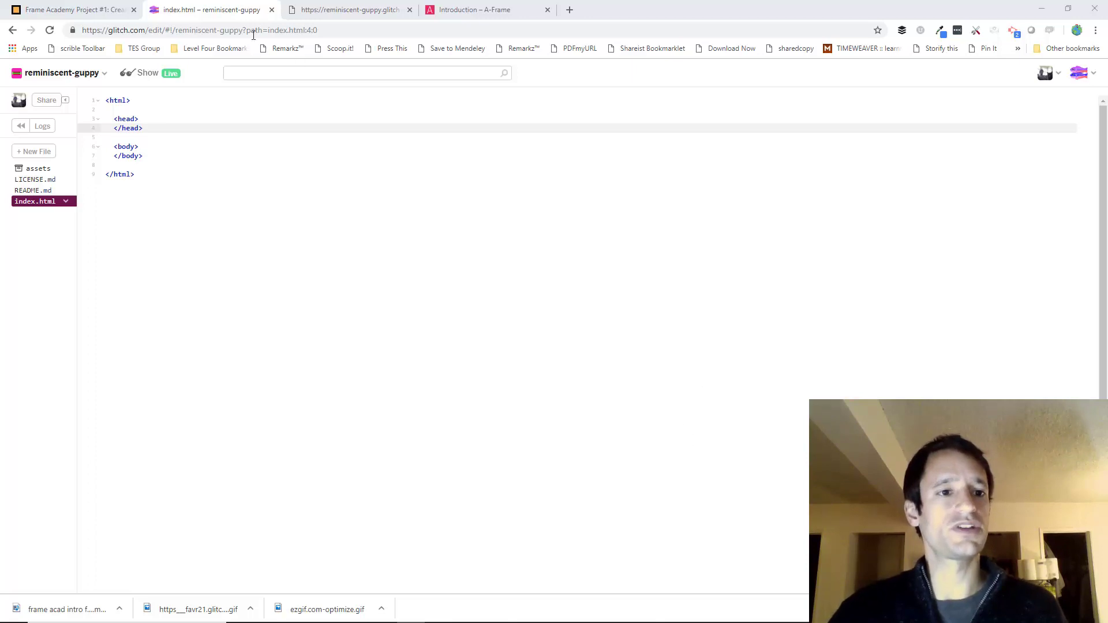
left_click(140, 119)
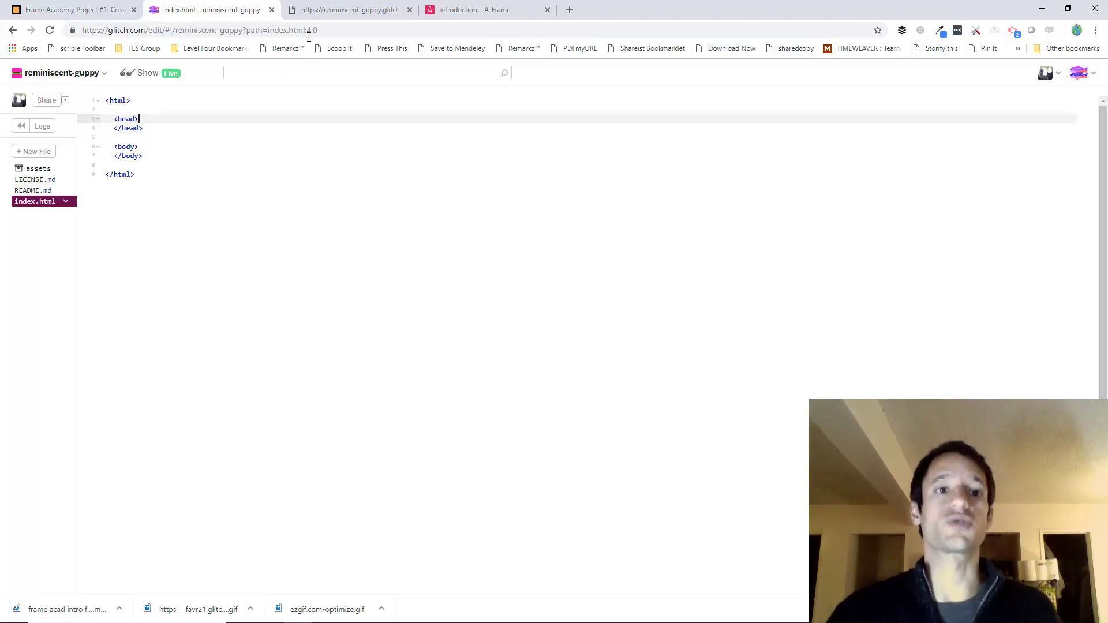
left_click(343, 10)
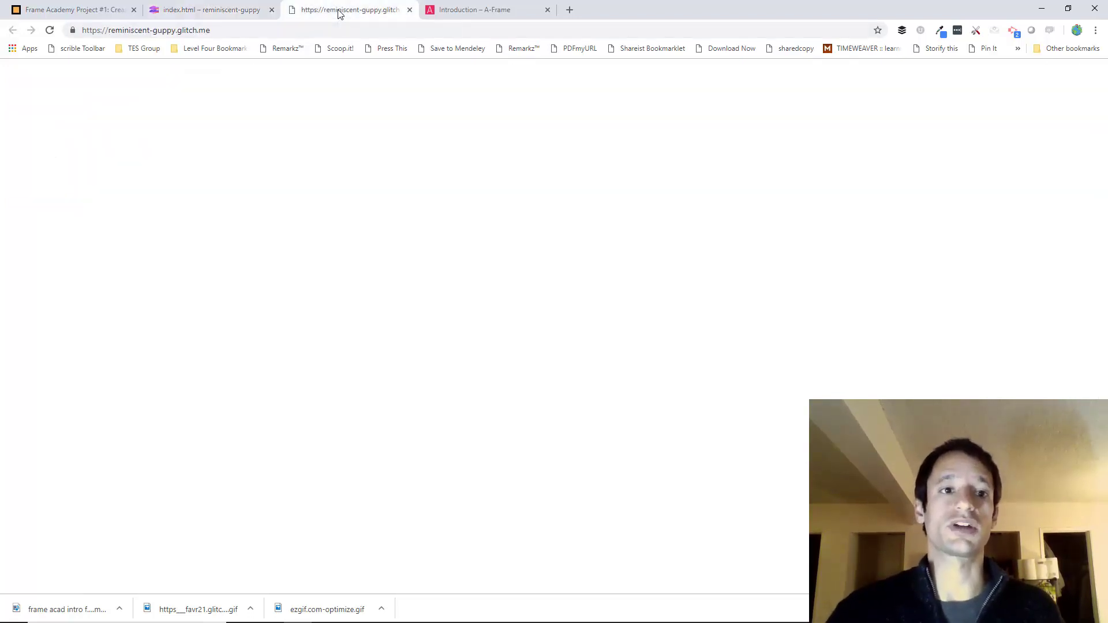
left_click(217, 9)
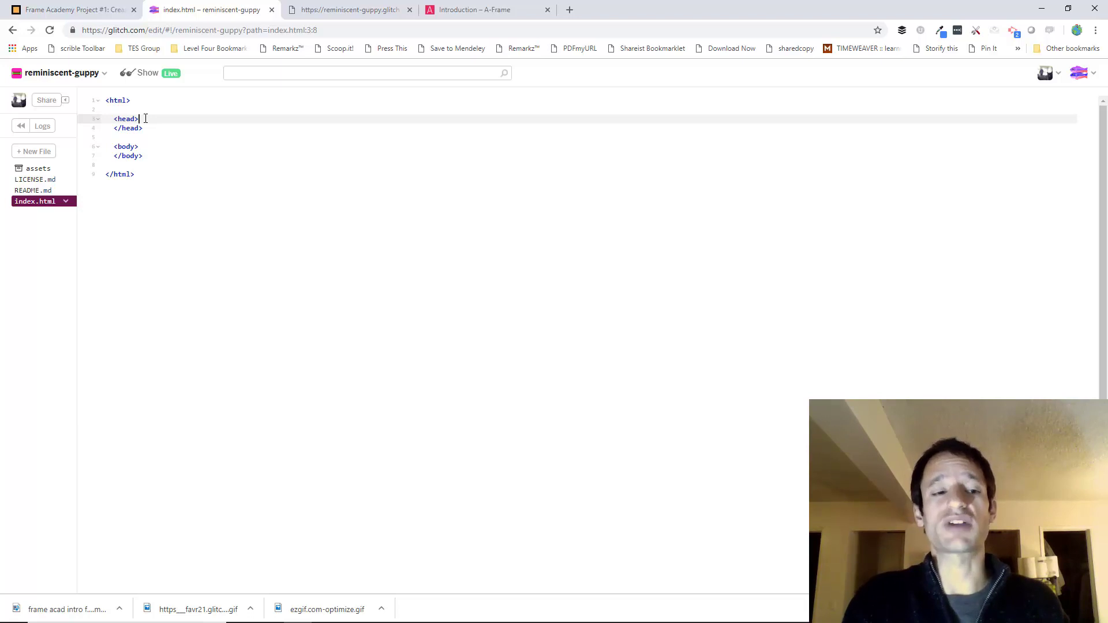
Add a new empty line inside the head for the script element
key("Return")
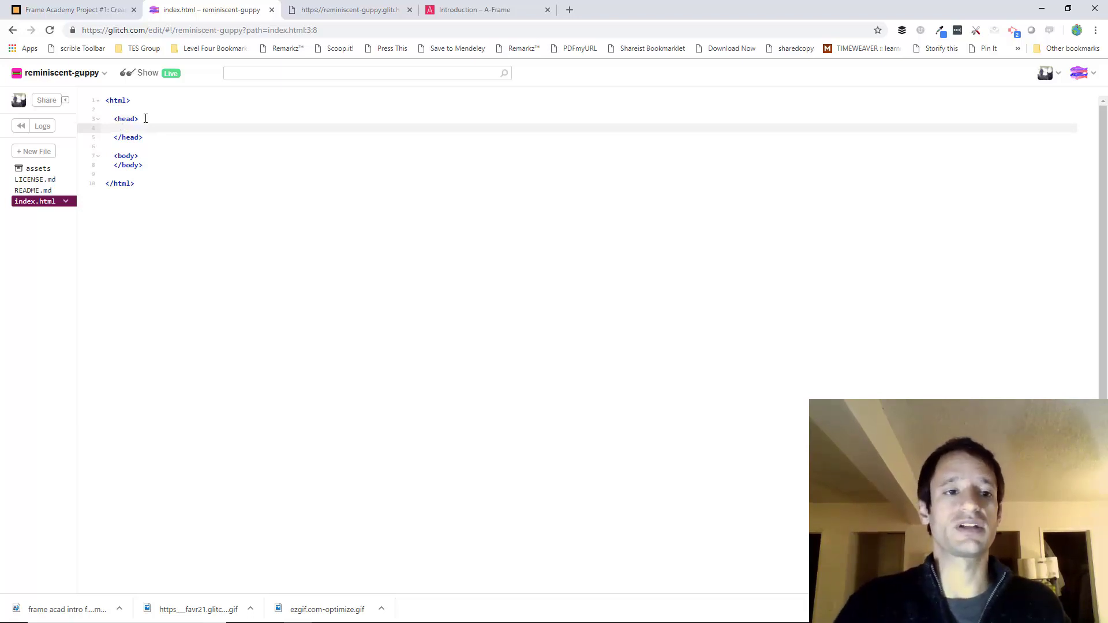
left_click(127, 119)
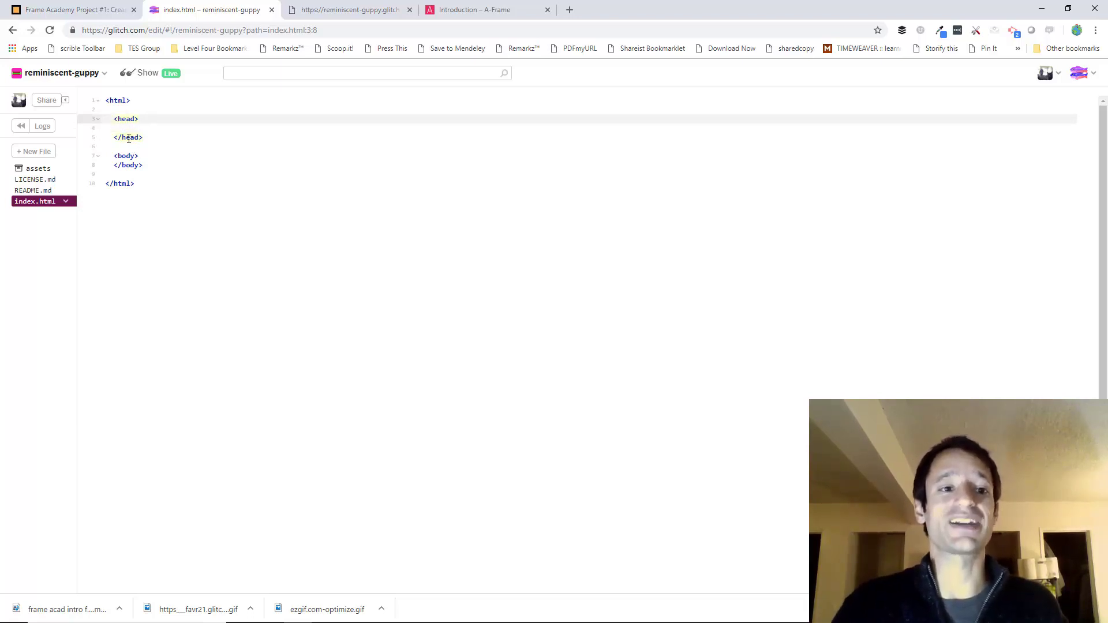
left_click(128, 138)
left_click(125, 119)
left_click(127, 127)
left_click(121, 119)
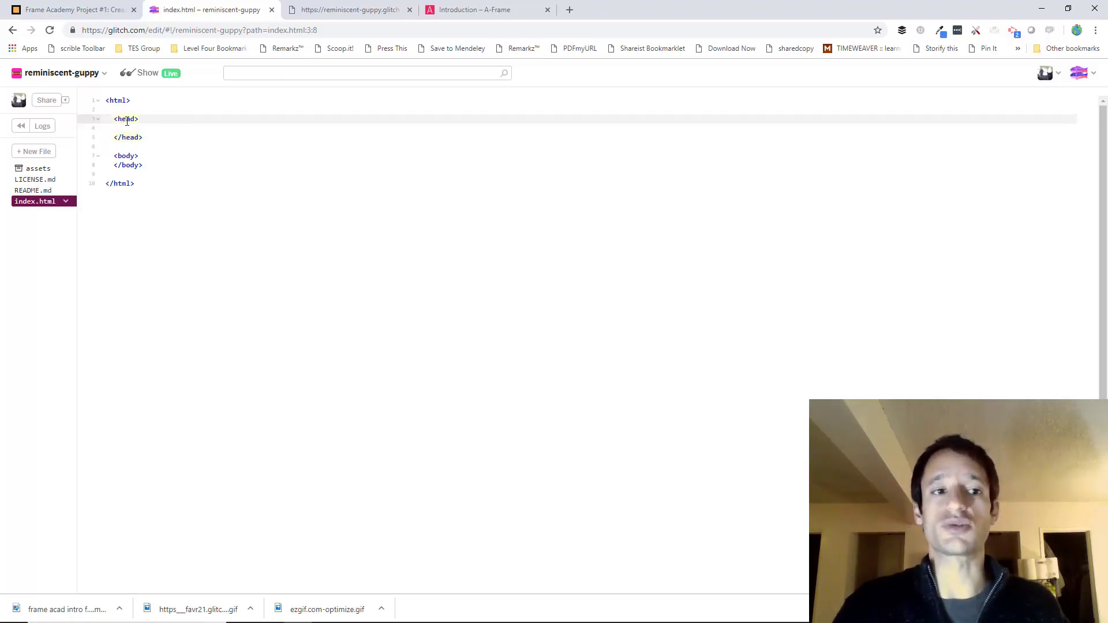
left_click(130, 138)
left_click(147, 127)
type("<script></script>")
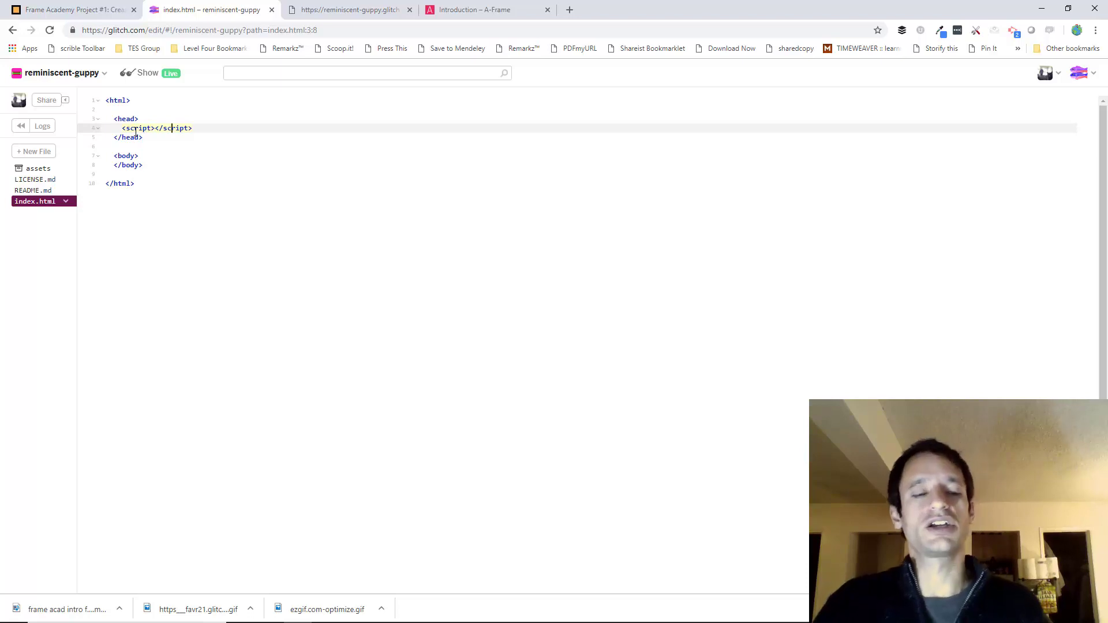
Select and check the new empty <script></script> element
left_click_drag(192, 129, 123, 127)
left_click(134, 128)
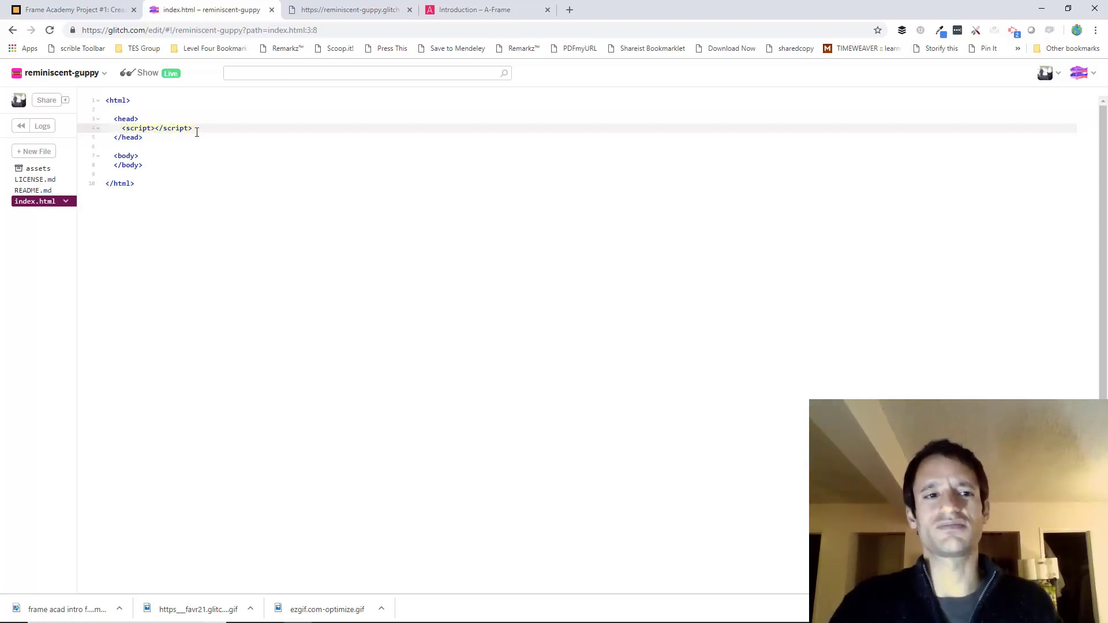
left_click_drag(192, 128, 129, 129)
left_click(128, 128)
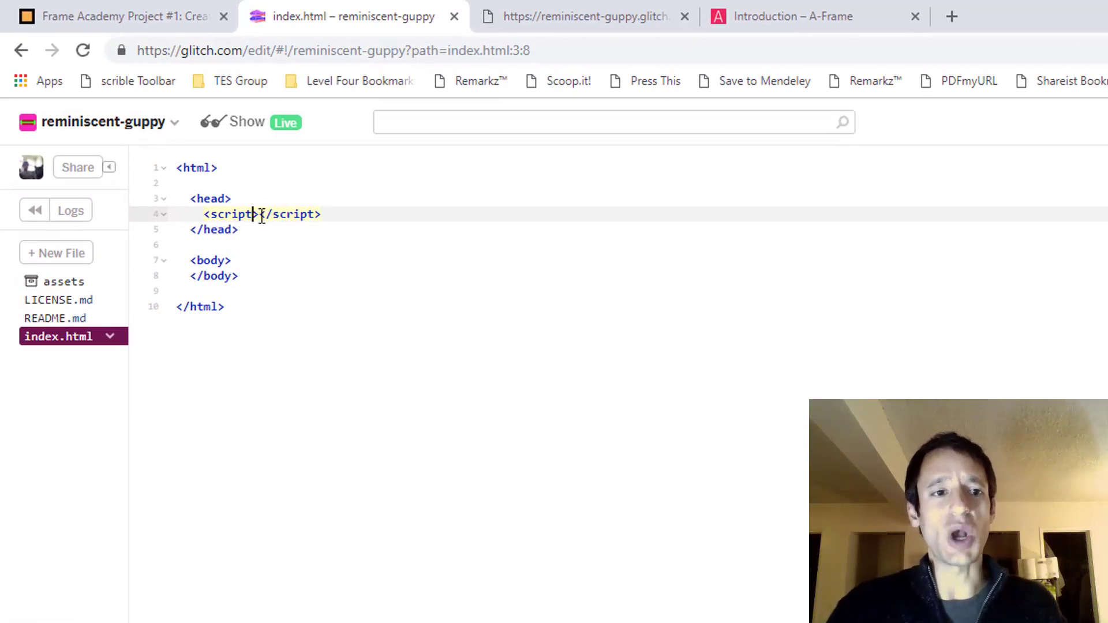
Replace the script line with a tag loading aframe.io/releases/0.8.2/aframe.min.js
left_click_drag(259, 215, 206, 214)
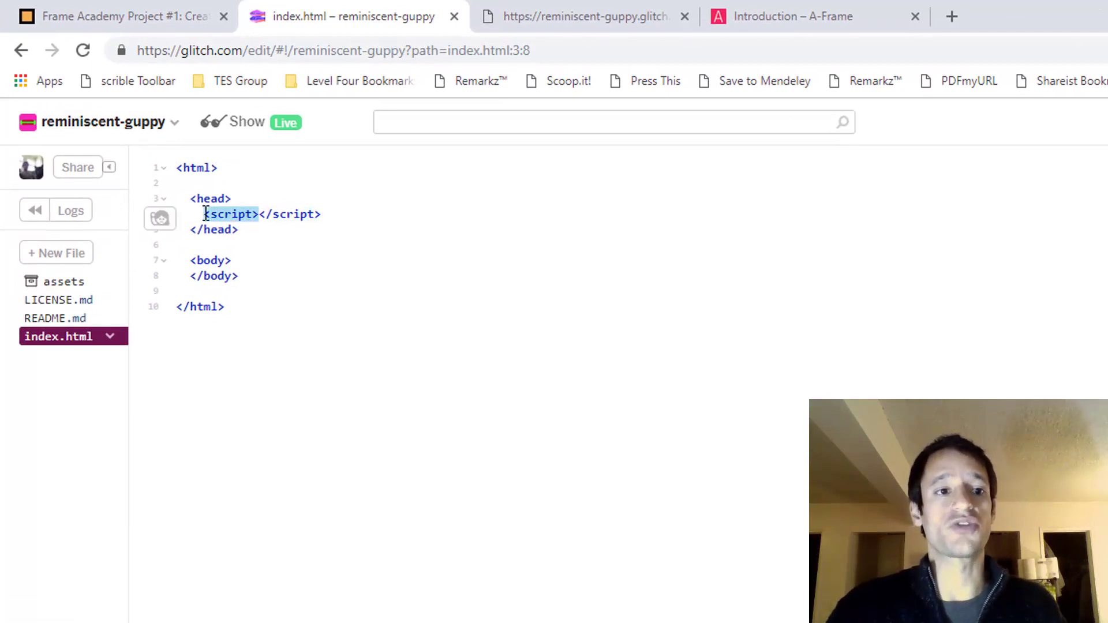
left_click(260, 214)
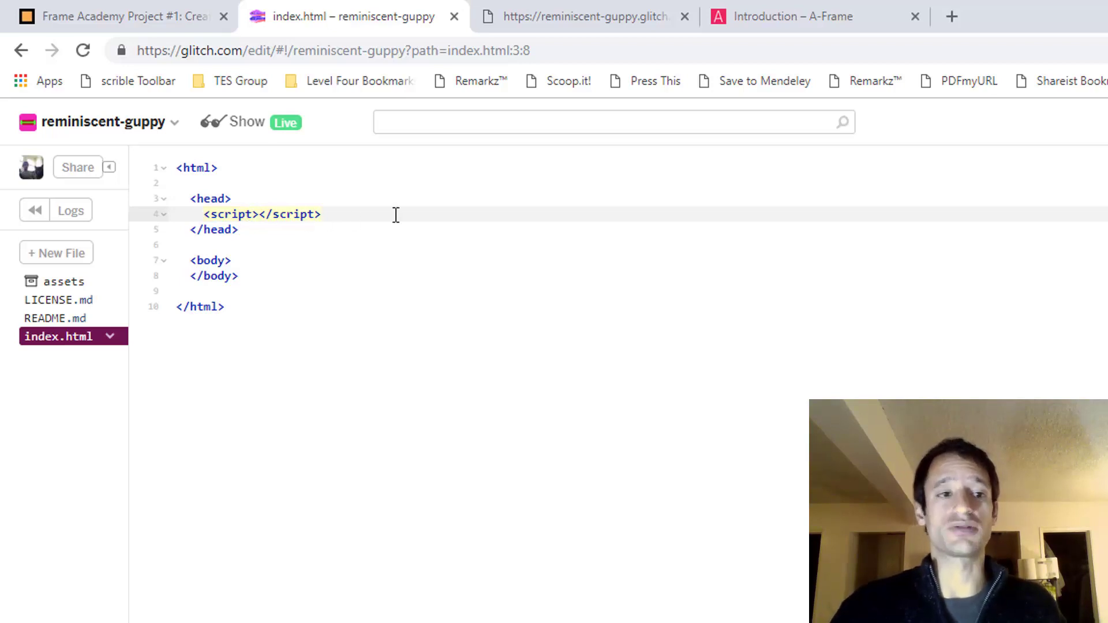
type("src")
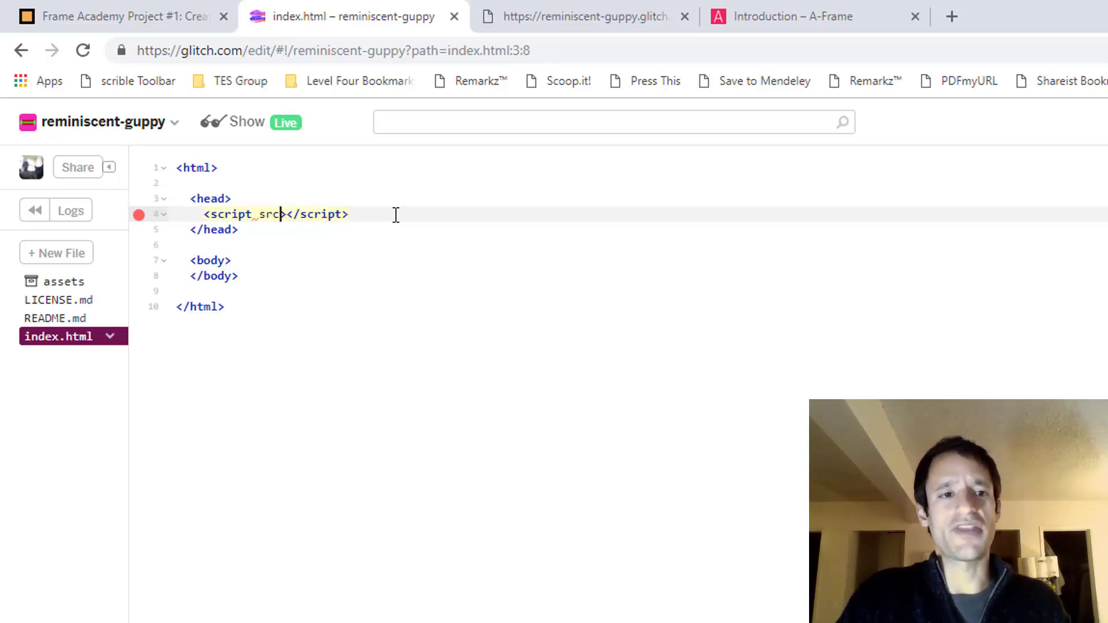
type("=\"")
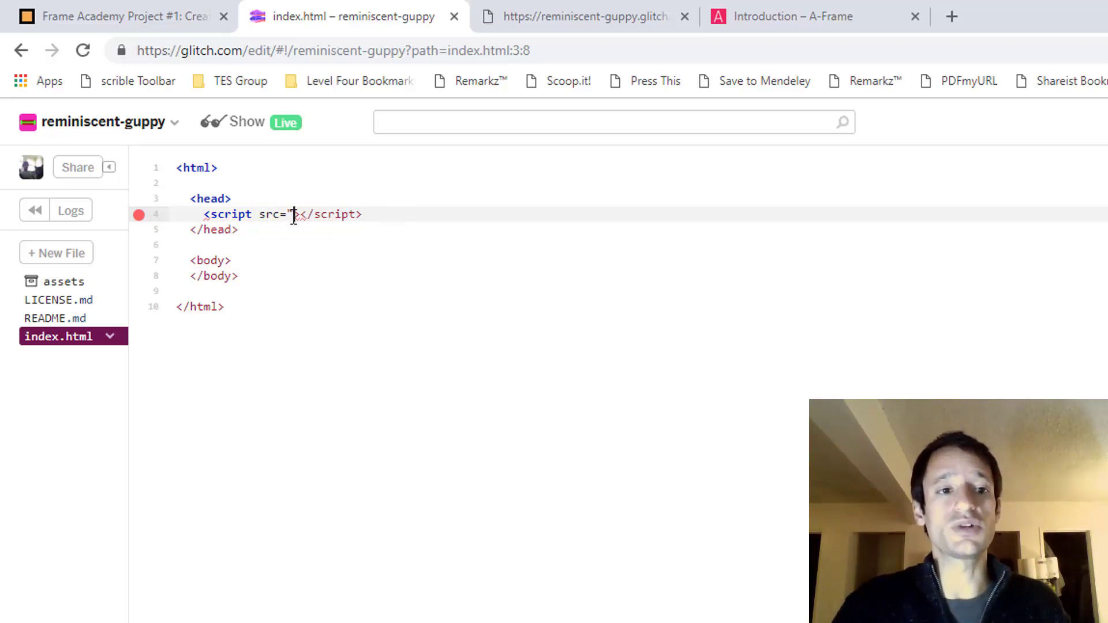
type("value")
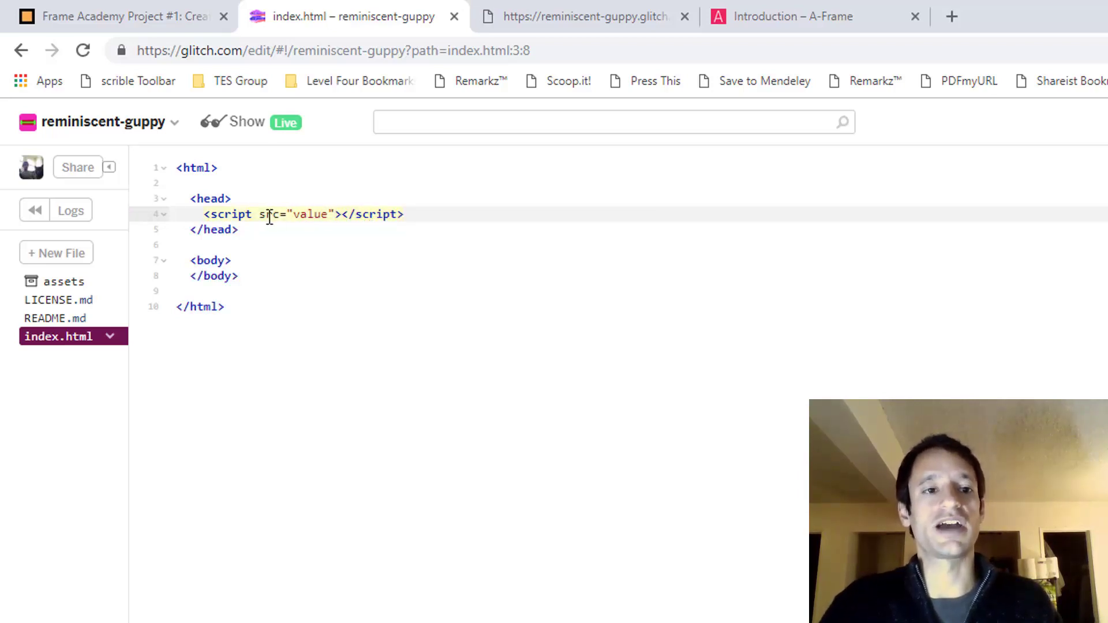
left_click(356, 214)
left_click_drag(425, 214, 205, 214)
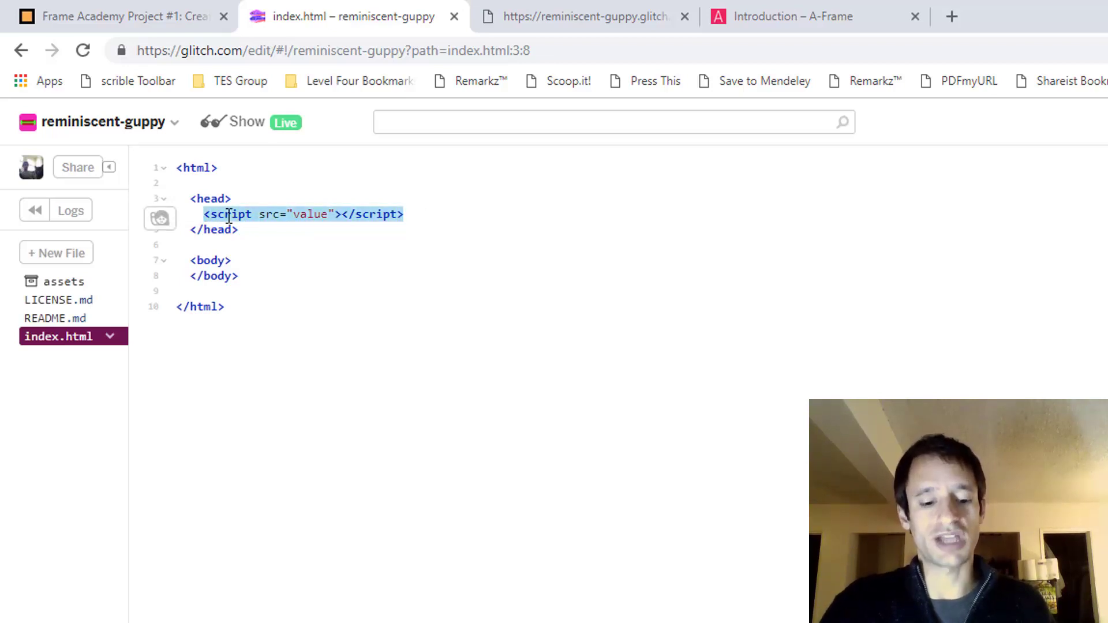
key("ctrl+v")
left_click(247, 214)
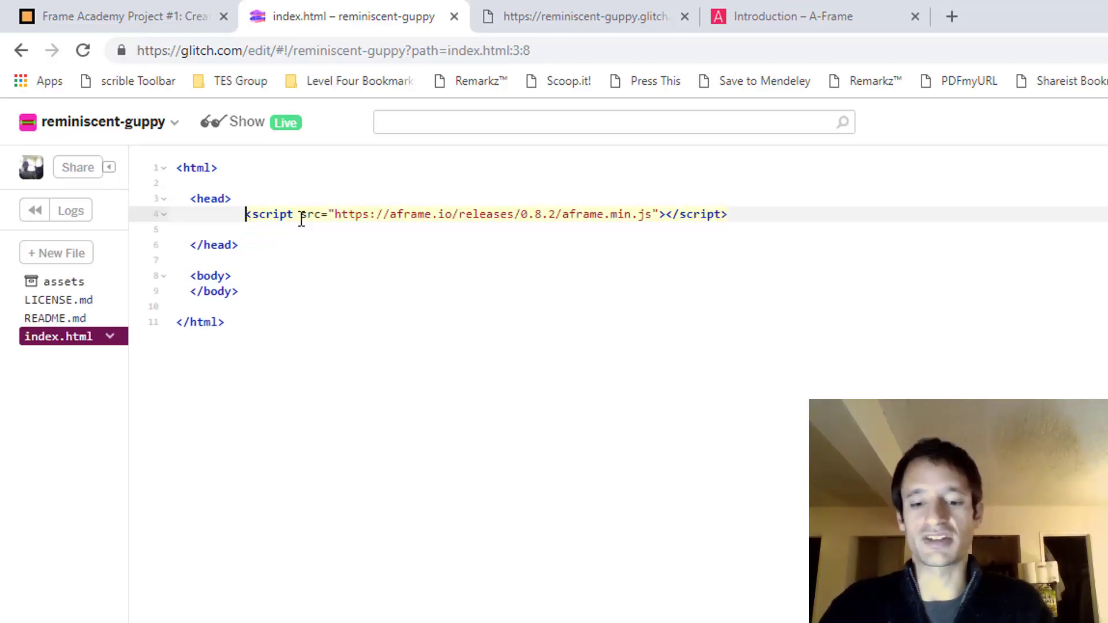
Remove the extra indentation and blank line before the A-Frame script tag
key("BackSpace")
key("BackSpace")
key("BackSpace")
key("BackSpace")
key("BackSpace")
left_click(216, 230)
key("BackSpace")
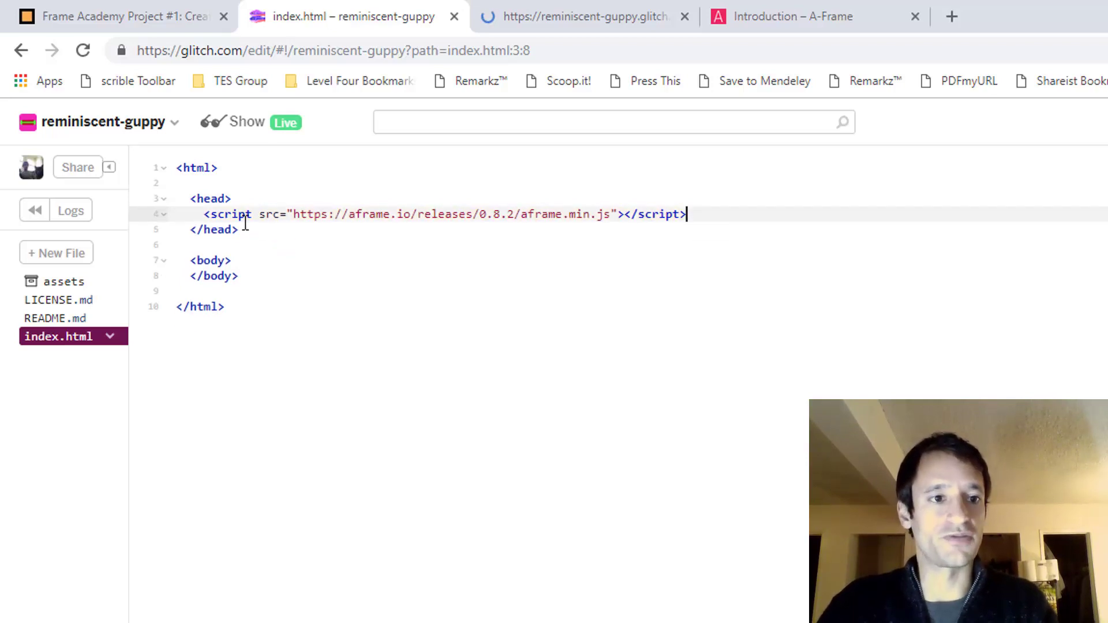
left_click(205, 215)
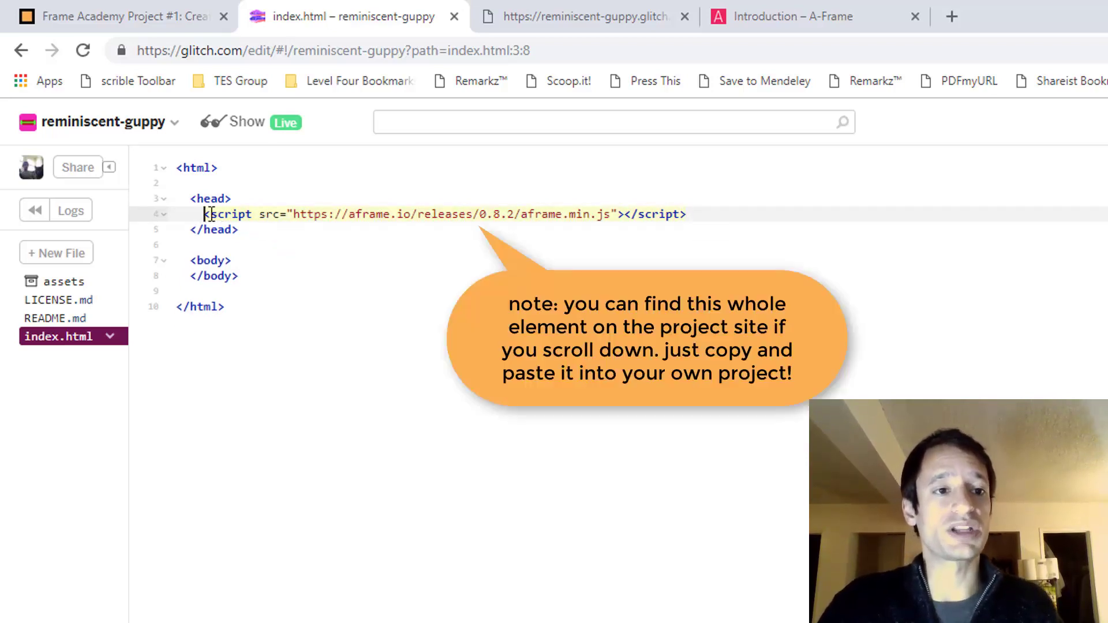
left_click_drag(202, 214, 390, 214)
left_click(391, 214)
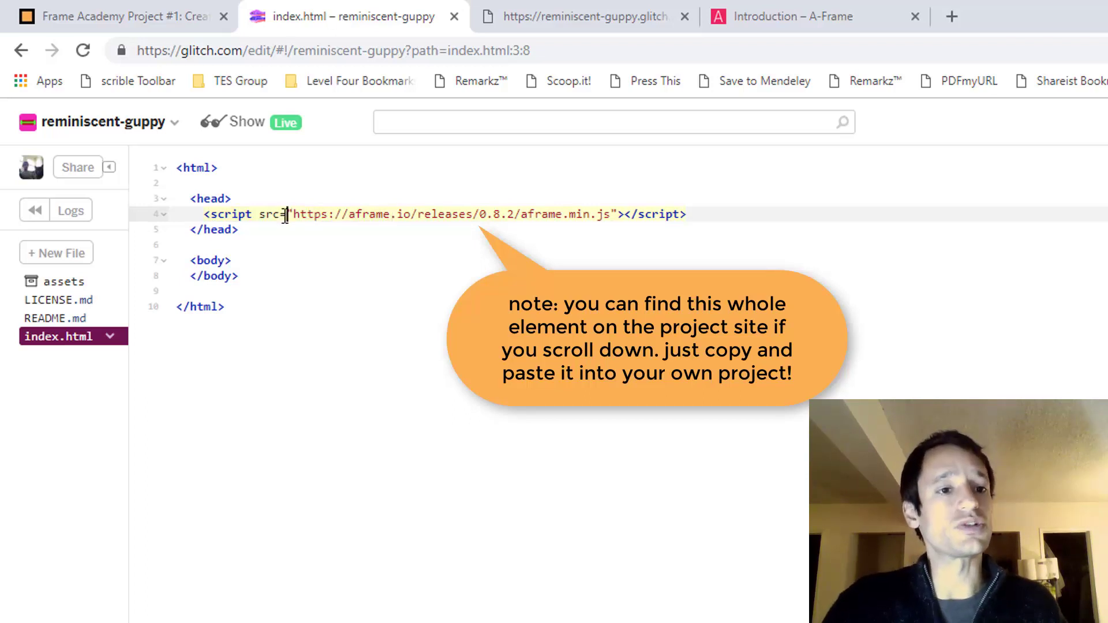
left_click(291, 214)
left_click(611, 214)
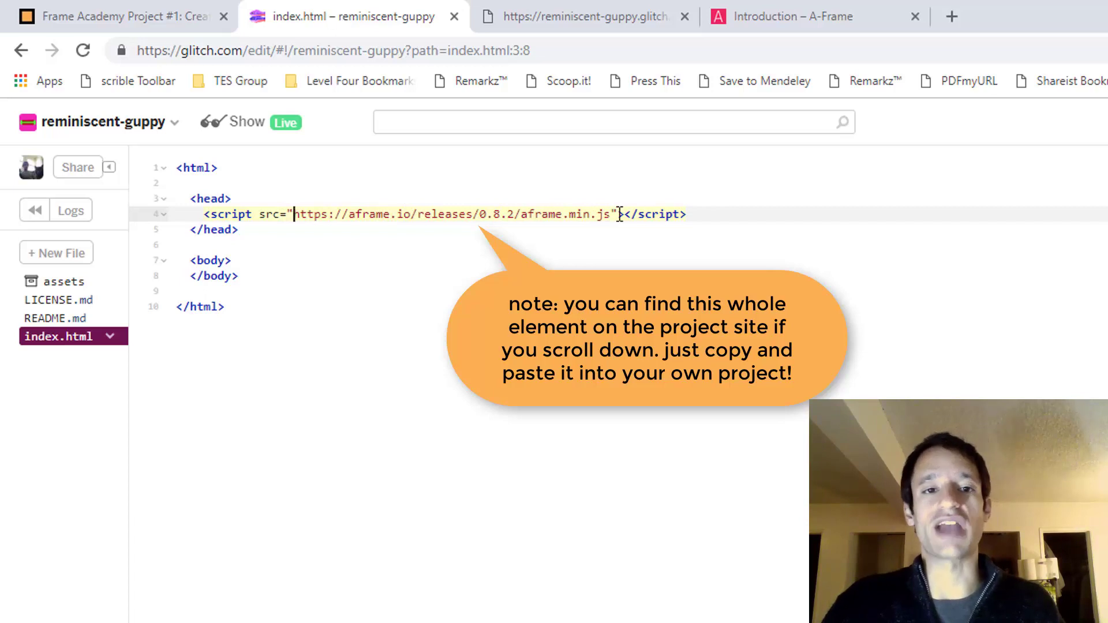
Review the src attribute, library URL and 0.8.2 version, and check the A-Frame docs
double_click(268, 214)
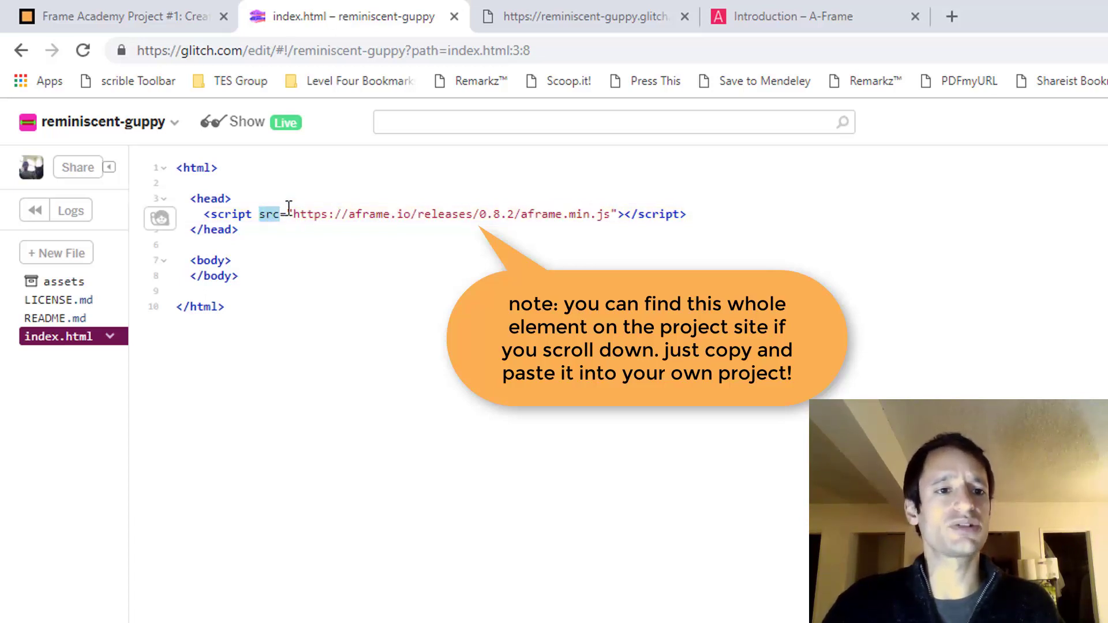
left_click(289, 214)
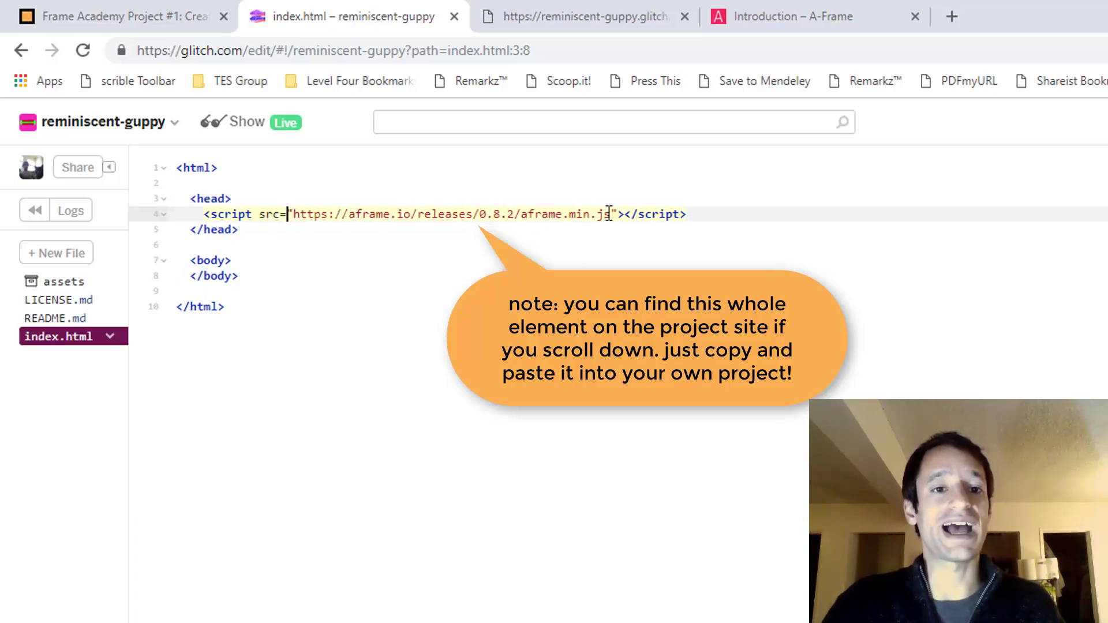
left_click_drag(556, 214, 294, 216)
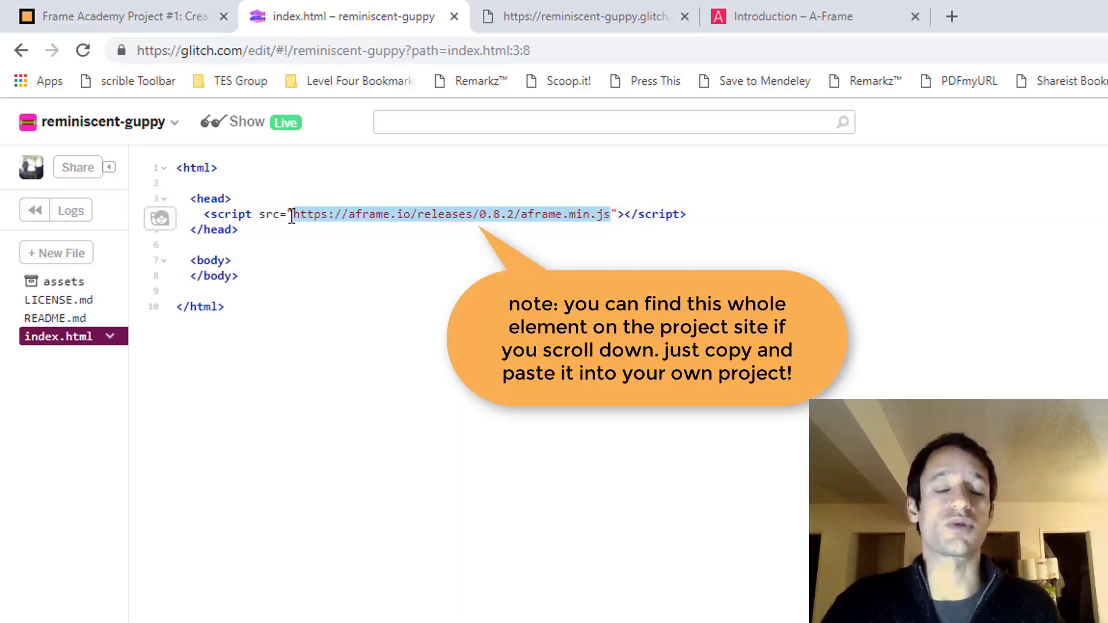
left_click(307, 214)
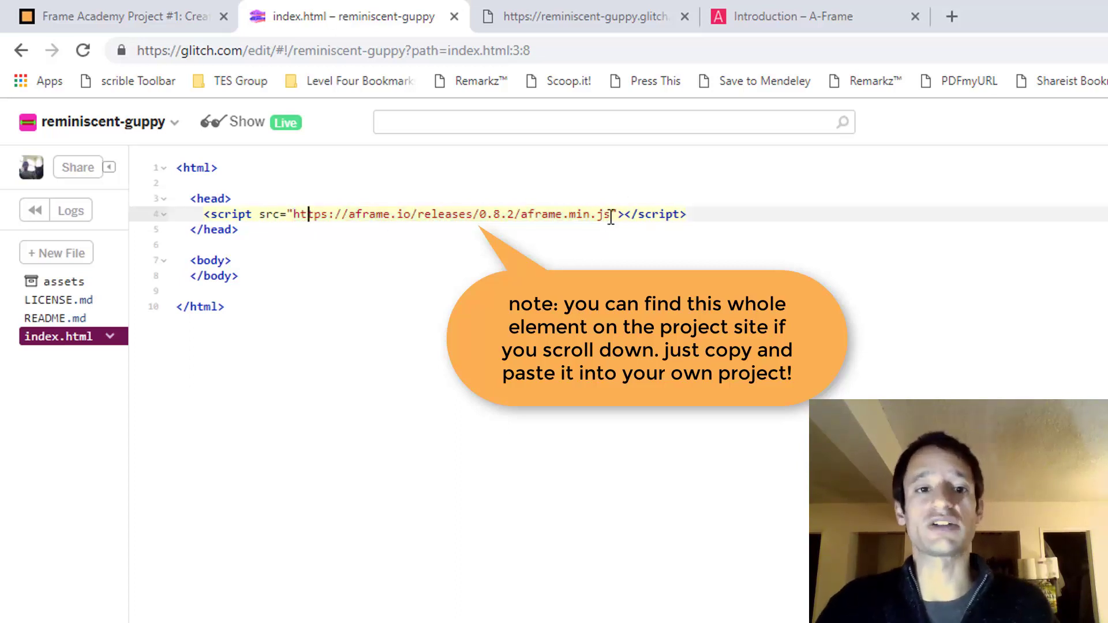
left_click_drag(611, 214, 291, 214)
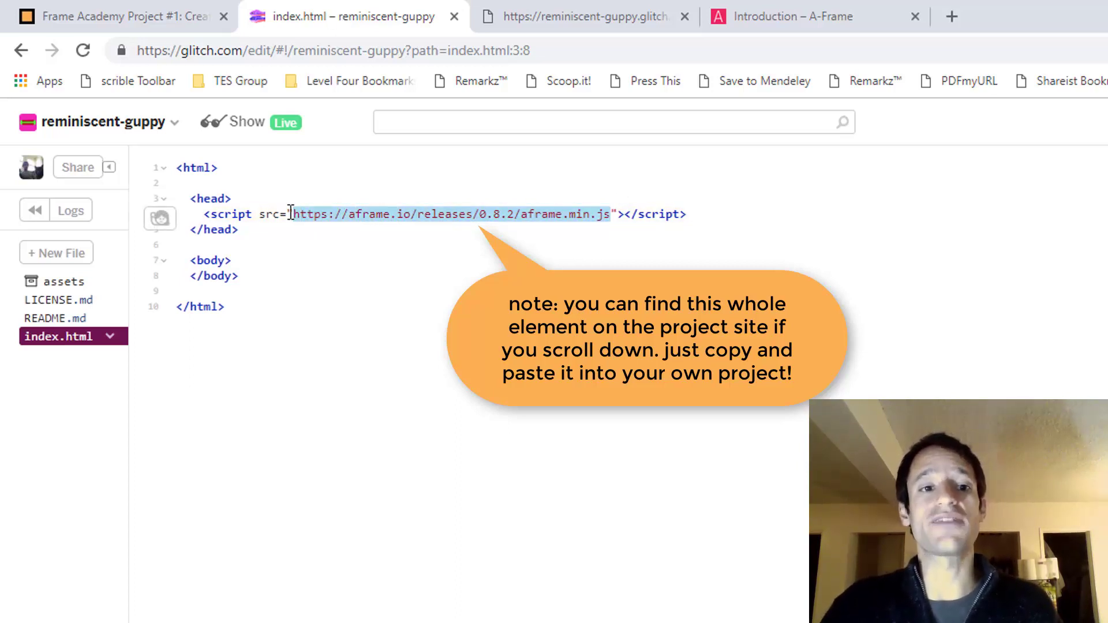
left_click(502, 214)
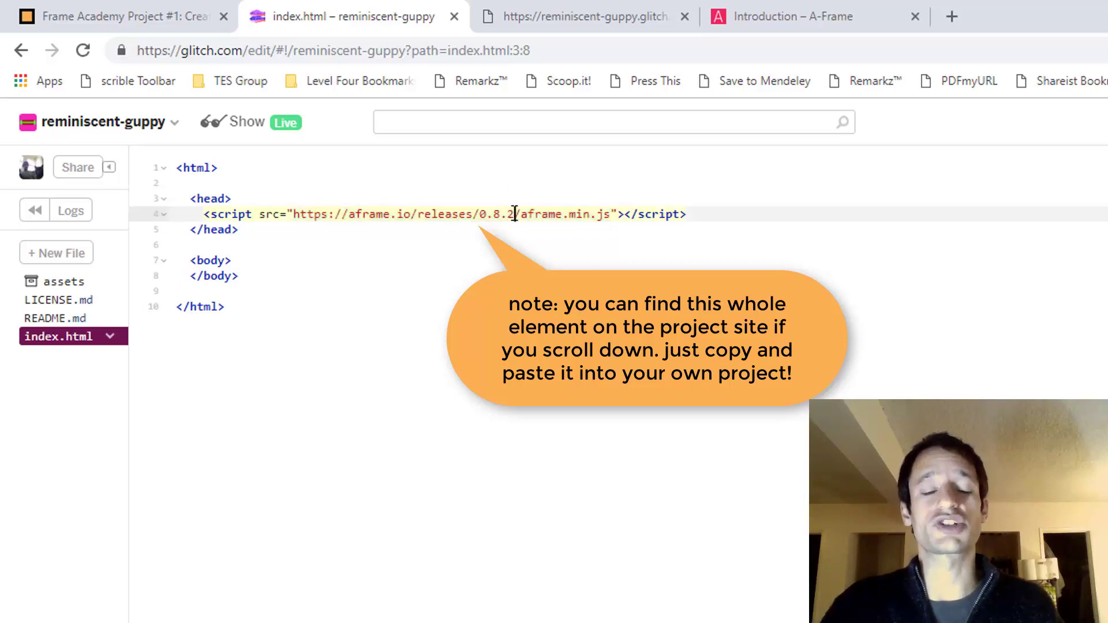
left_click_drag(514, 213, 473, 214)
left_click(492, 214)
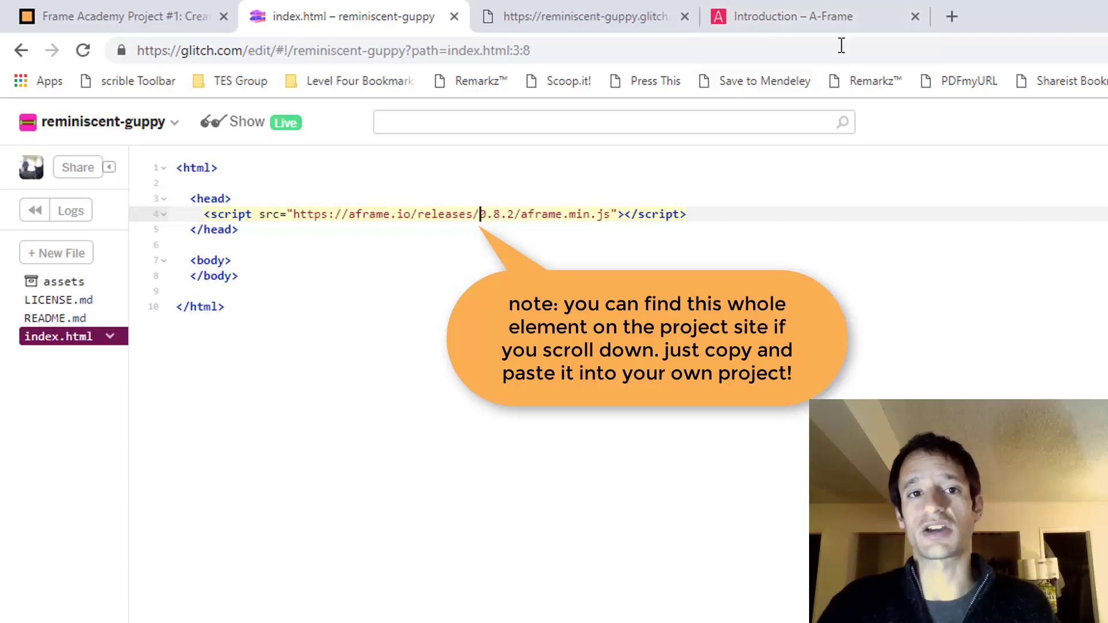
left_click(844, 23)
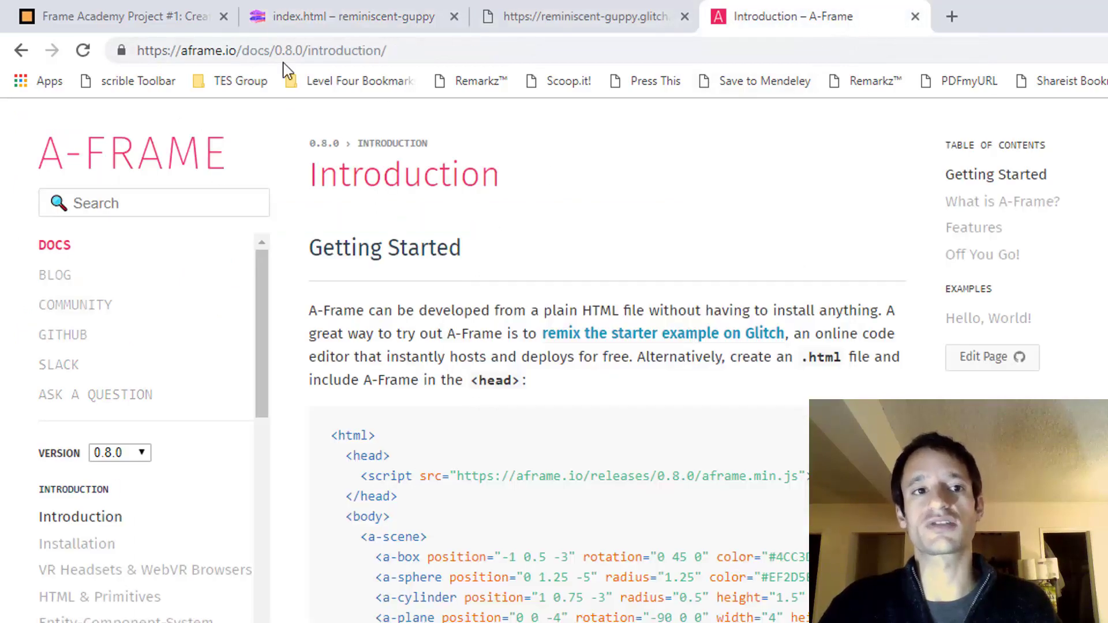
left_click(307, 18)
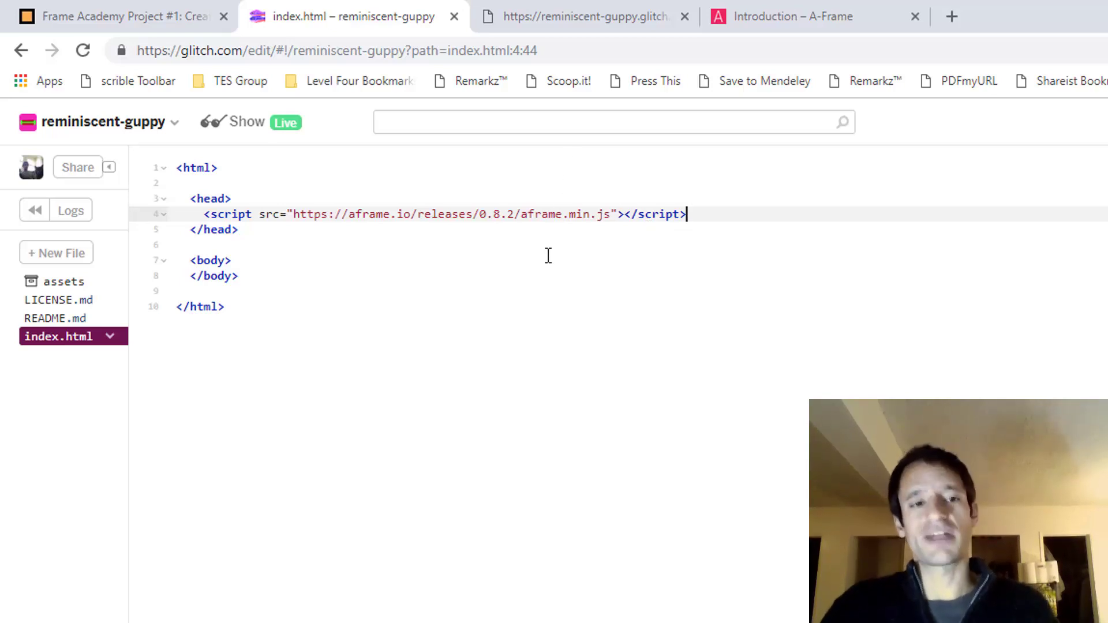
Glance at the live page, then place the caret after the body tag on line 7
left_click(529, 274)
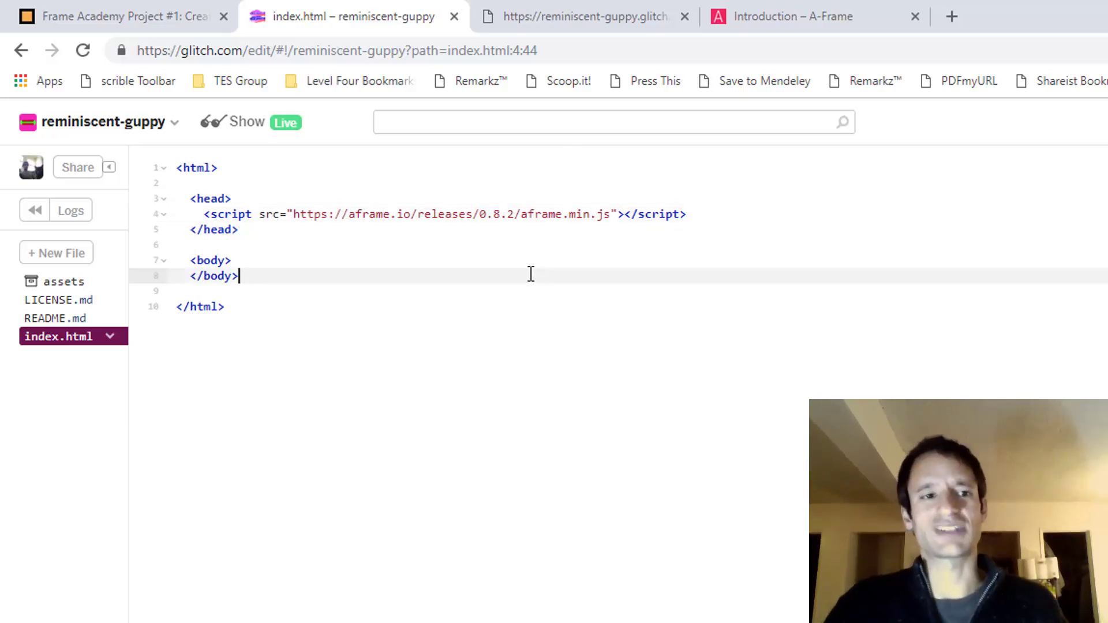
left_click(547, 24)
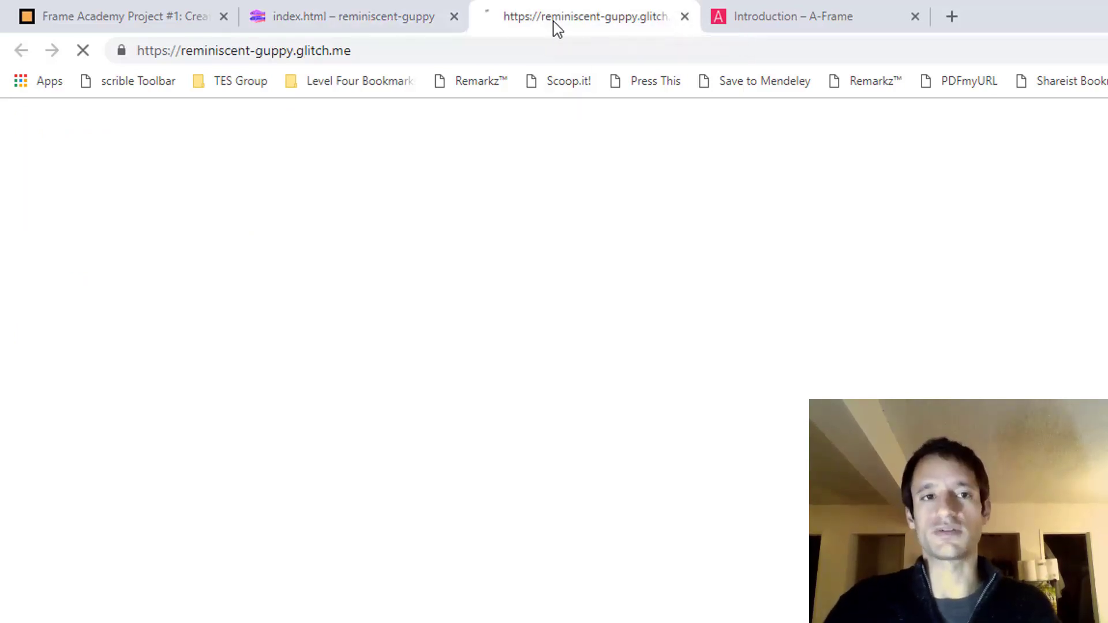
left_click(335, 25)
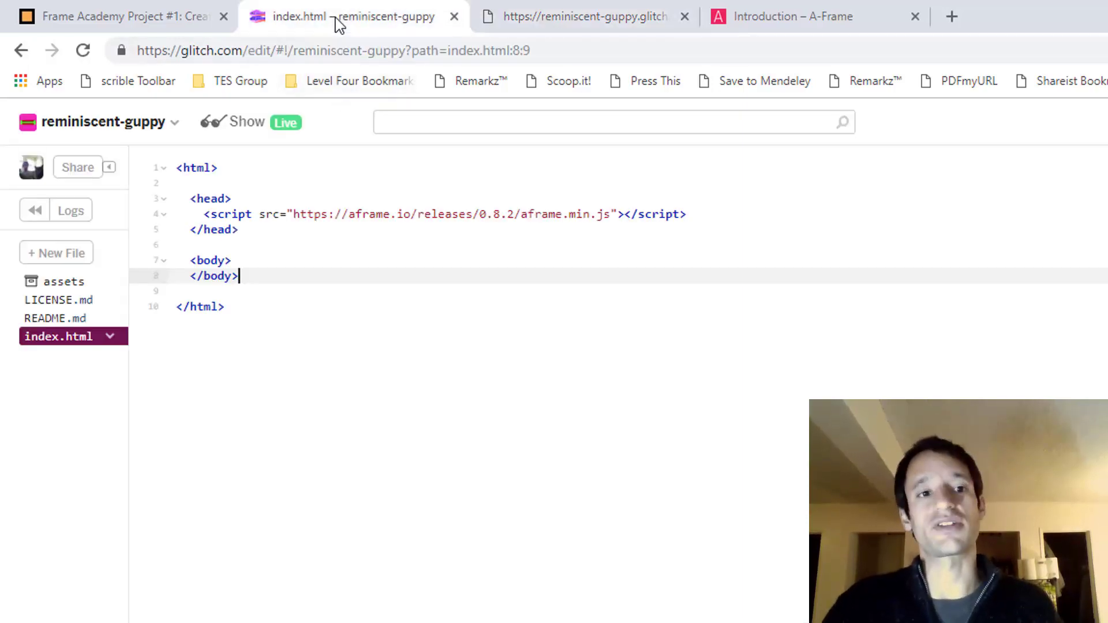
left_click(380, 214)
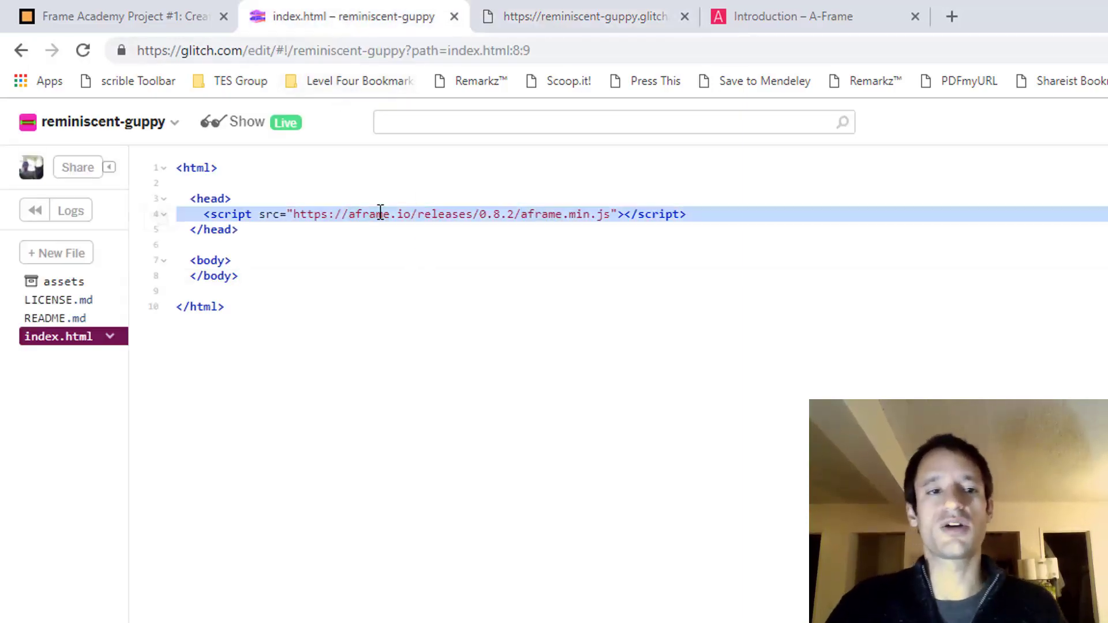
left_click(232, 260)
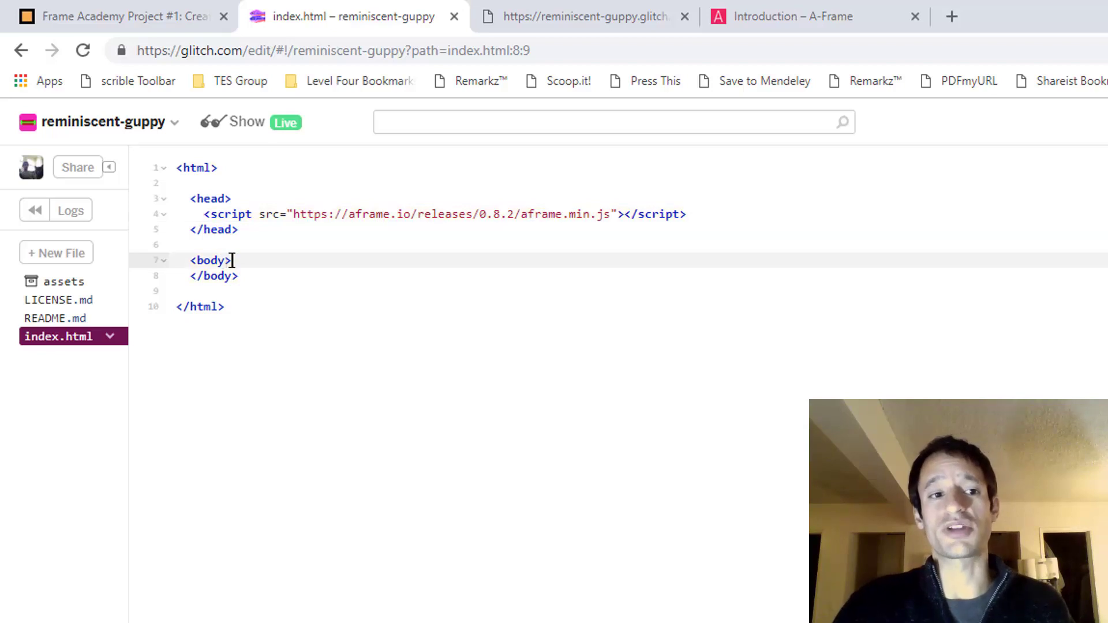
left_click(215, 277)
left_click(211, 260)
left_click(210, 259)
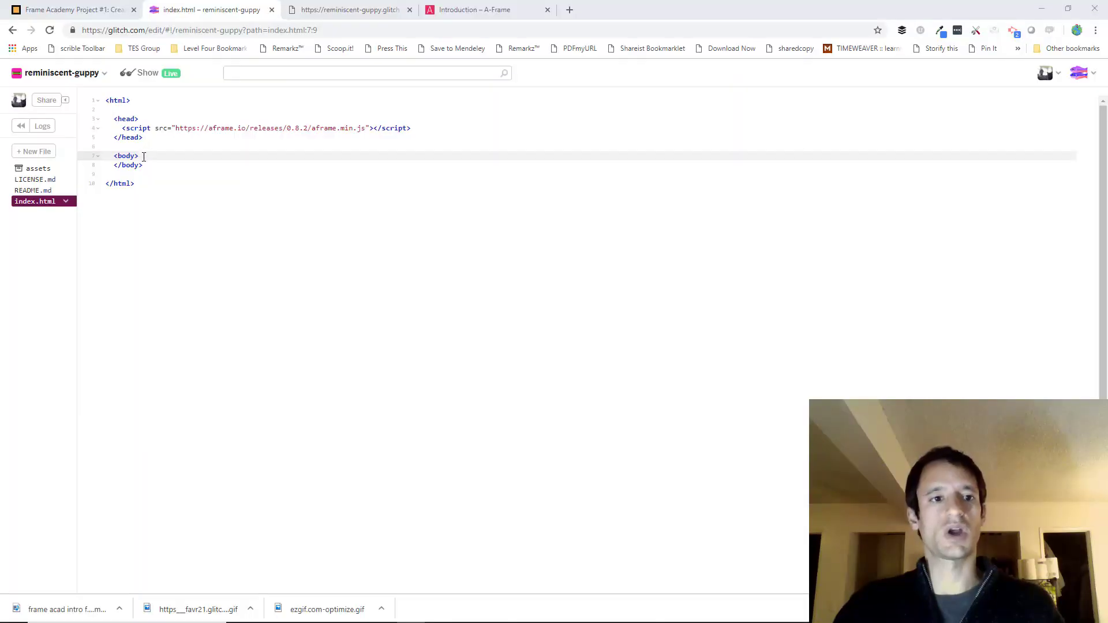
left_click(144, 155)
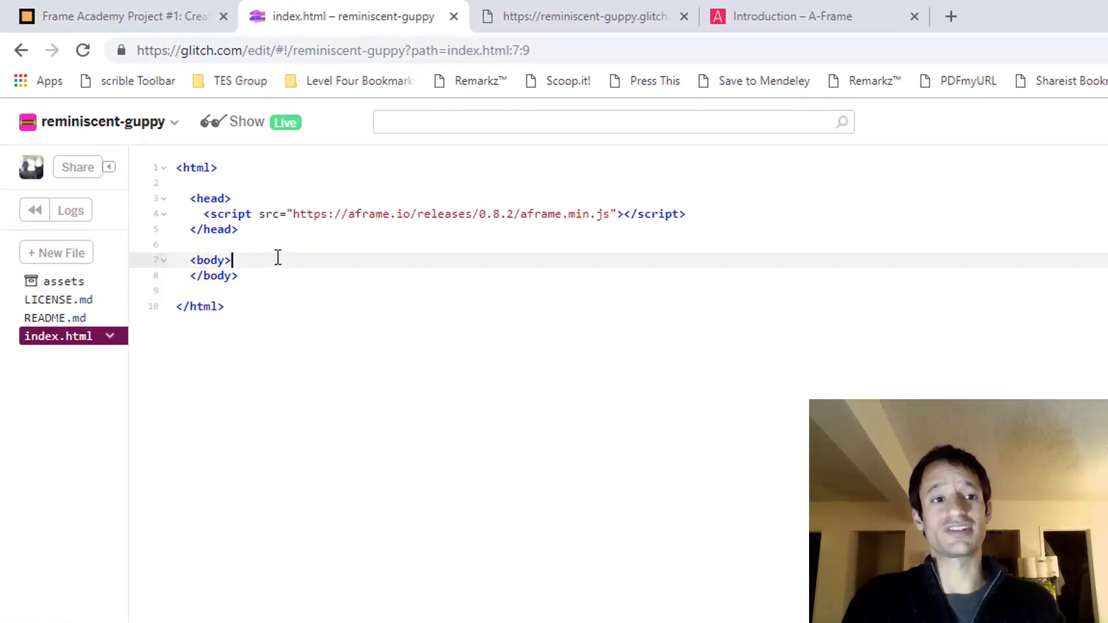
Add an empty a-scene element on a new body line and check the A-Frame docs
key("Return")
type("a")
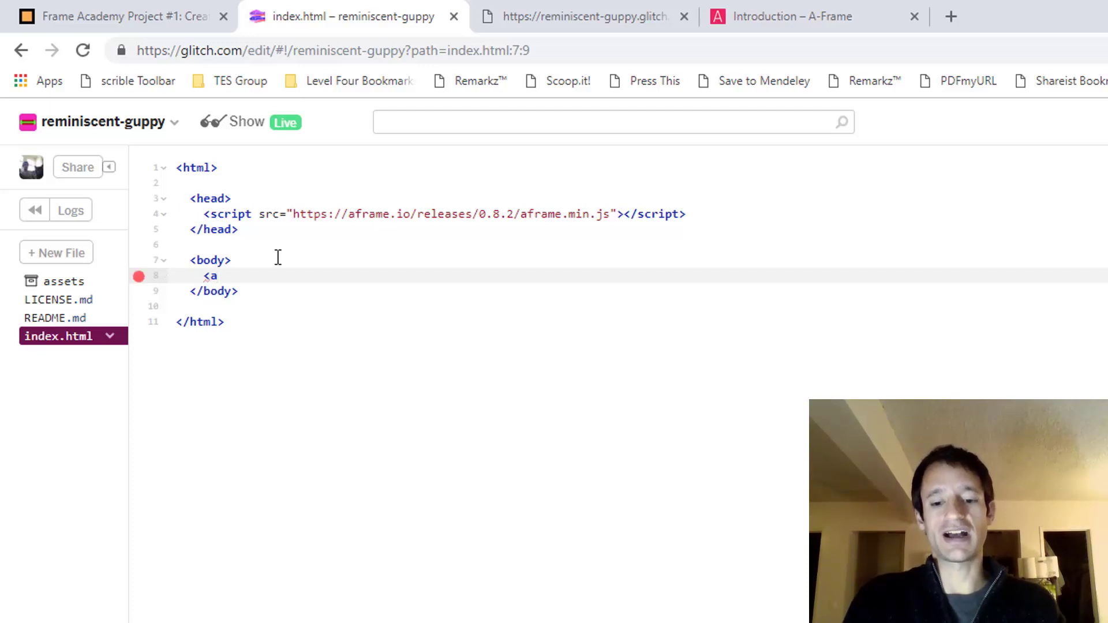
type("-scene></a-scene>")
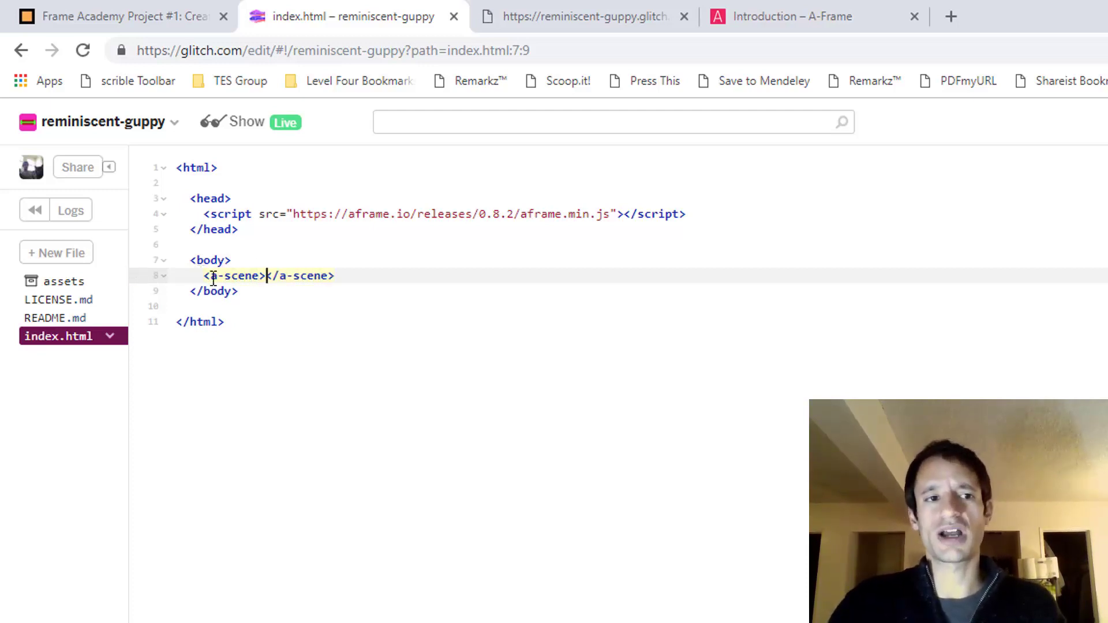
left_click(225, 275)
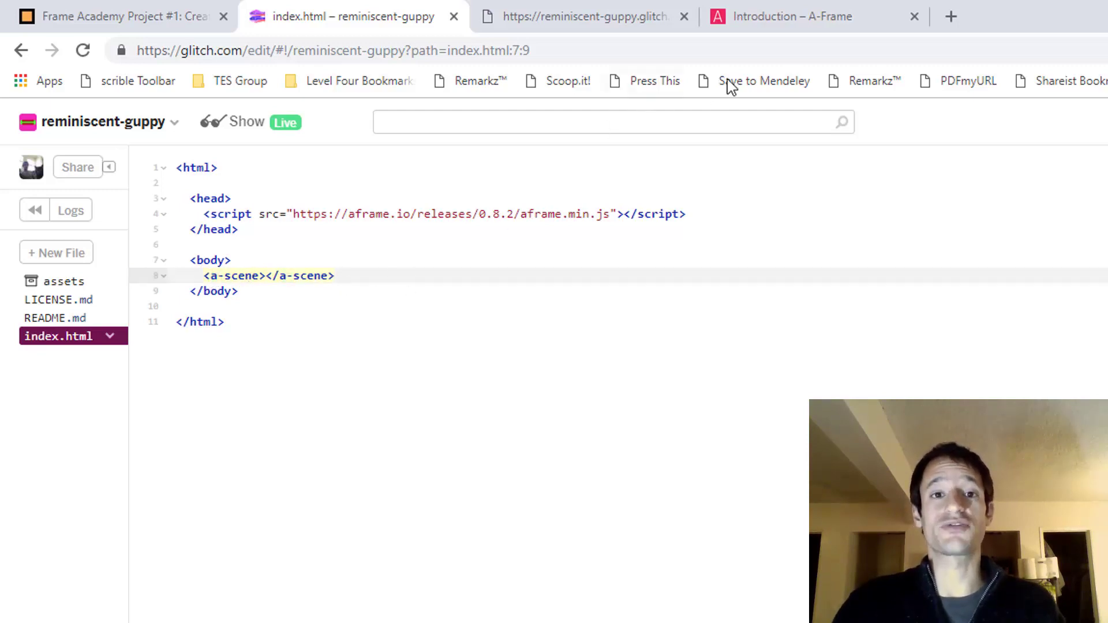
left_click(816, 21)
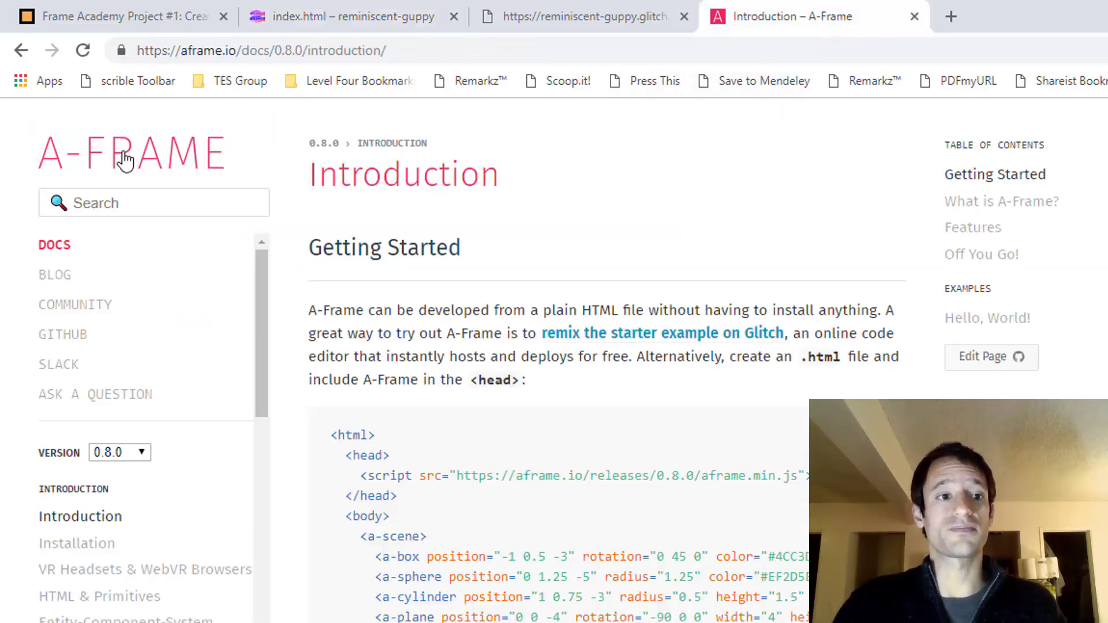
left_click(124, 158)
left_click(394, 22)
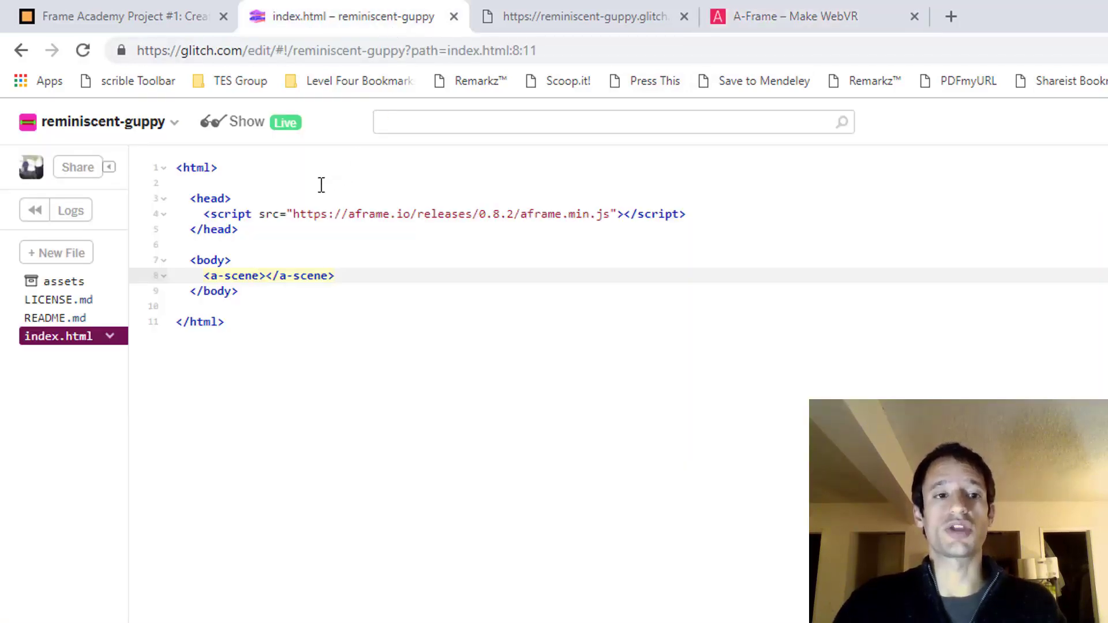
Highlight the A-Frame script line to explain it, then check the live page
triple_click(280, 213)
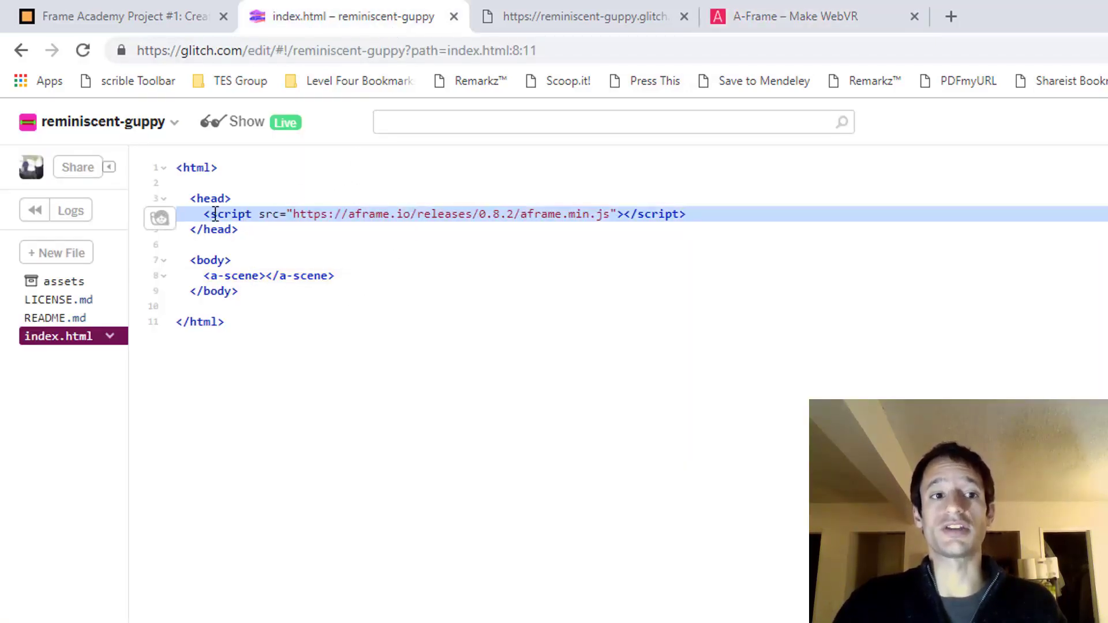
left_click(236, 276)
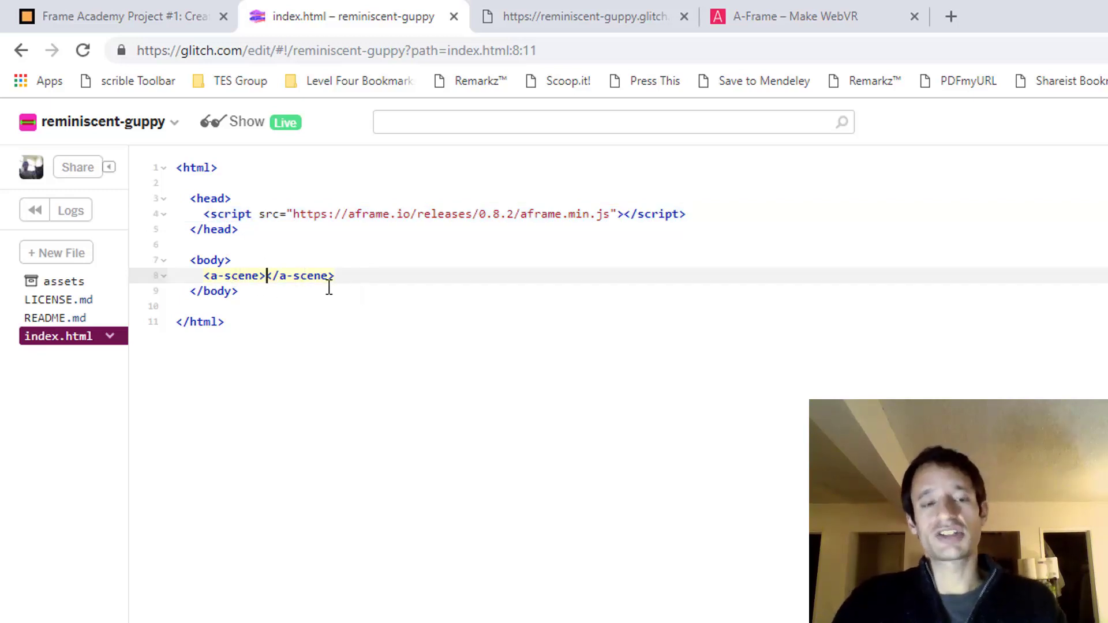
left_click(523, 12)
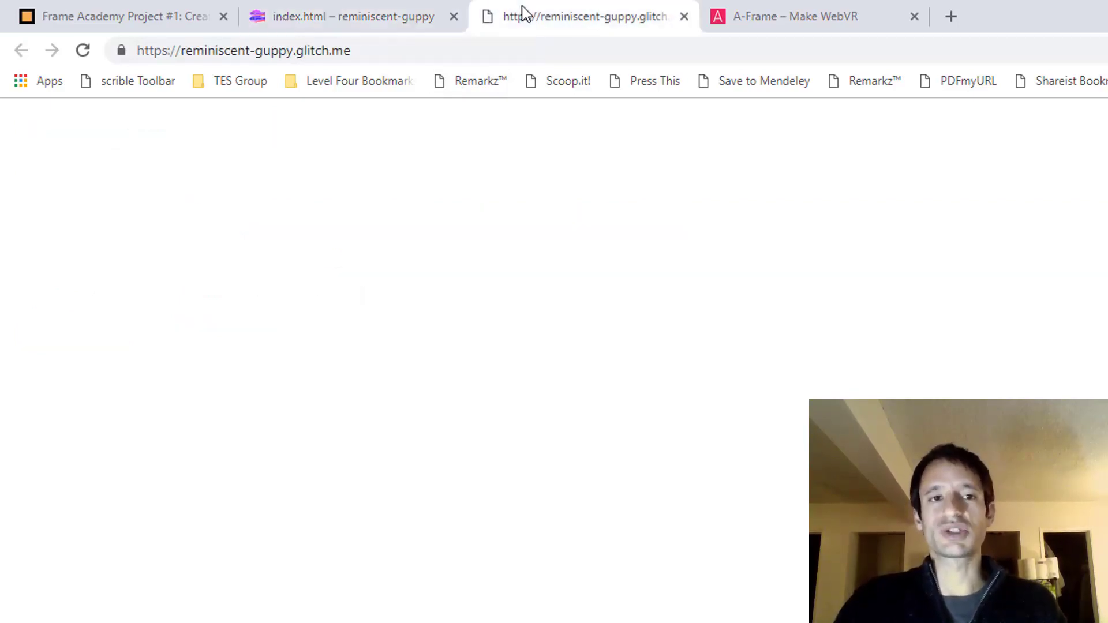
left_click(342, 25)
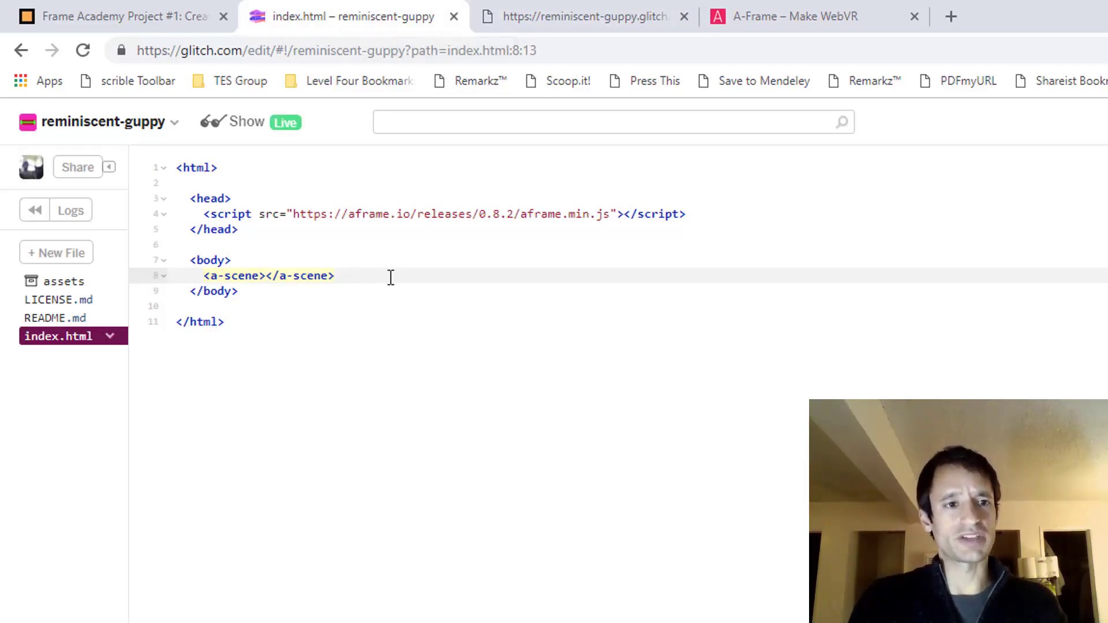
Split the scene tags onto separate lines and indent the a-box tag inside the scene
key("Return")
key("Return")
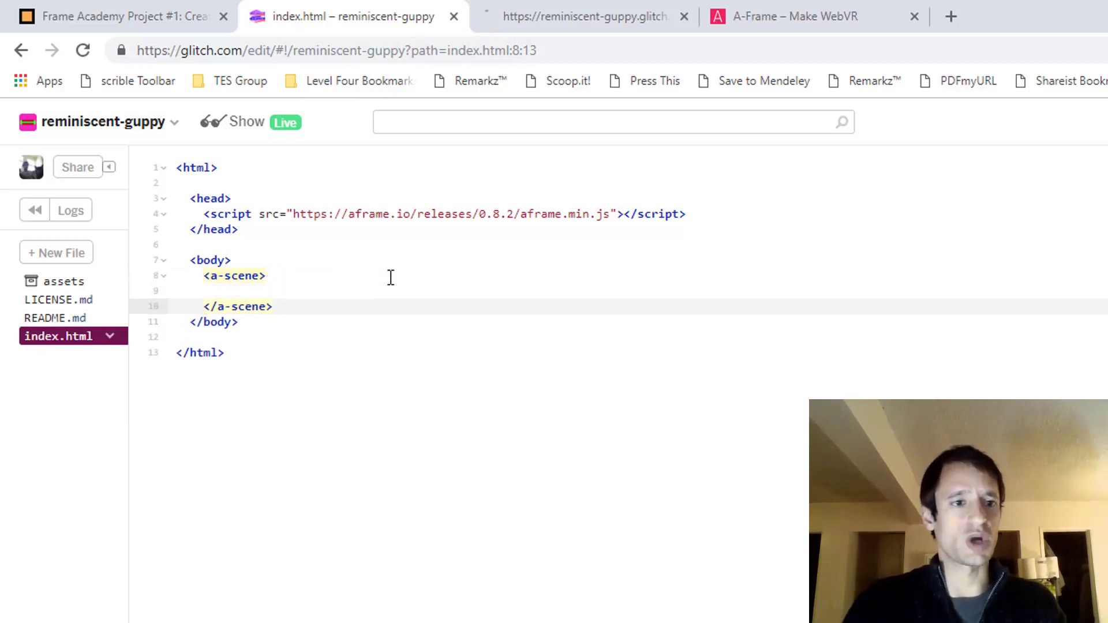
left_click(219, 289)
type("<a-")
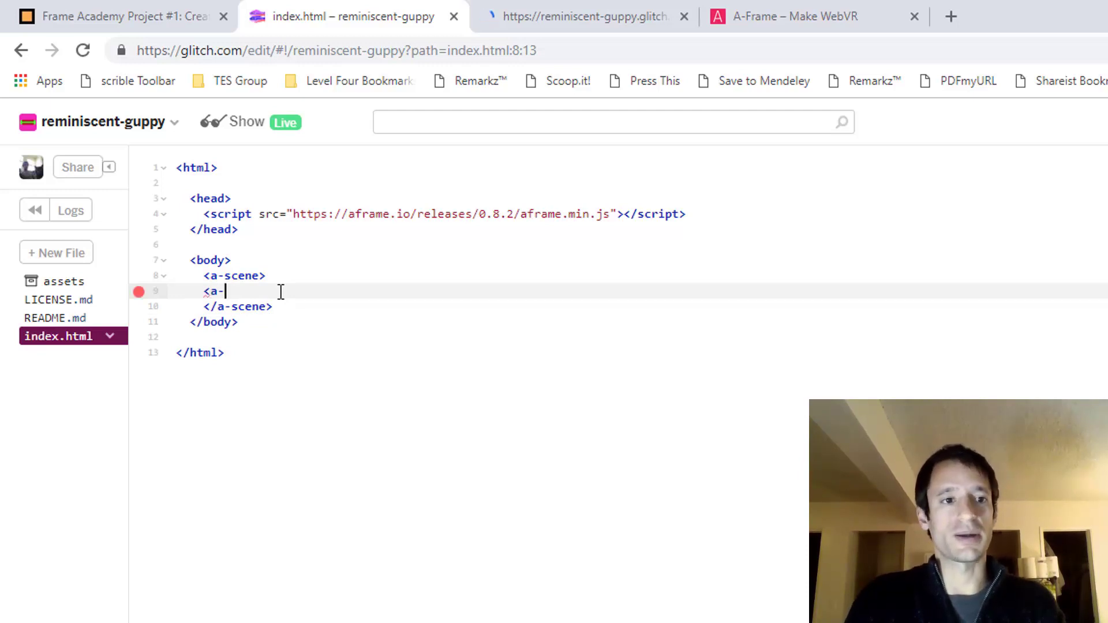
type("box></a-box>")
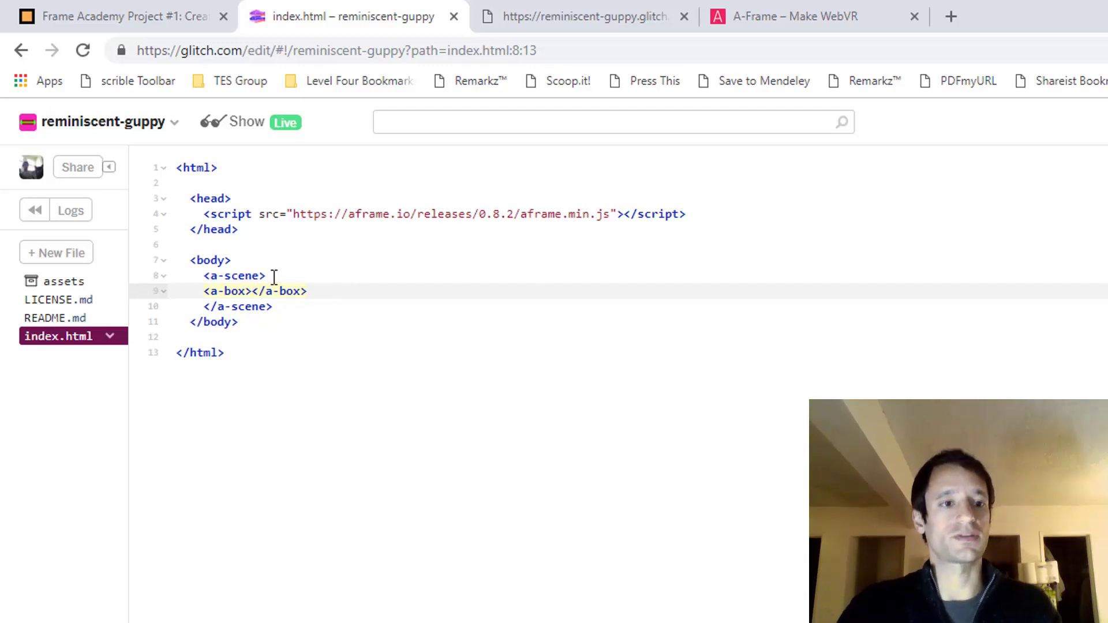
key("Left")
key("Left")
key("Left")
key("Left")
key("Left")
key("Left")
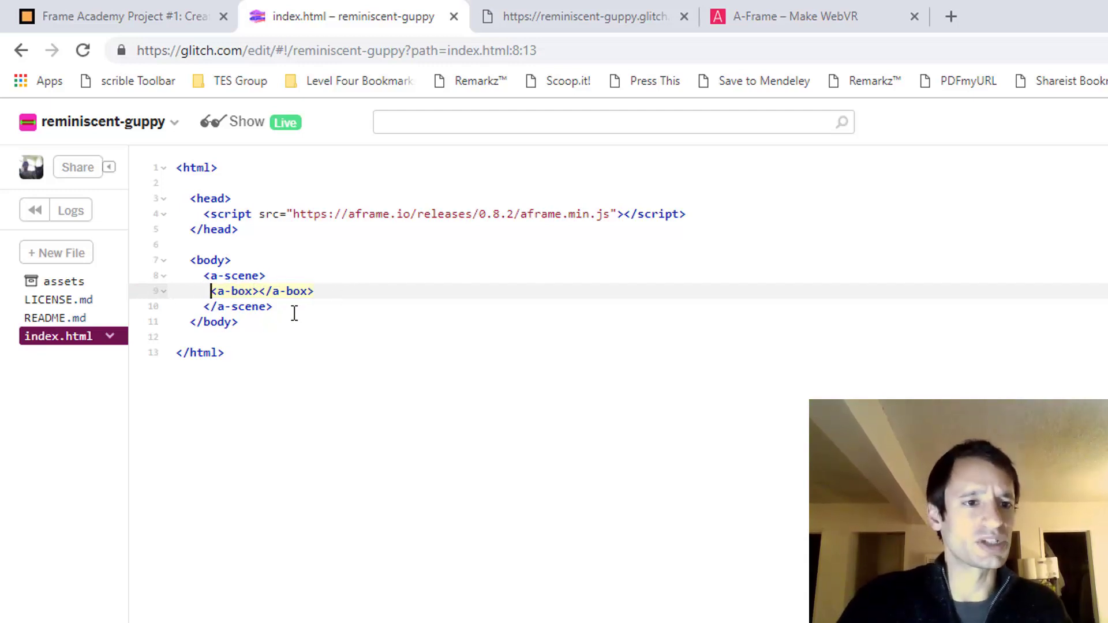
key("Right")
key("Right")
key("Right")
left_click(251, 308)
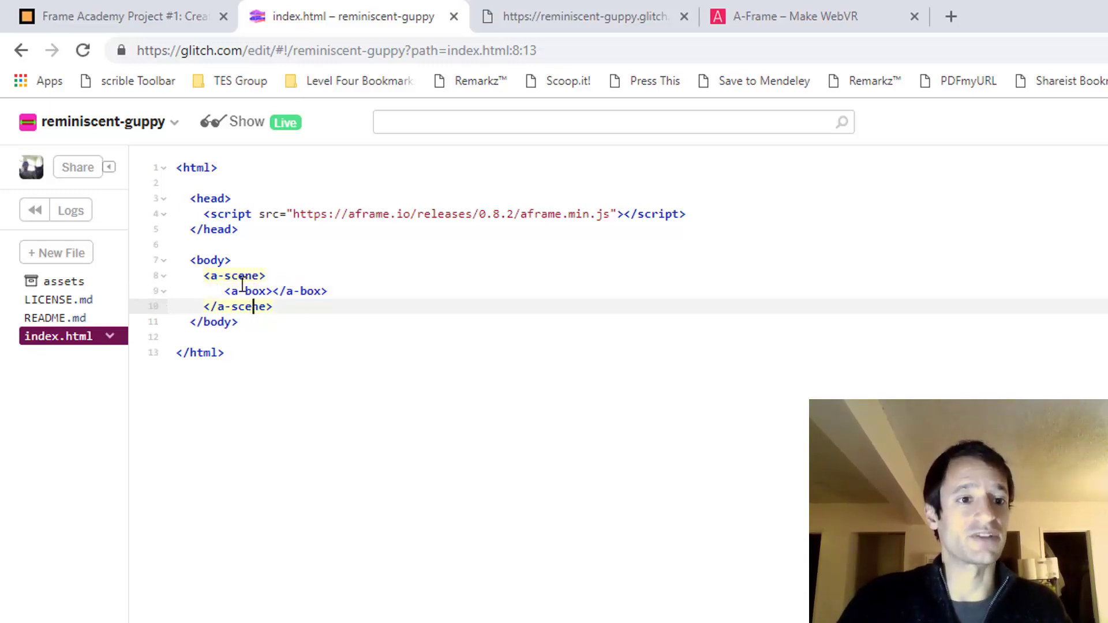
left_click(239, 276)
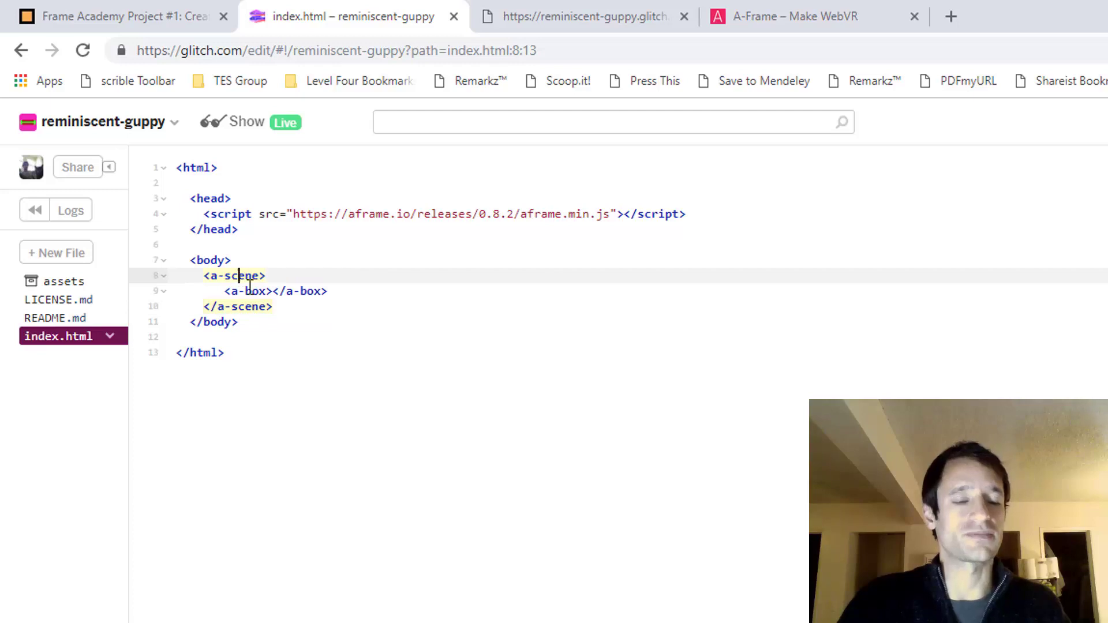
Compare the live page with the index.html code several times
left_click(550, 6)
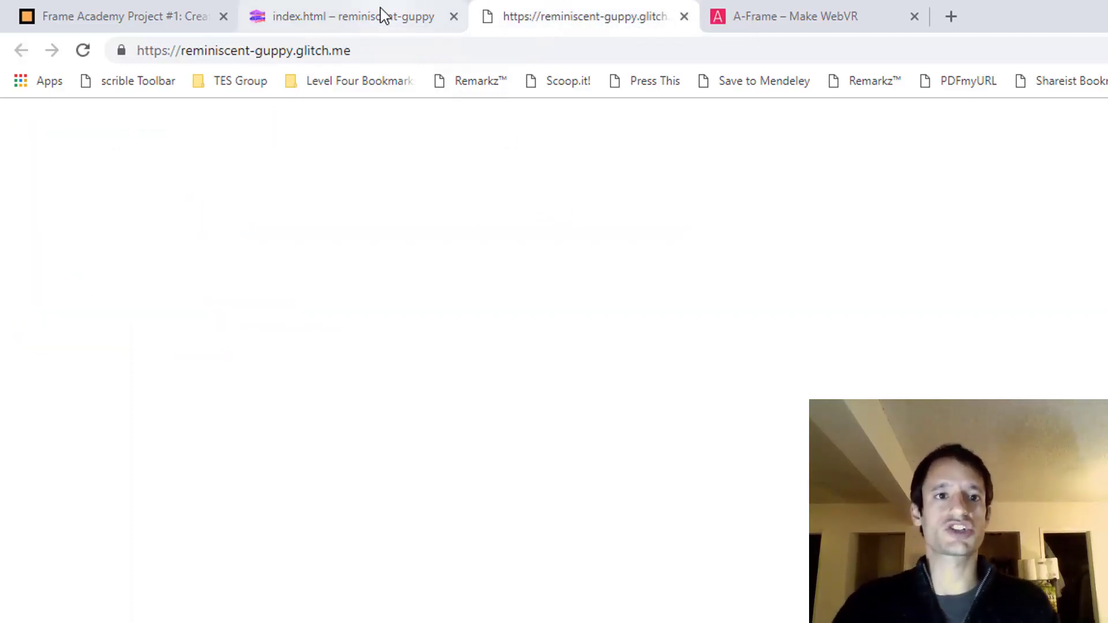
left_click(363, 22)
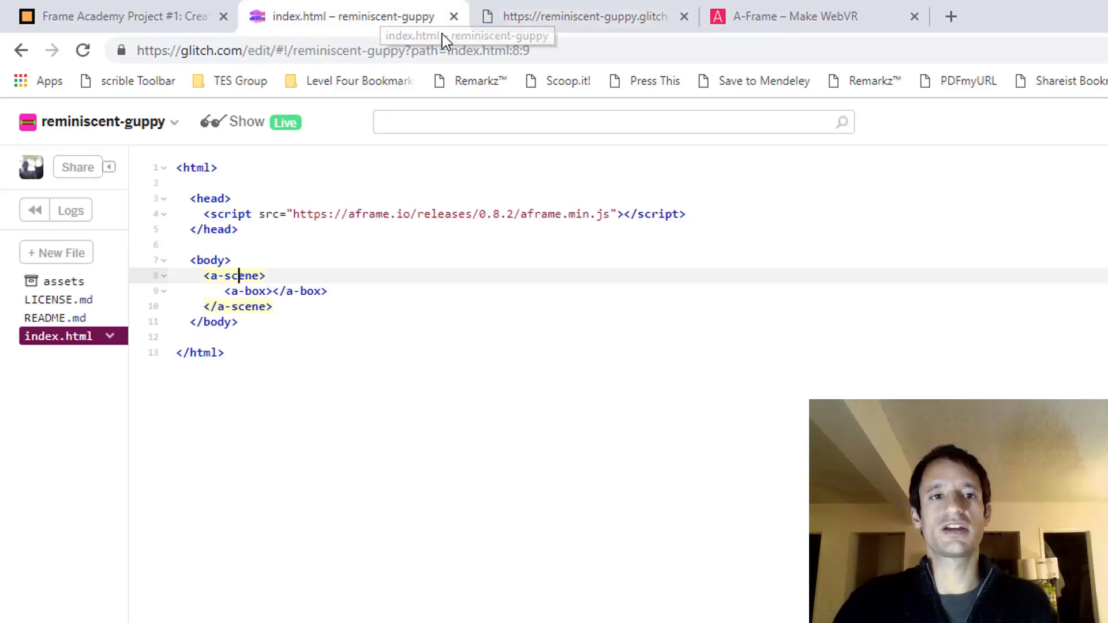
left_click(549, 18)
left_click(396, 22)
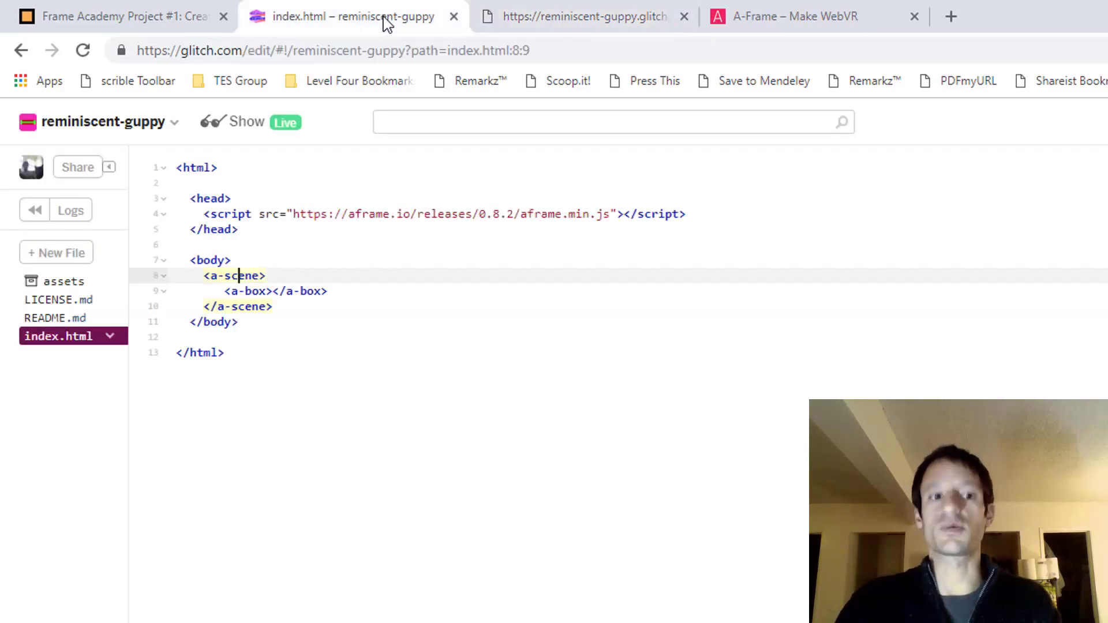
left_click(275, 293)
left_click(576, 17)
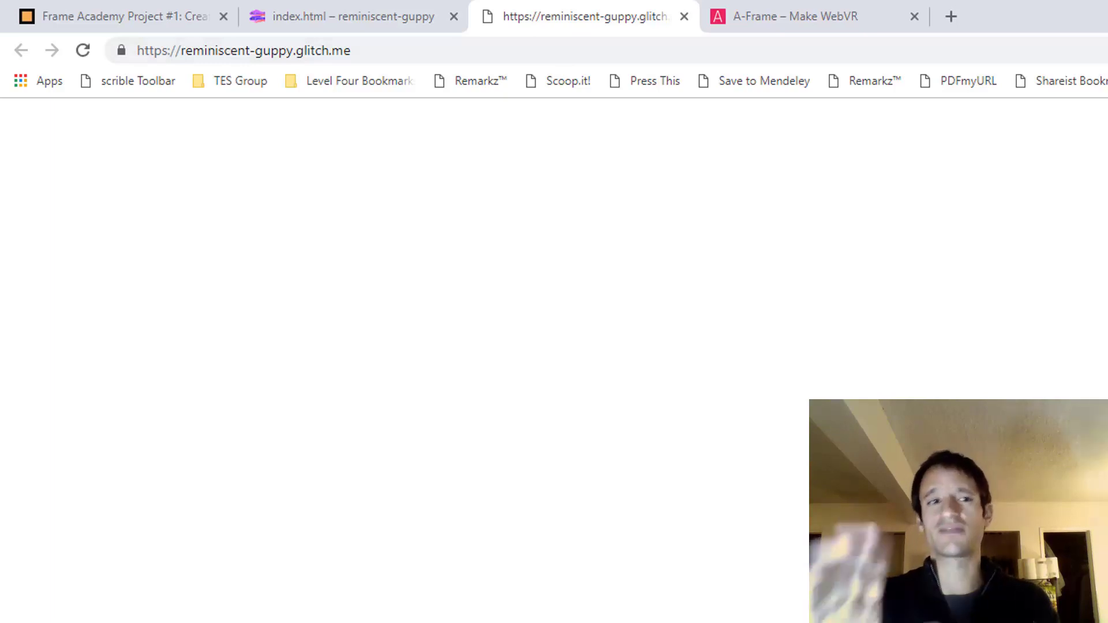
left_click(384, 23)
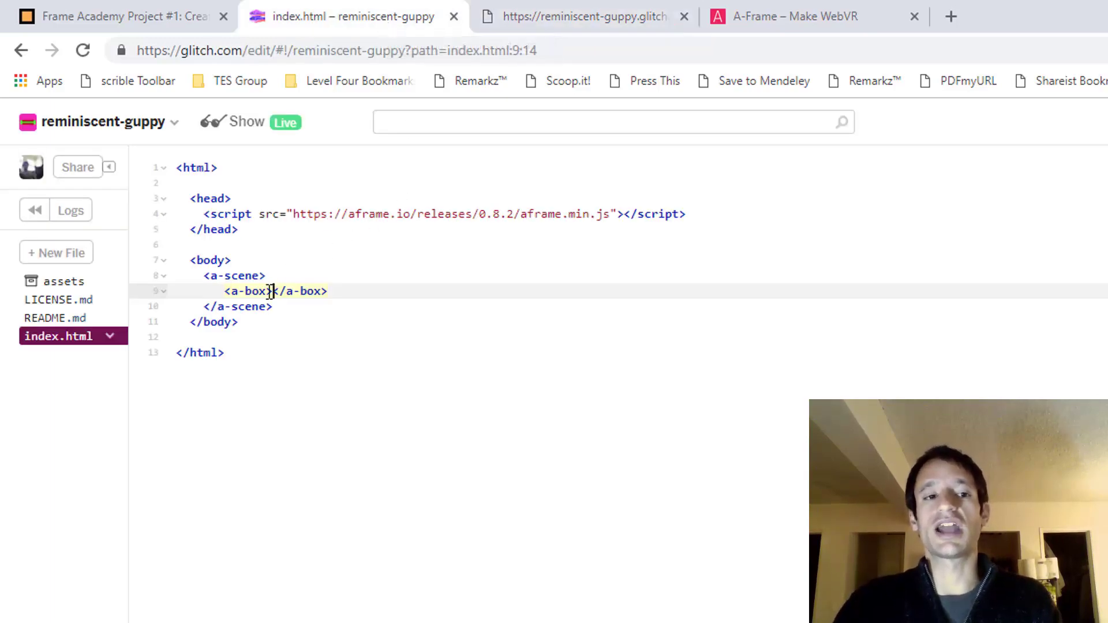
Review the a-box tag and script source, then add position="0 0 -4" to the box
double_click(243, 292)
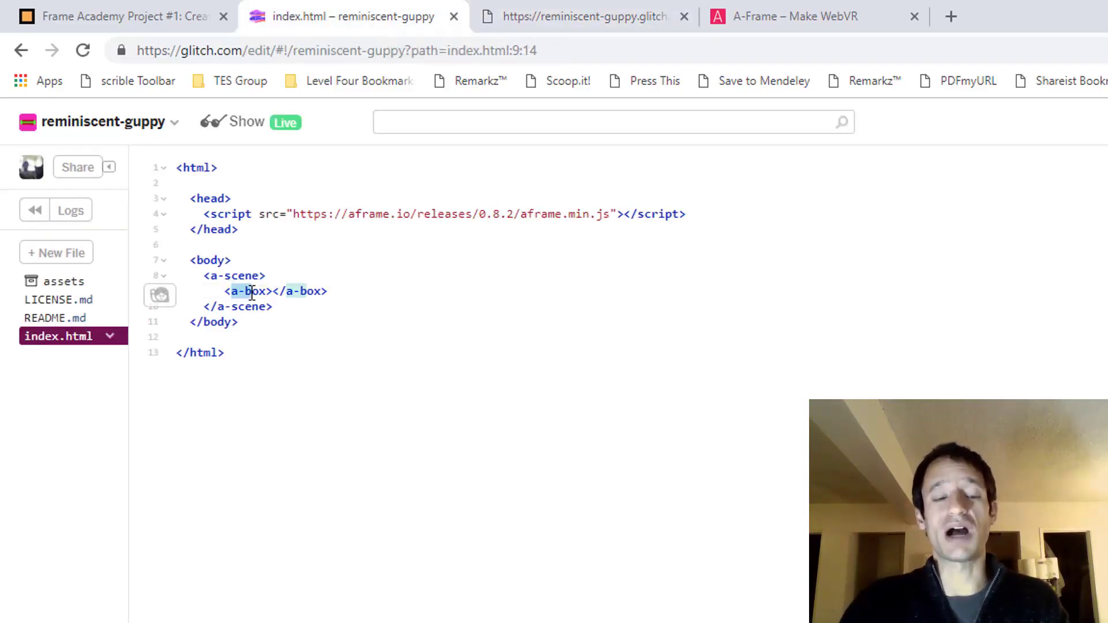
left_click(257, 292)
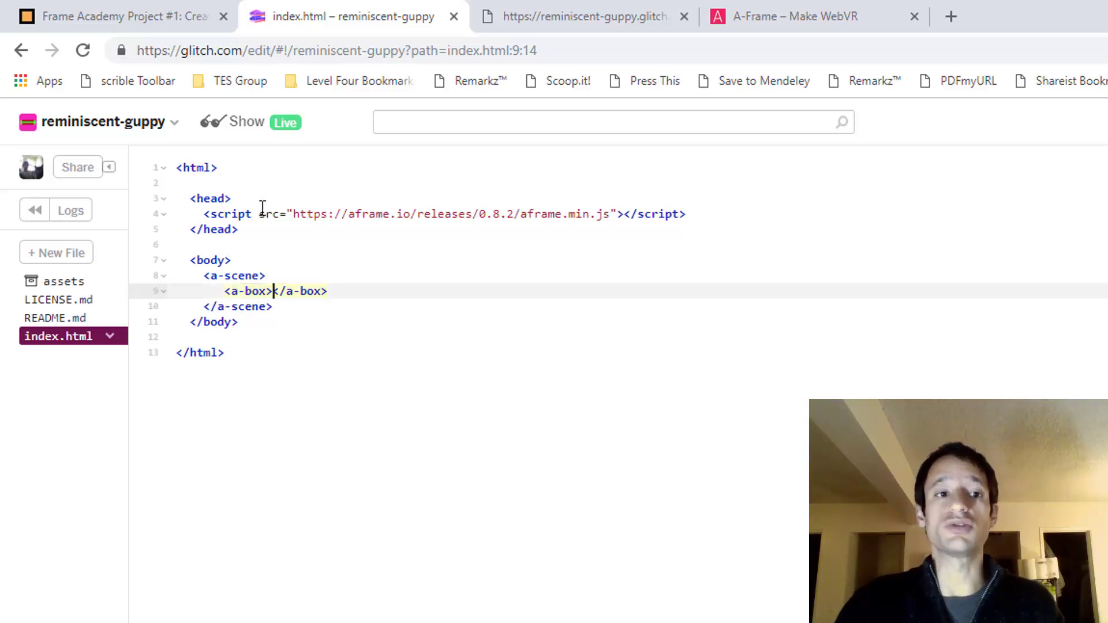
left_click_drag(215, 214, 293, 214)
left_click(292, 214)
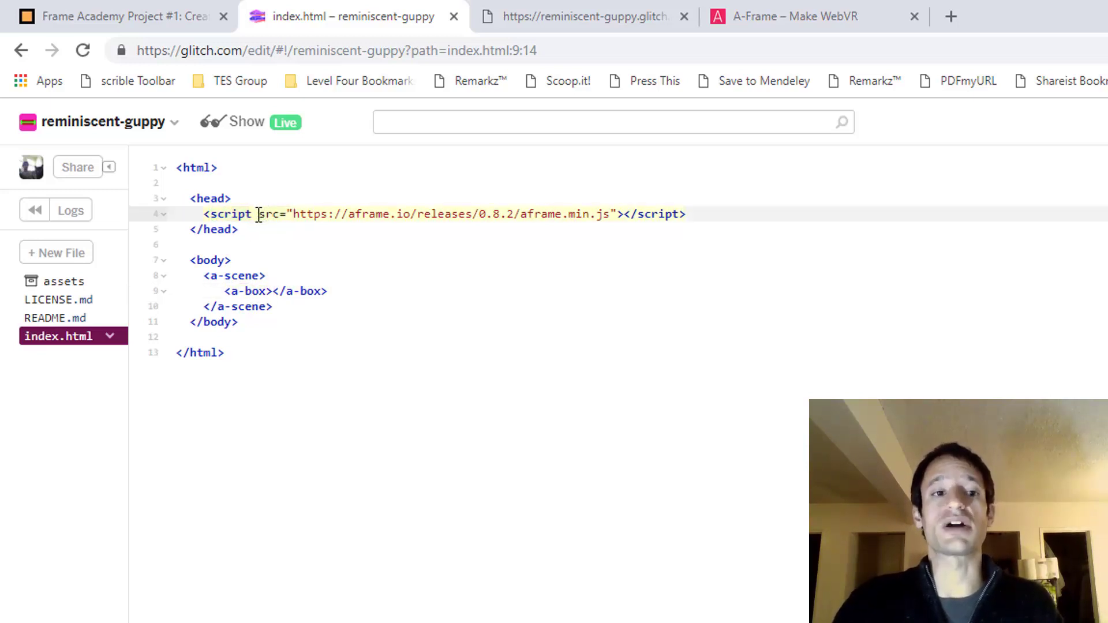
left_click(268, 291)
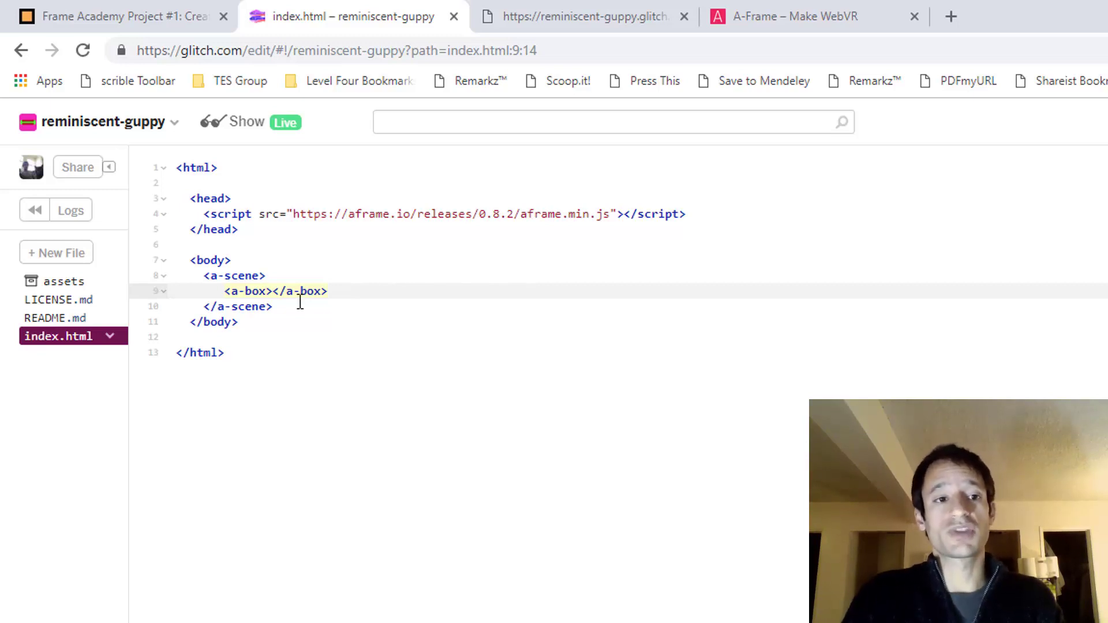
type("color")
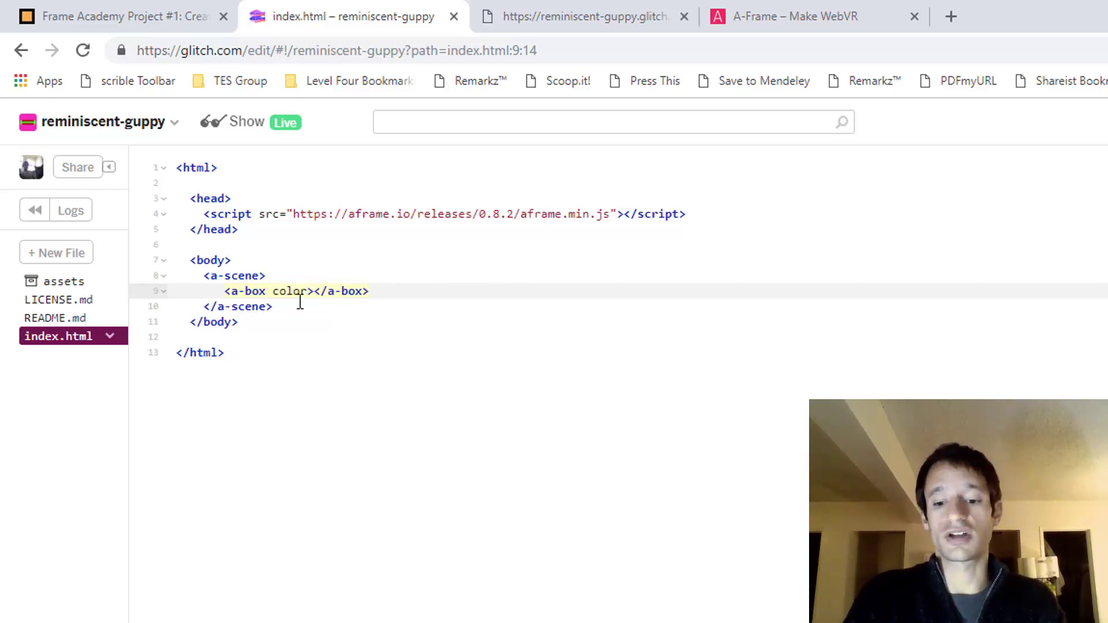
type("=\"blue>")
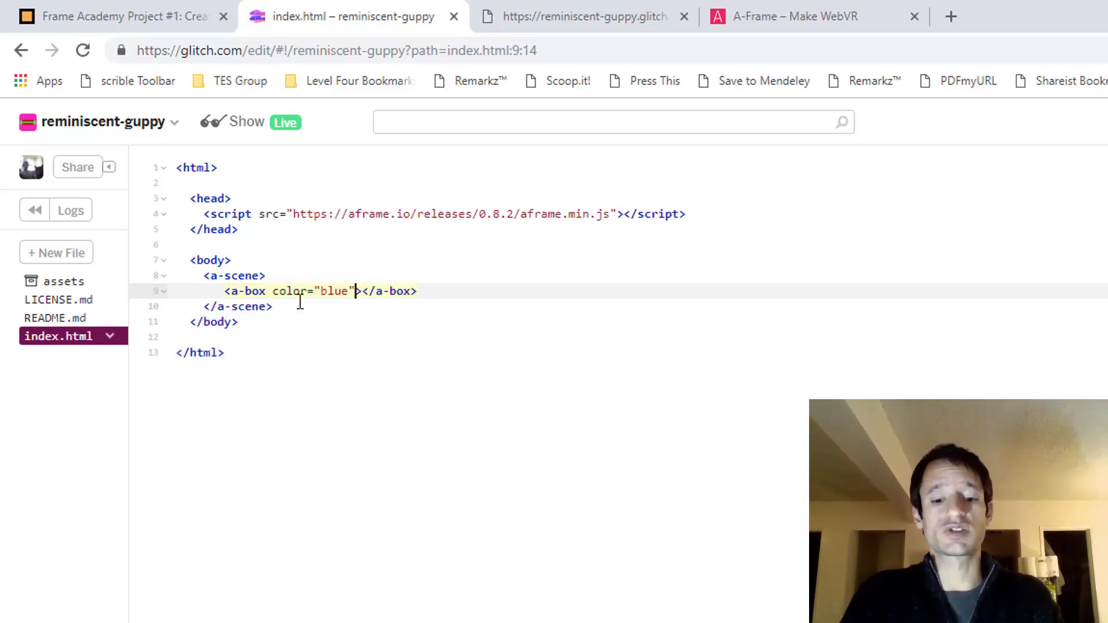
type(" position")
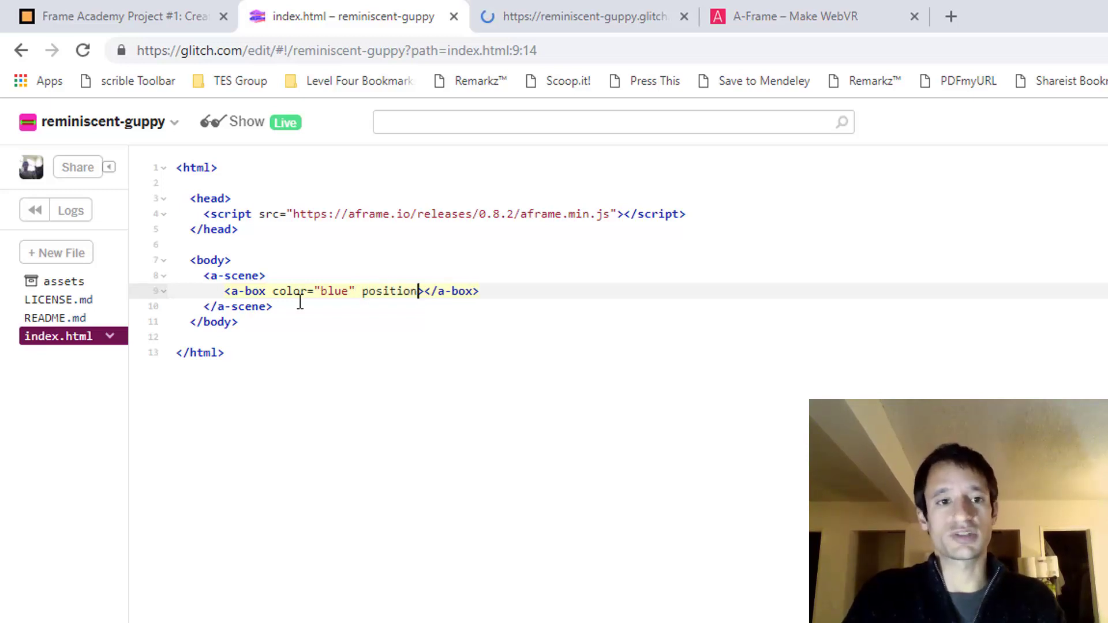
type("=\"")
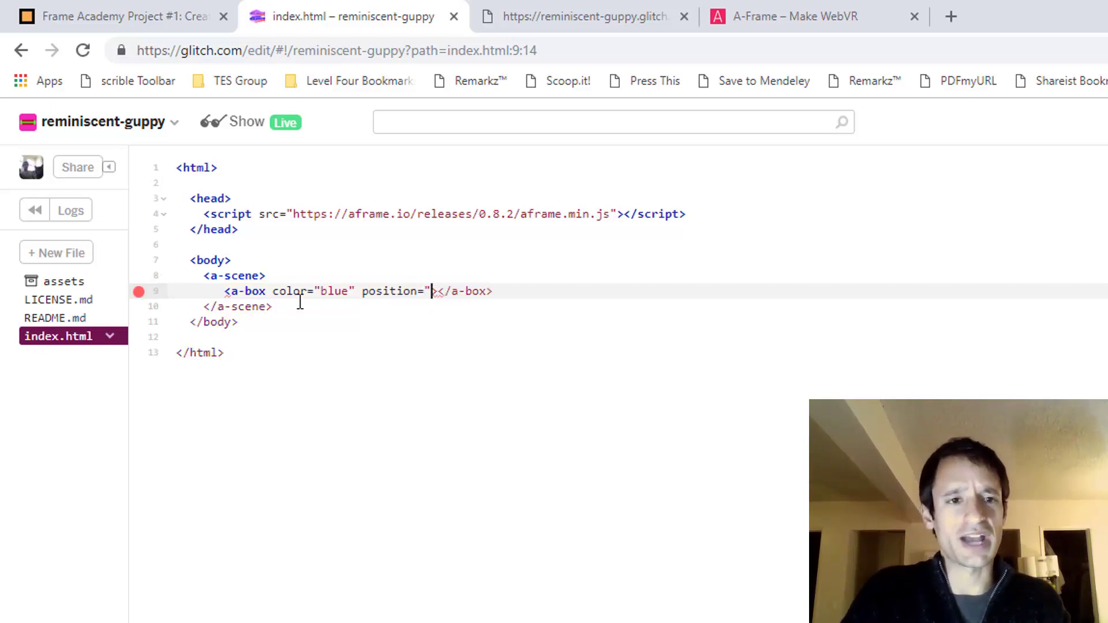
type("0 0 -4\">")
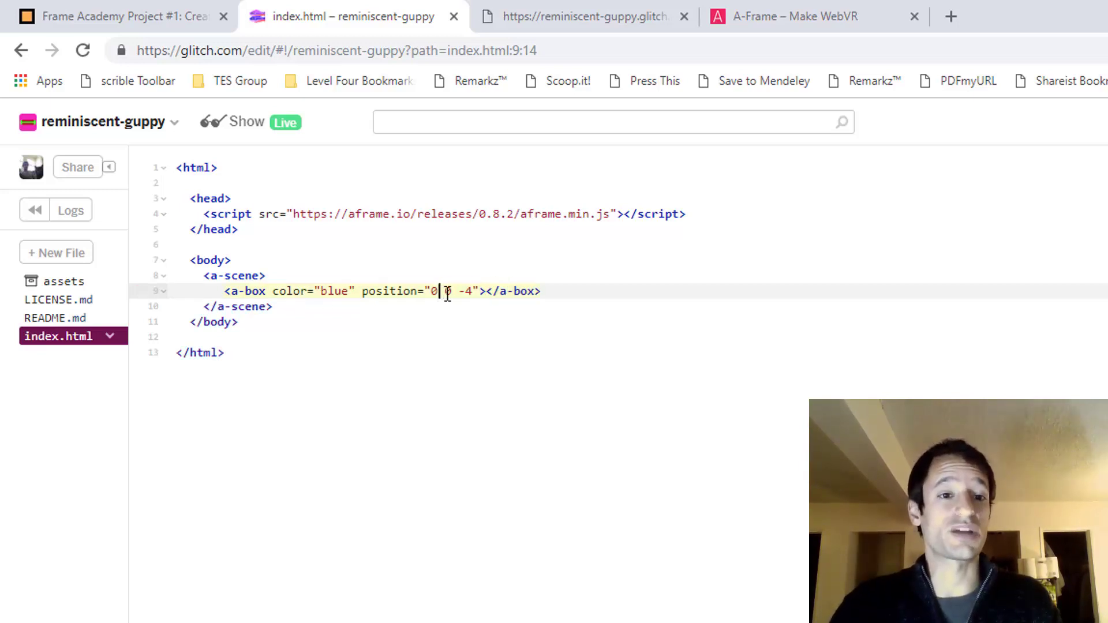
Compare the code with the live site, then orbit the view around the rendered blue cube
left_click(514, 20)
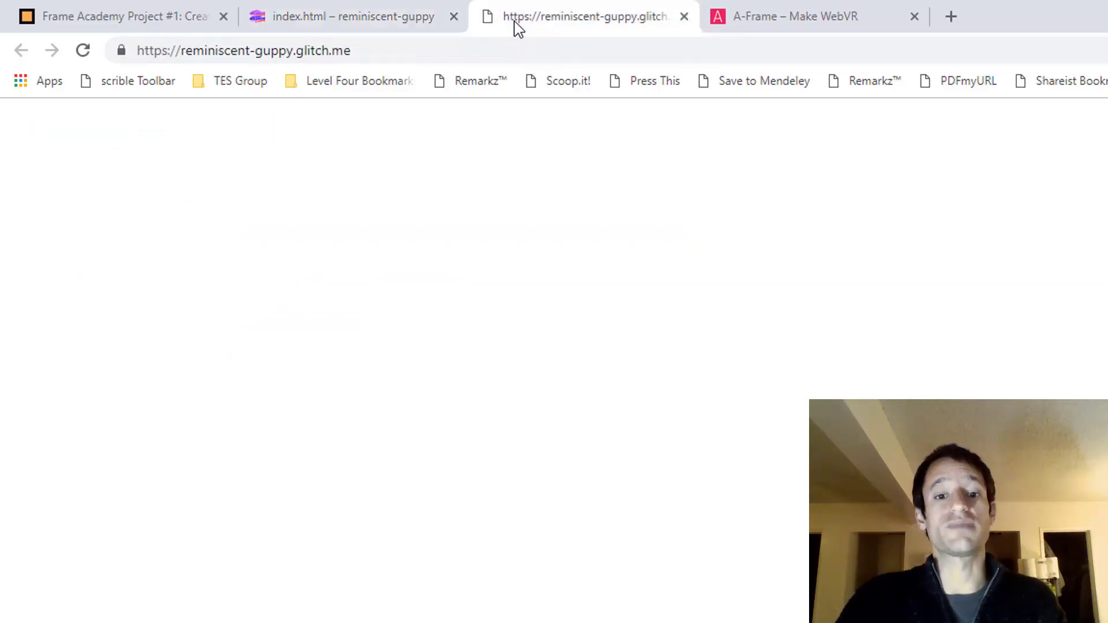
left_click(379, 26)
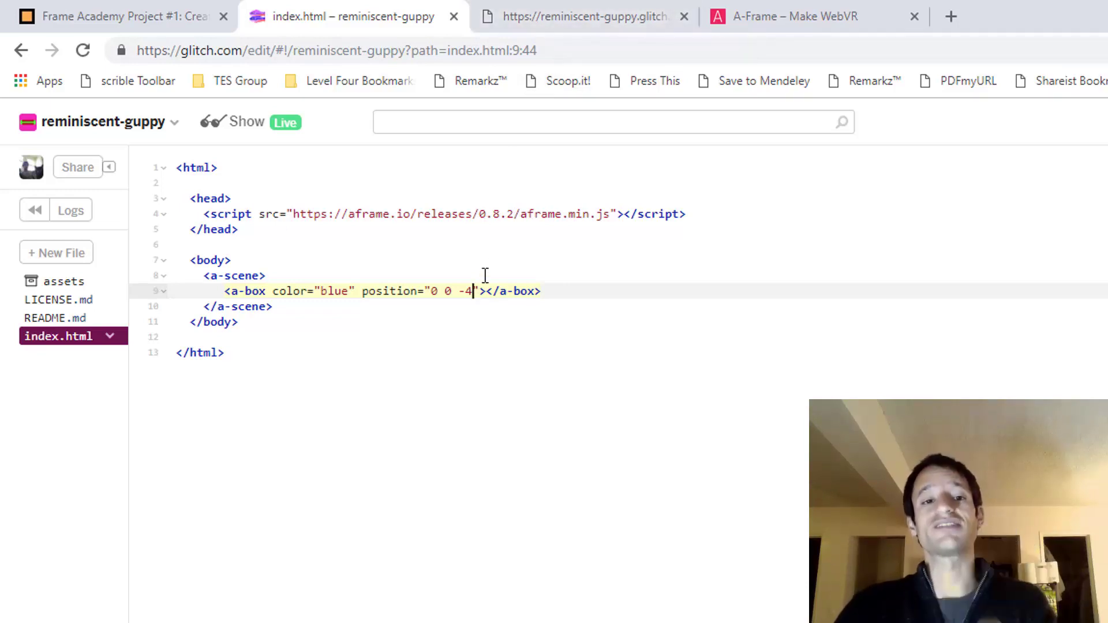
left_click(563, 22)
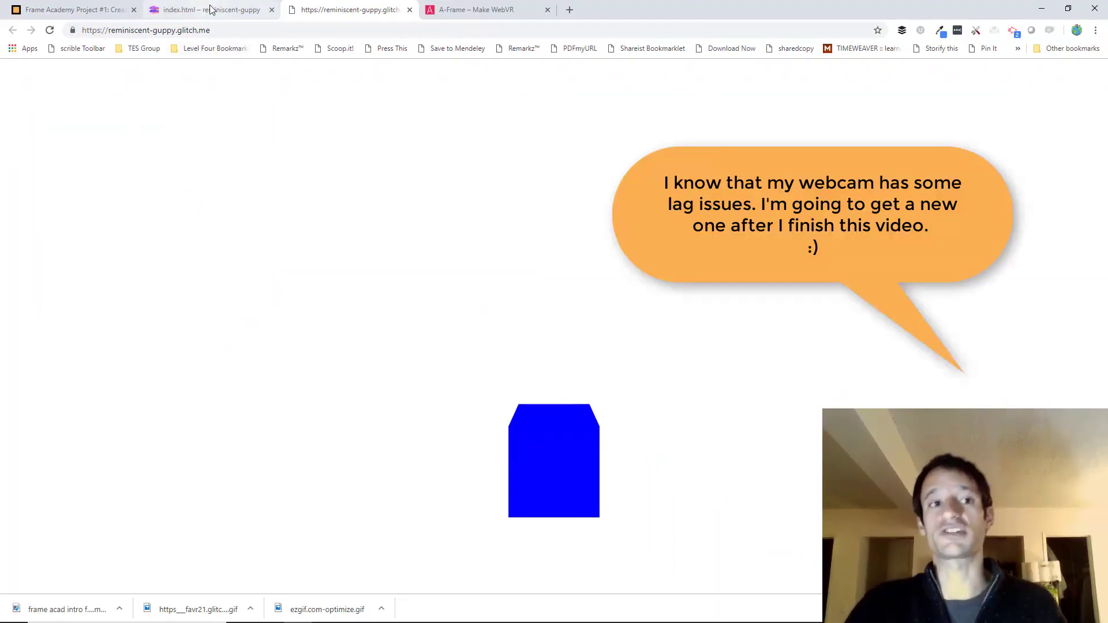
left_click(210, 9)
left_click(347, 9)
mouse_move(545, 417)
left_mouse_down()
mouse_move(620, 421)
mouse_move(540, 422)
mouse_move(695, 367)
left_mouse_up()
mouse_move(627, 407)
left_mouse_down()
mouse_move(614, 409)
mouse_move(680, 403)
mouse_move(647, 406)
left_mouse_up()
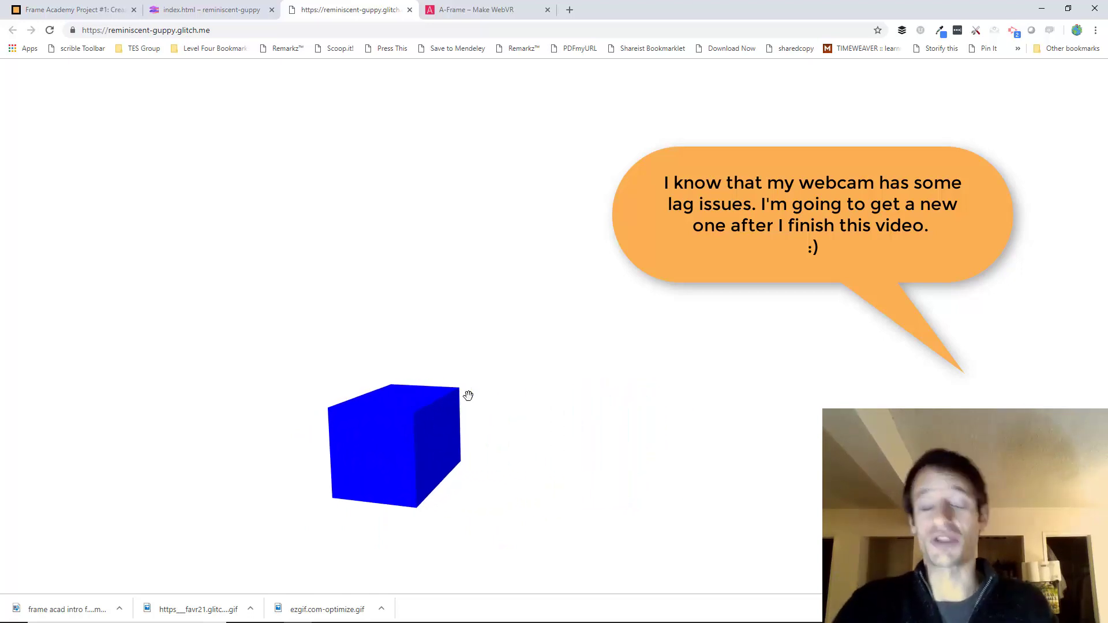
Return to index.html and point out the body tags, A-Frame script line and scene opening
left_click(226, 11)
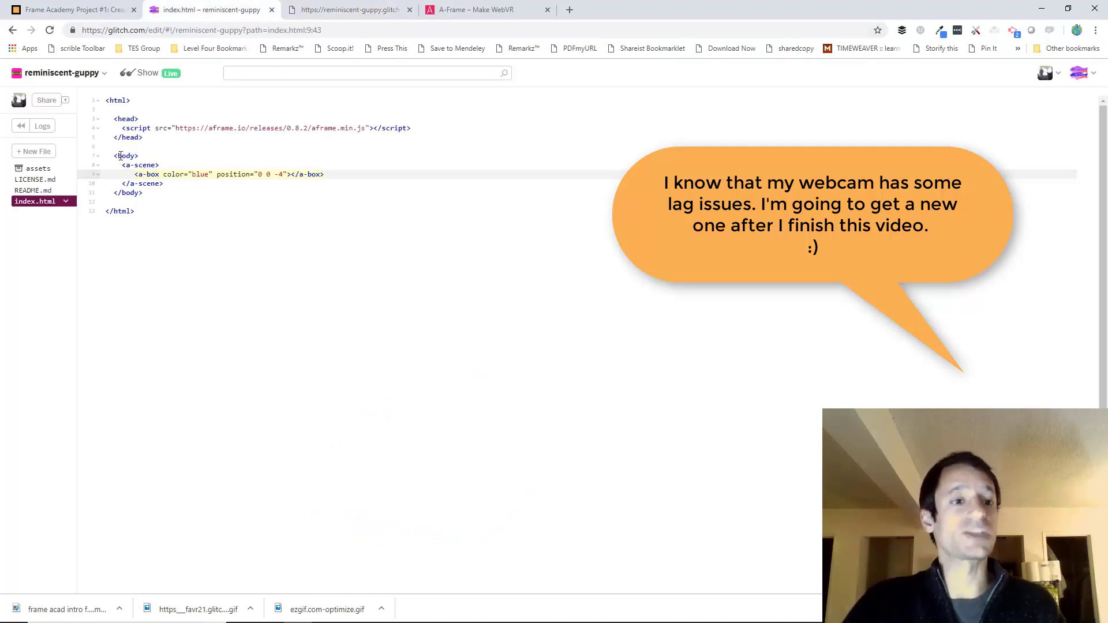
left_click(120, 156)
left_click(142, 193)
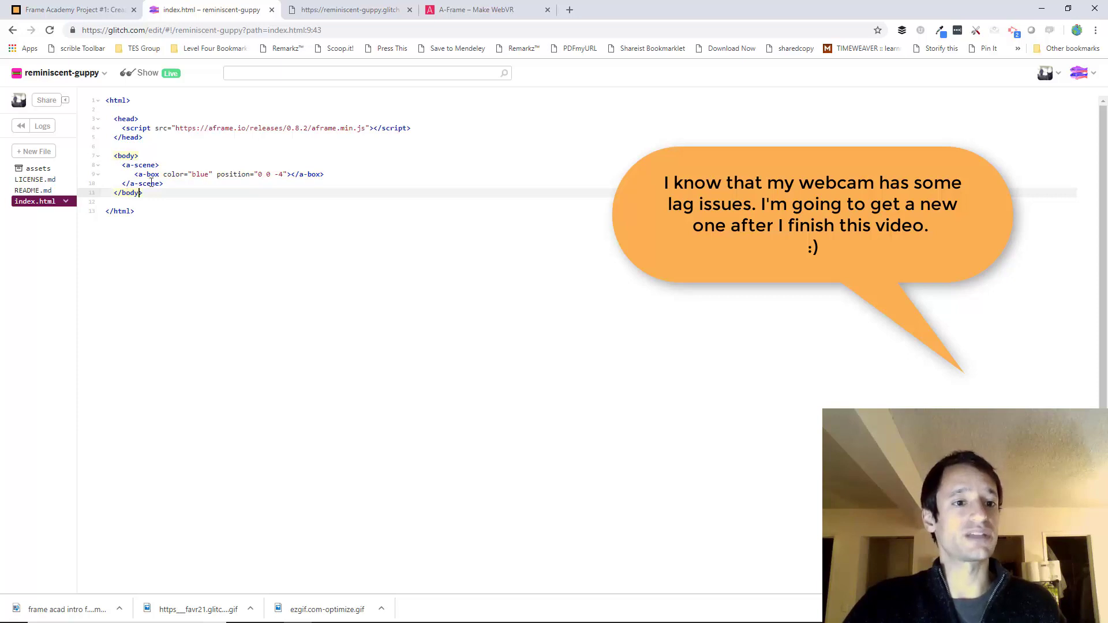
left_click_drag(163, 184, 118, 165)
left_click(119, 165)
triple_click(208, 128)
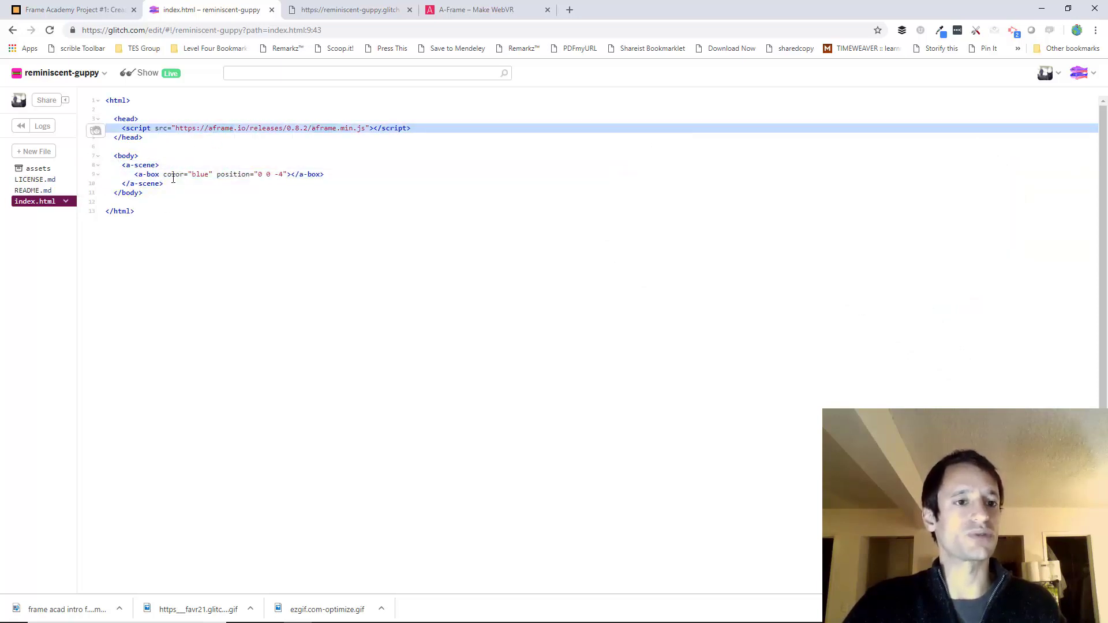
left_click(142, 166)
triple_click(136, 165)
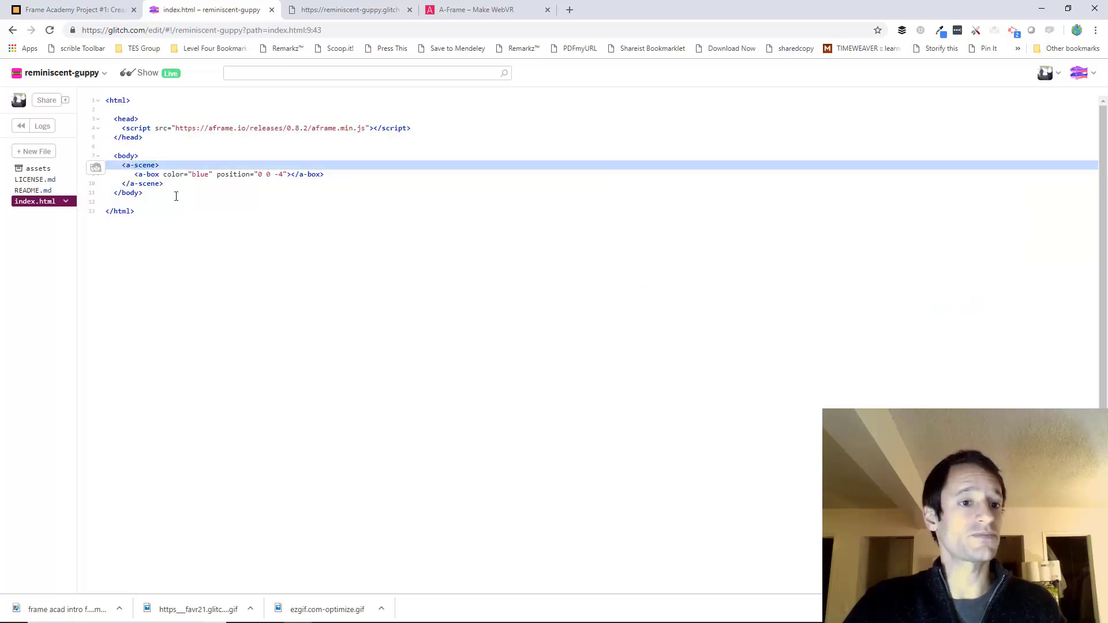
Highlight the a-box line's blue colour and position, then the head and A-Frame script
left_click(263, 176)
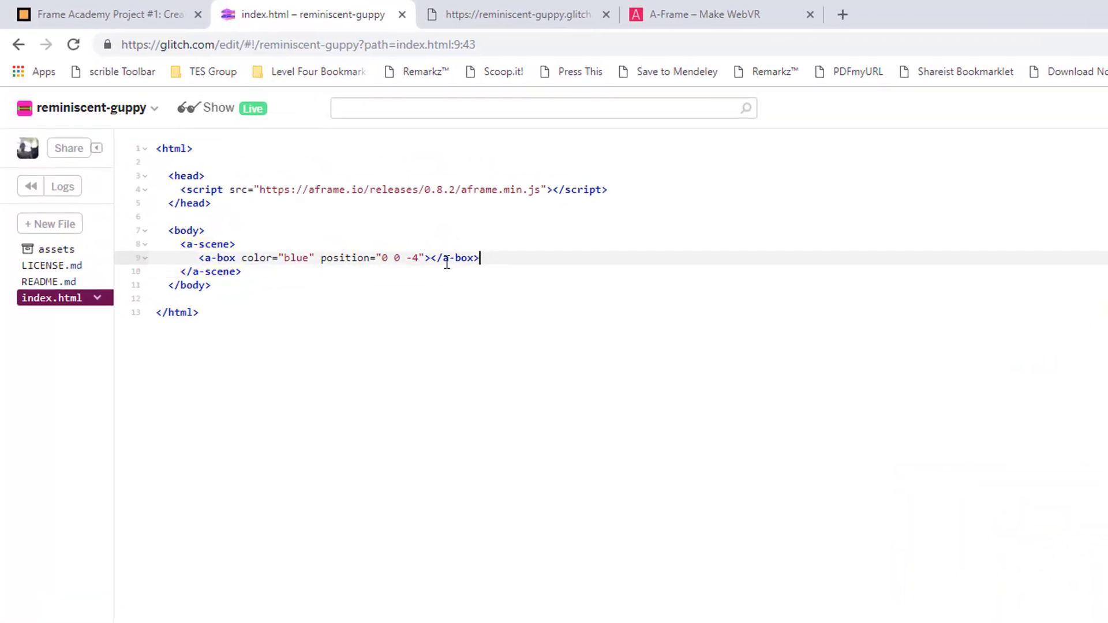
left_click_drag(478, 258, 235, 258)
left_click(233, 258)
mouse_move(314, 258)
left_mouse_down()
mouse_move(276, 256)
mouse_move(390, 258)
left_mouse_up()
left_click(269, 257)
left_click(390, 258)
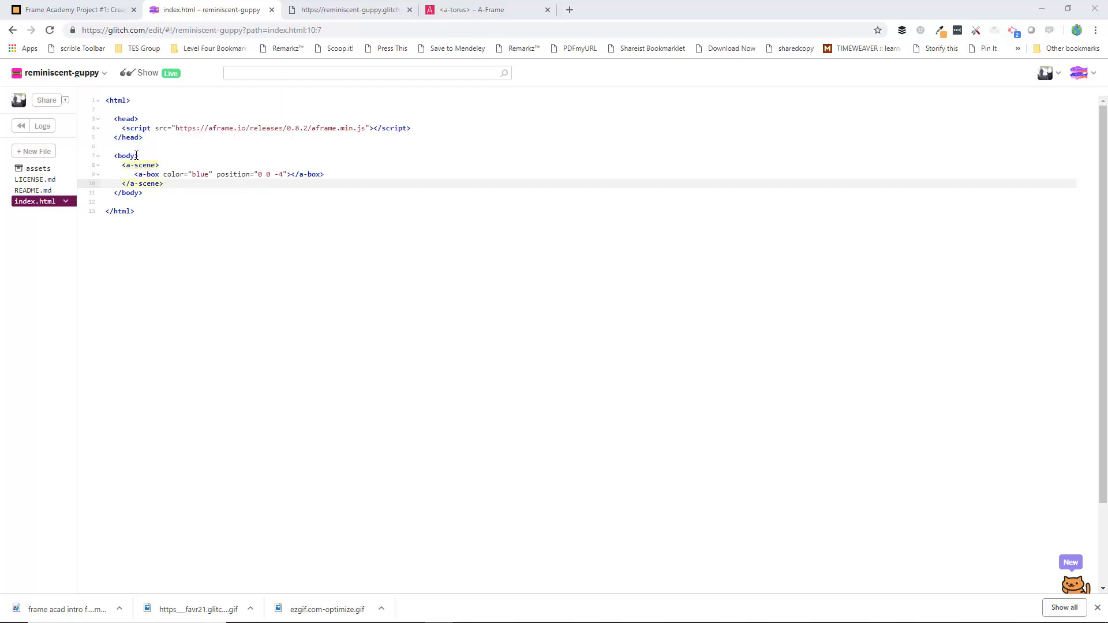
left_click(117, 115)
left_click(155, 129)
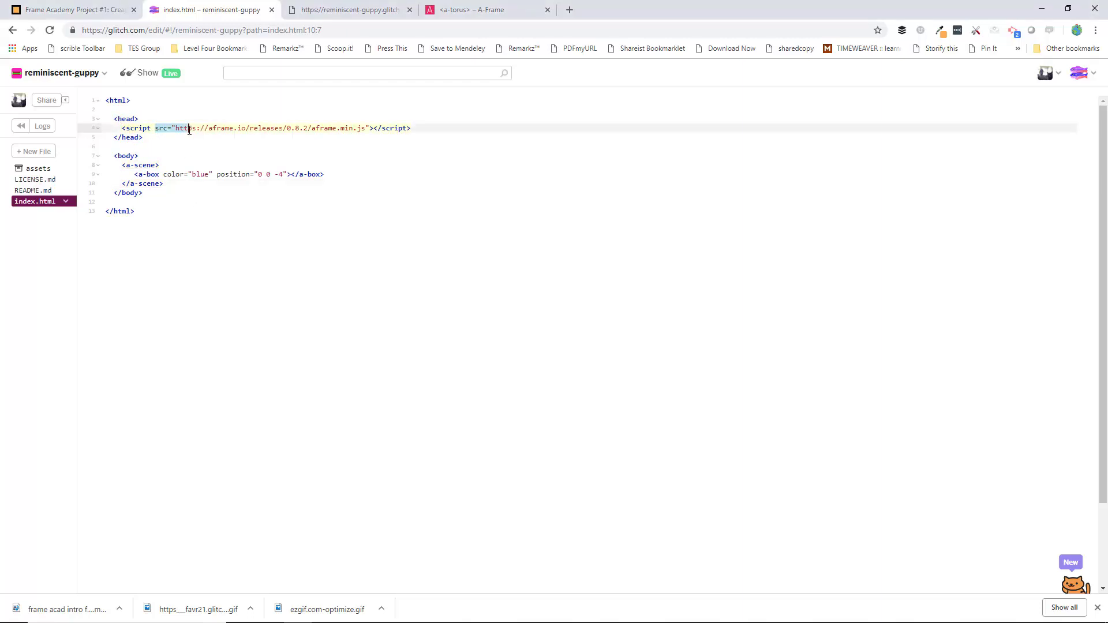
On the Frame Academy tutorial, highlight the Challenge #1 text asking for more positioned shapes
left_click(73, 12)
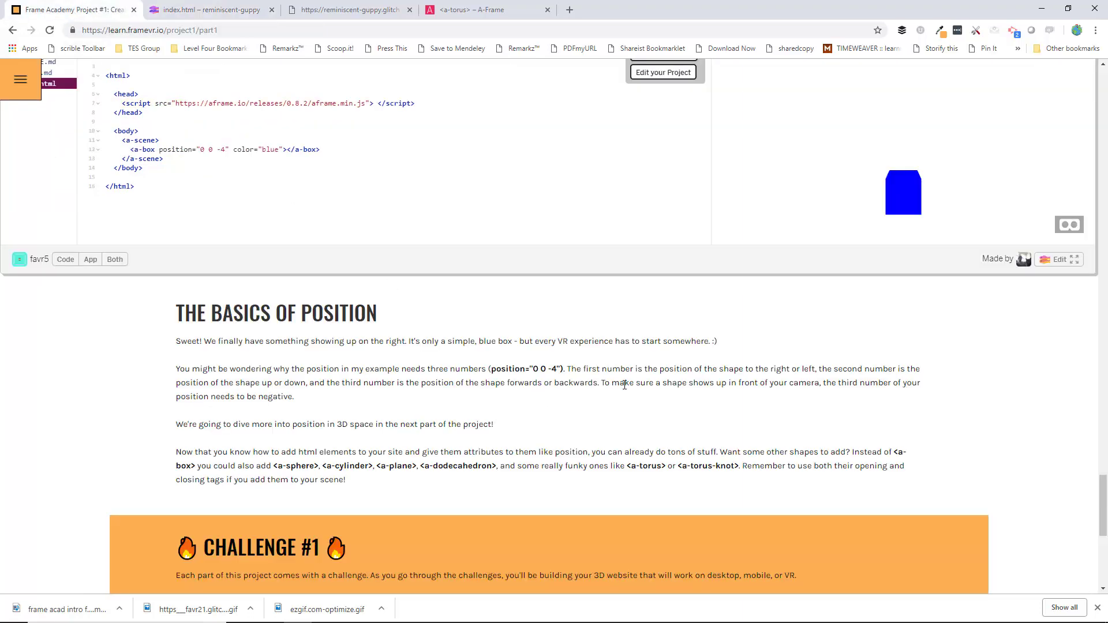
scroll(623, 384, "up", 5)
scroll(535, 382, "up", 5)
scroll(535, 382, "up", 5)
scroll(535, 382, "up", 5)
scroll(536, 382, "down", 5)
scroll(535, 382, "down", 5)
scroll(536, 382, "down", 5)
scroll(535, 381, "down", 5)
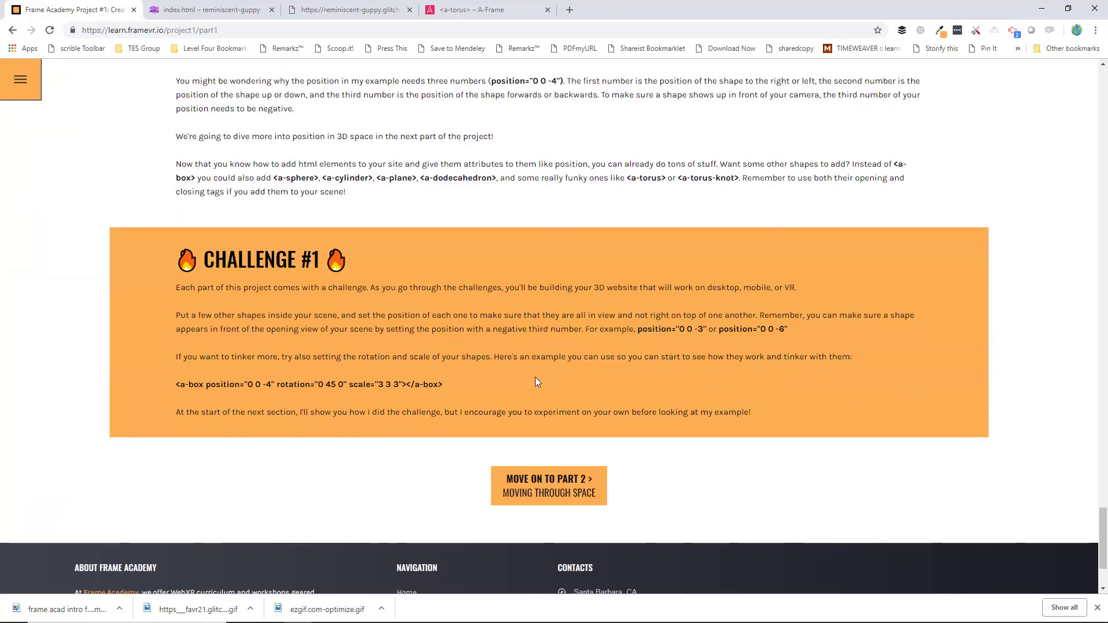
left_click_drag(160, 245, 729, 359)
left_click(730, 359)
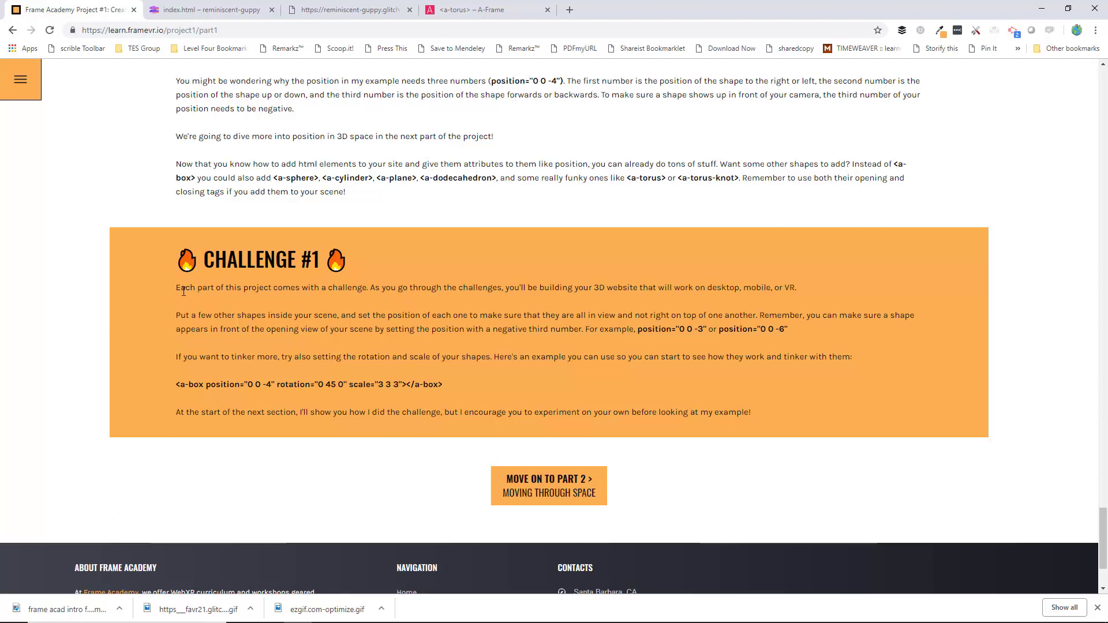
left_click_drag(181, 291, 247, 297)
left_click(247, 298)
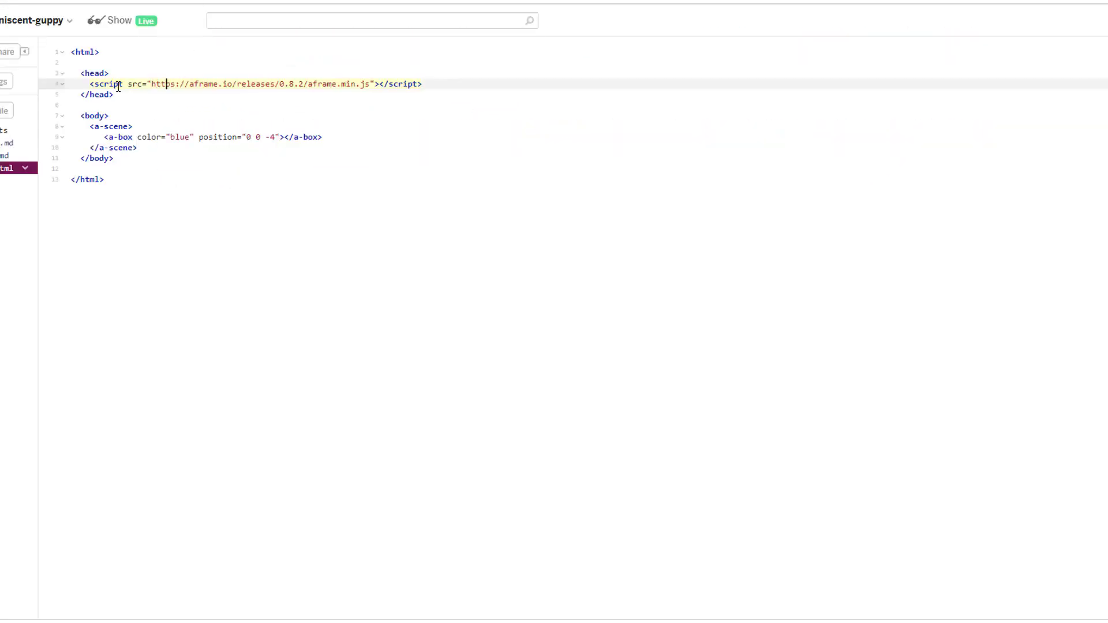
mouse_move(126, 84)
left_mouse_down()
mouse_move(361, 84)
mouse_move(169, 78)
left_mouse_up()
left_click(410, 84)
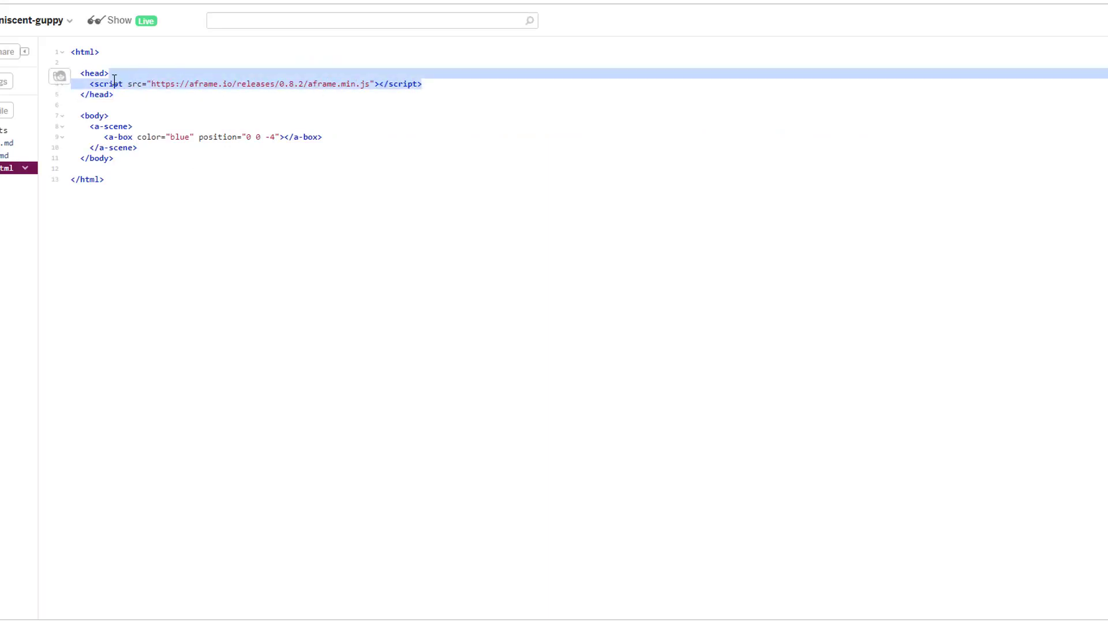
left_click(130, 87)
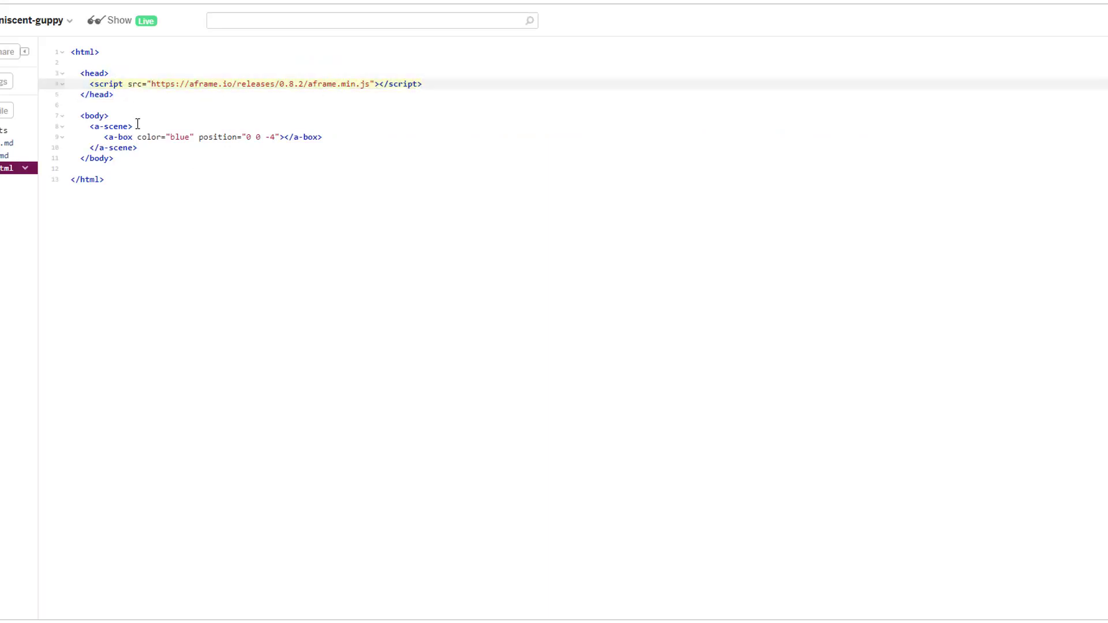
left_click_drag(133, 126, 90, 124)
key("Right")
left_click(90, 117)
left_click(128, 137)
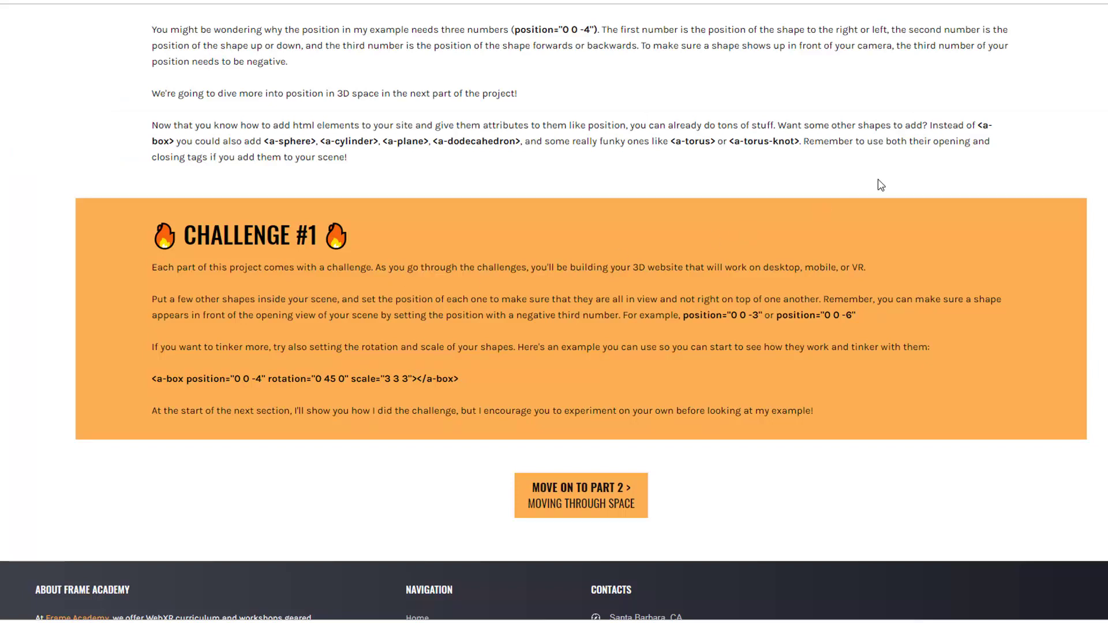
left_click_drag(979, 125, 170, 141)
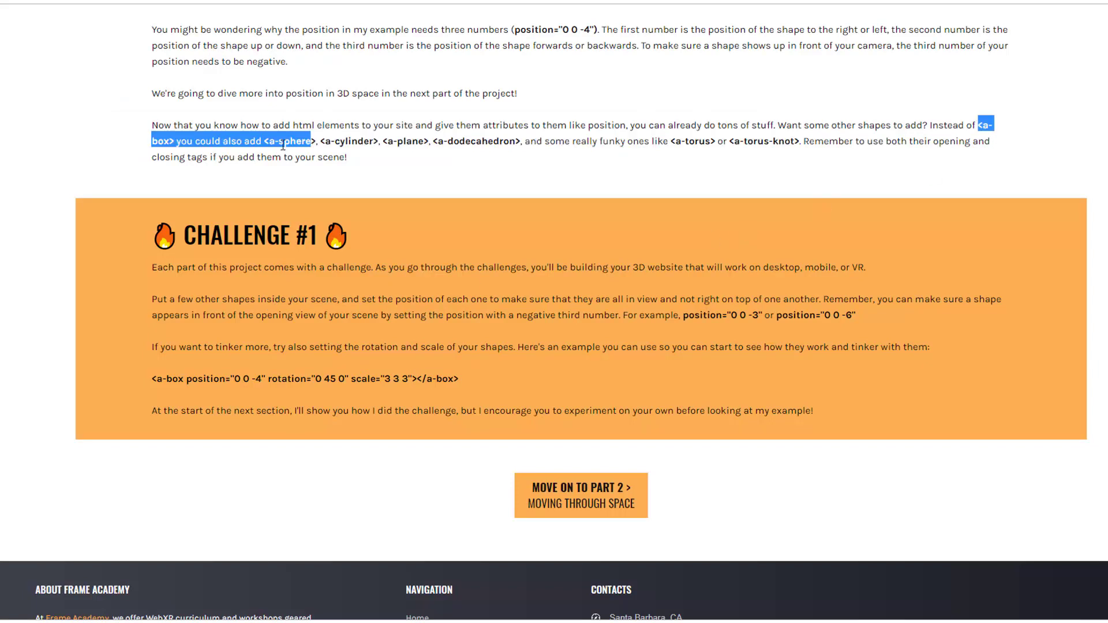
left_click(171, 140)
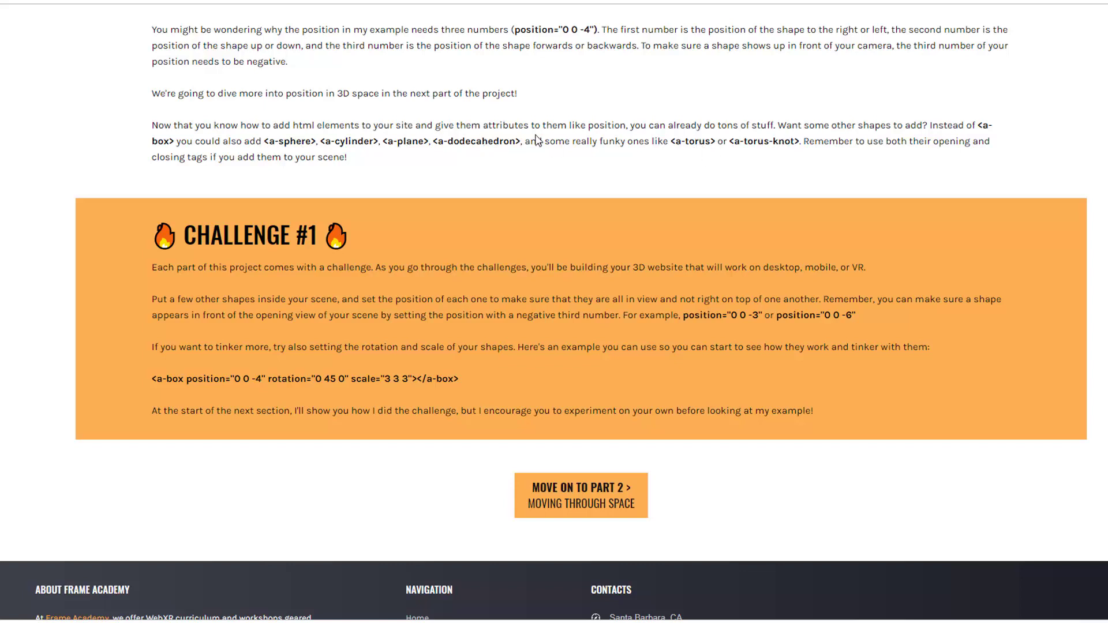
left_click_drag(355, 162, 150, 128)
left_click(375, 255)
left_click_drag(269, 384, 311, 382)
left_click(310, 383)
left_click_drag(352, 383, 408, 383)
left_click(408, 382)
left_click_drag(411, 381, 365, 382)
left_click(308, 376)
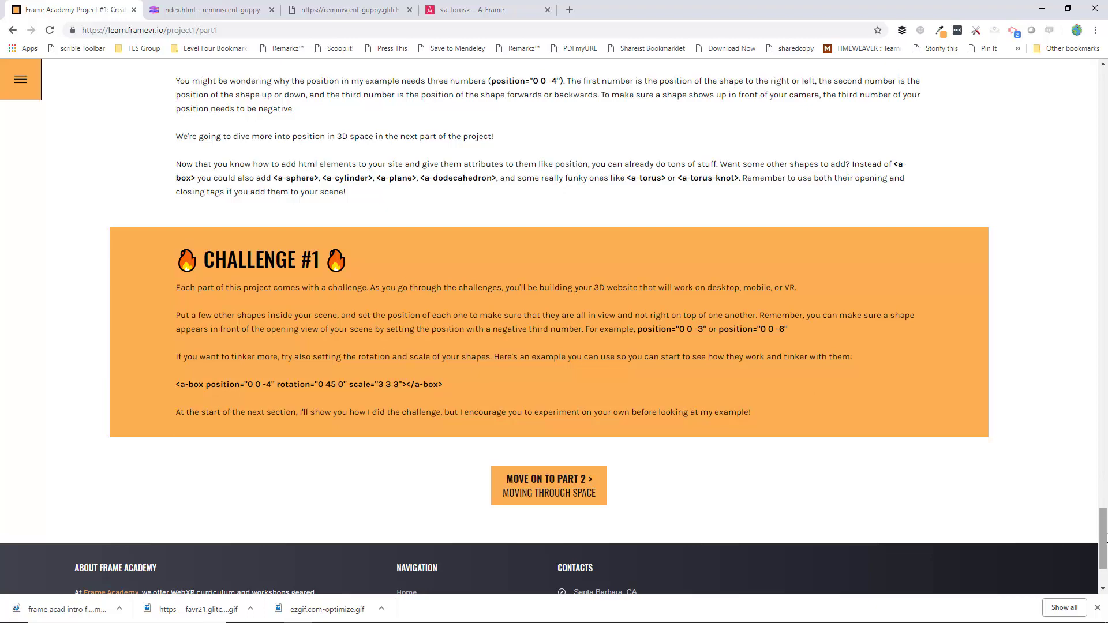
left_click_drag(1106, 537, 1103, 146)
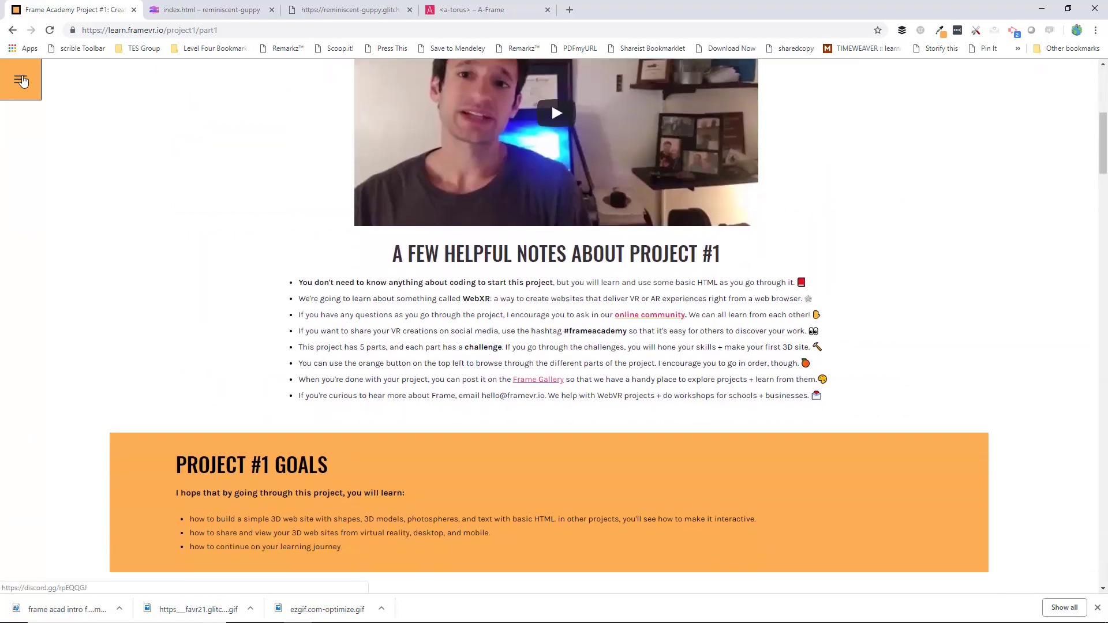
left_click(22, 80)
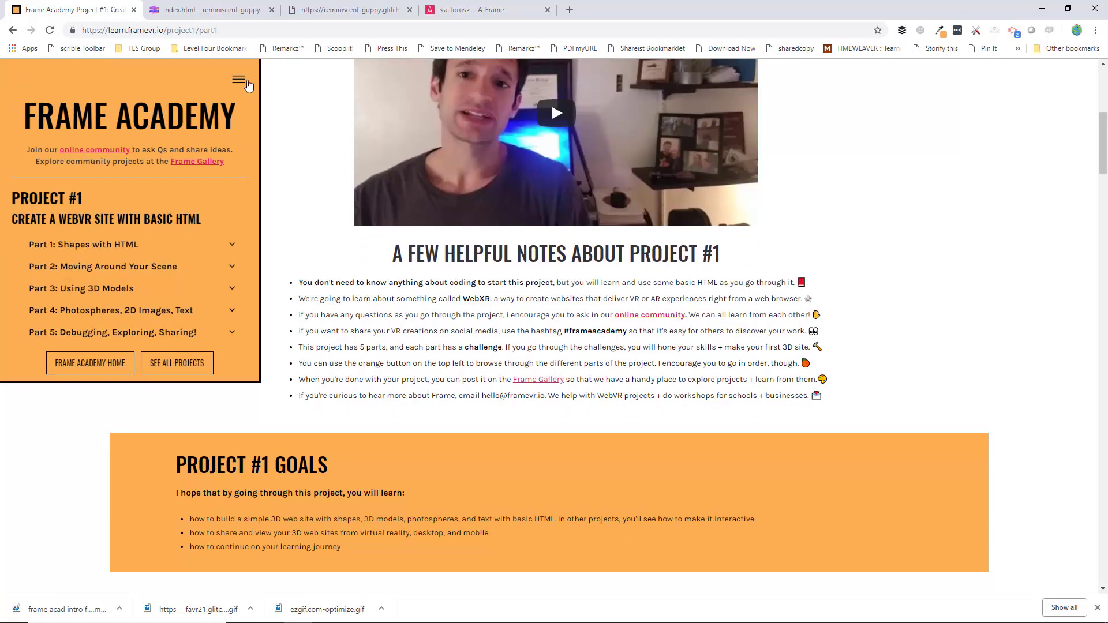
left_click(239, 80)
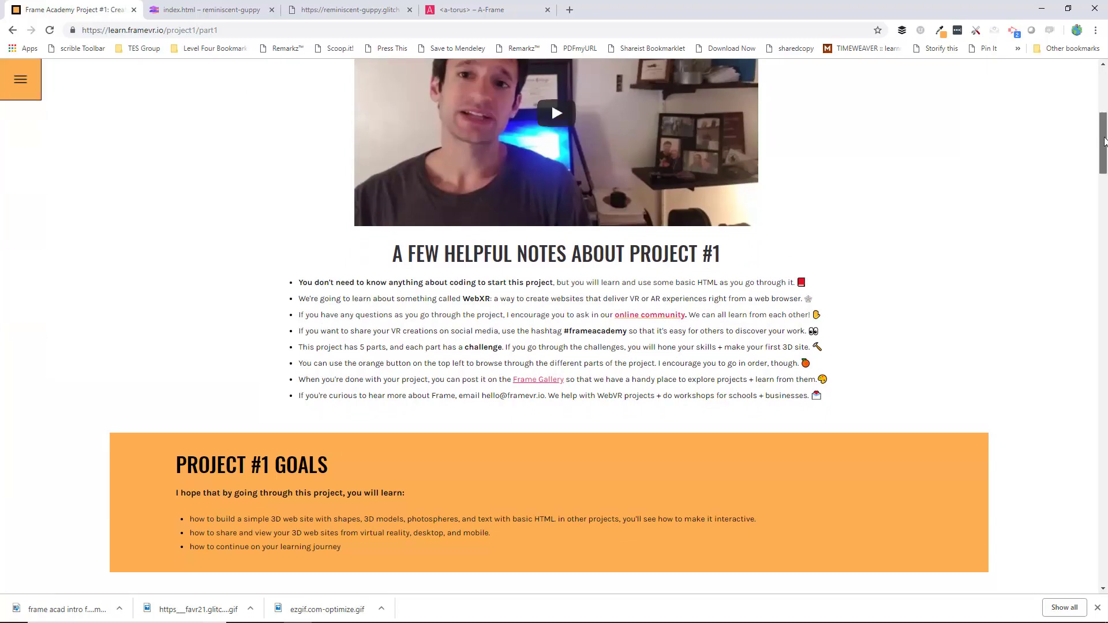
left_click_drag(1101, 143, 1103, 572)
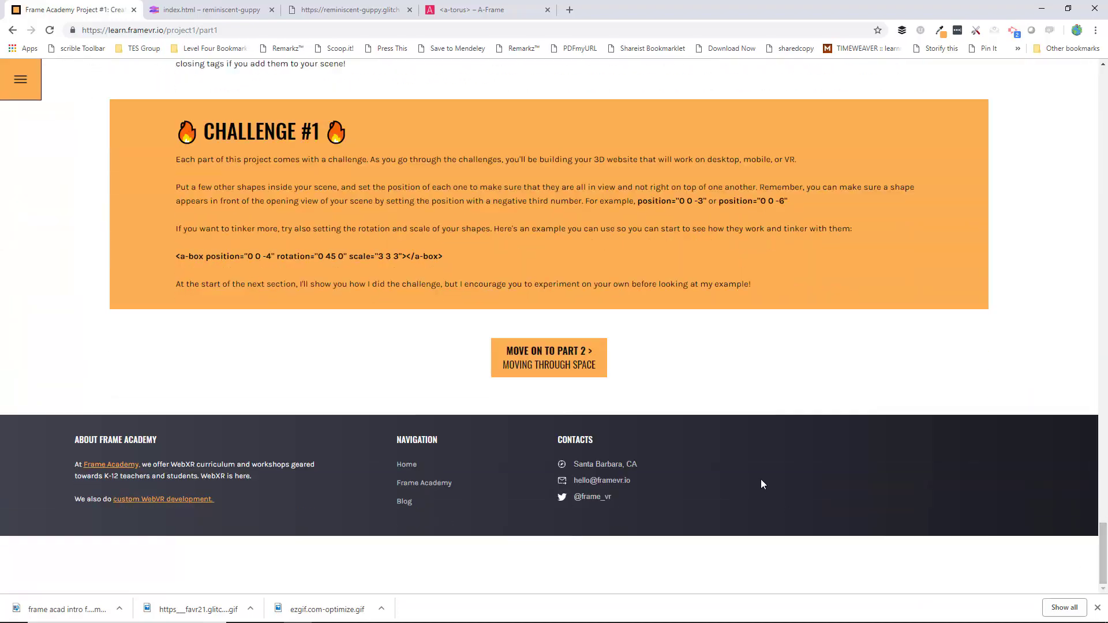